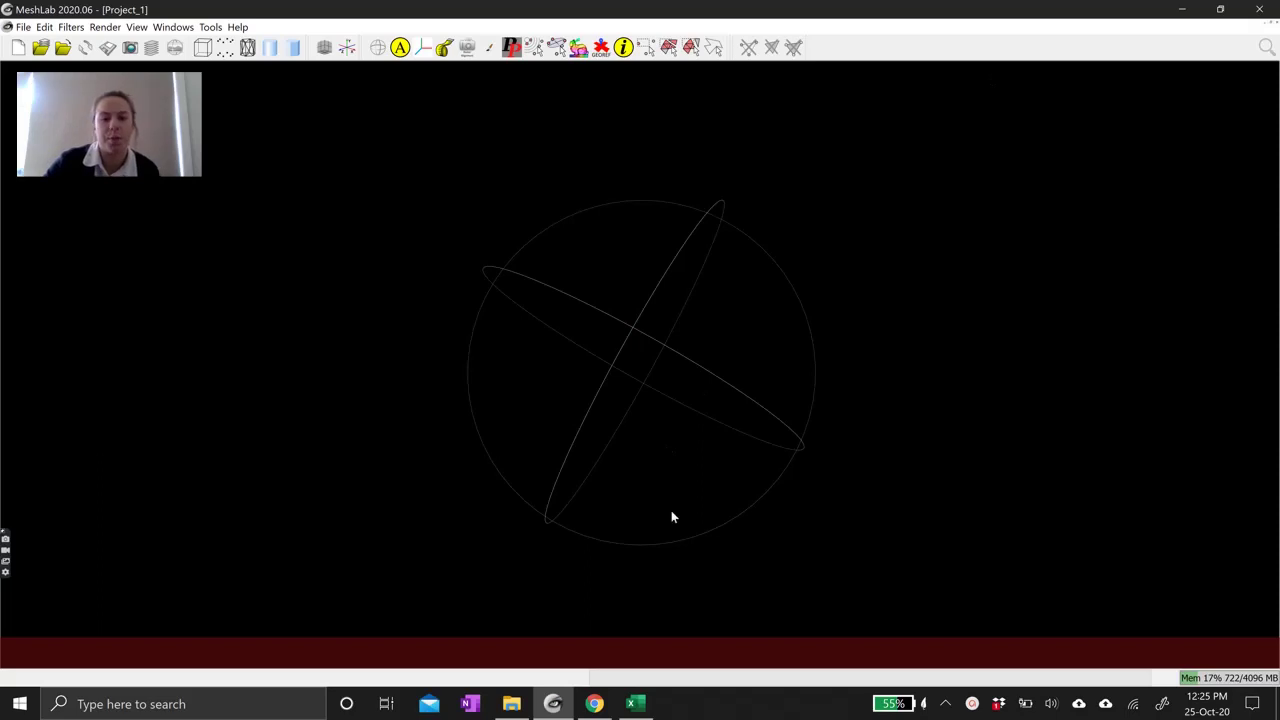
Import the Humerus mesh from the original-meshes folder into the project.
drag(703, 465, 727, 437)
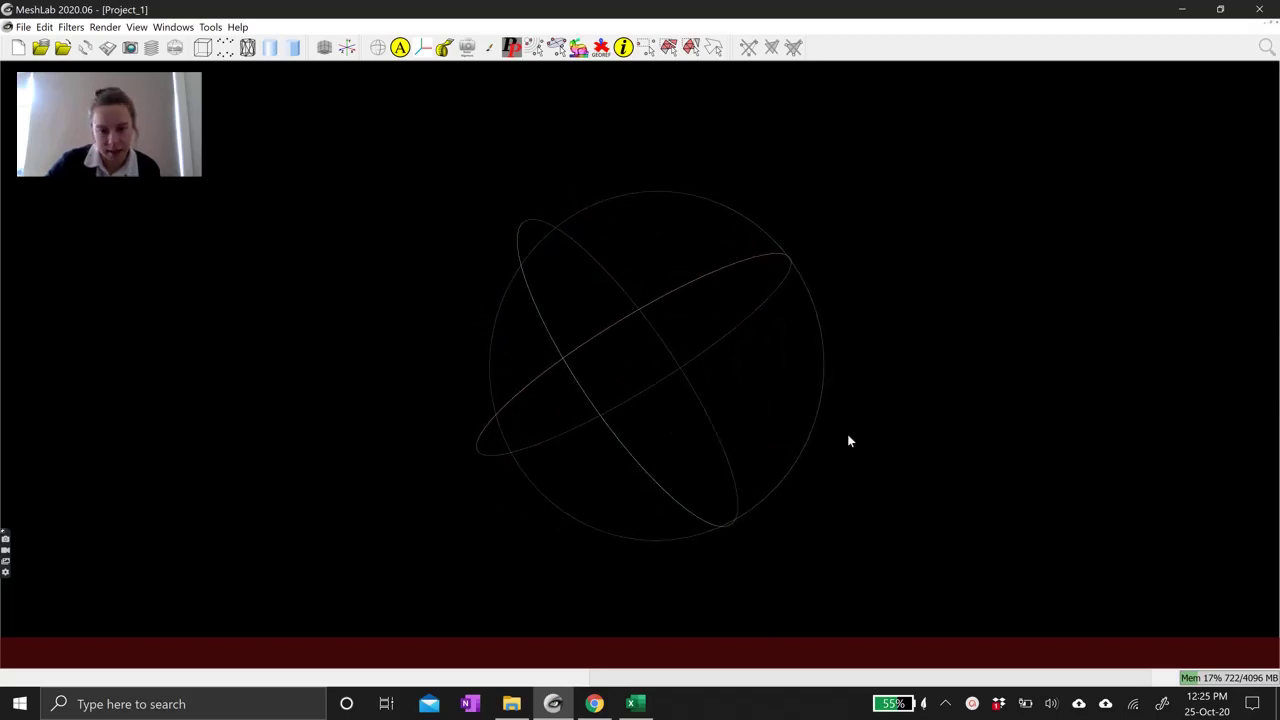
drag(571, 346, 869, 480)
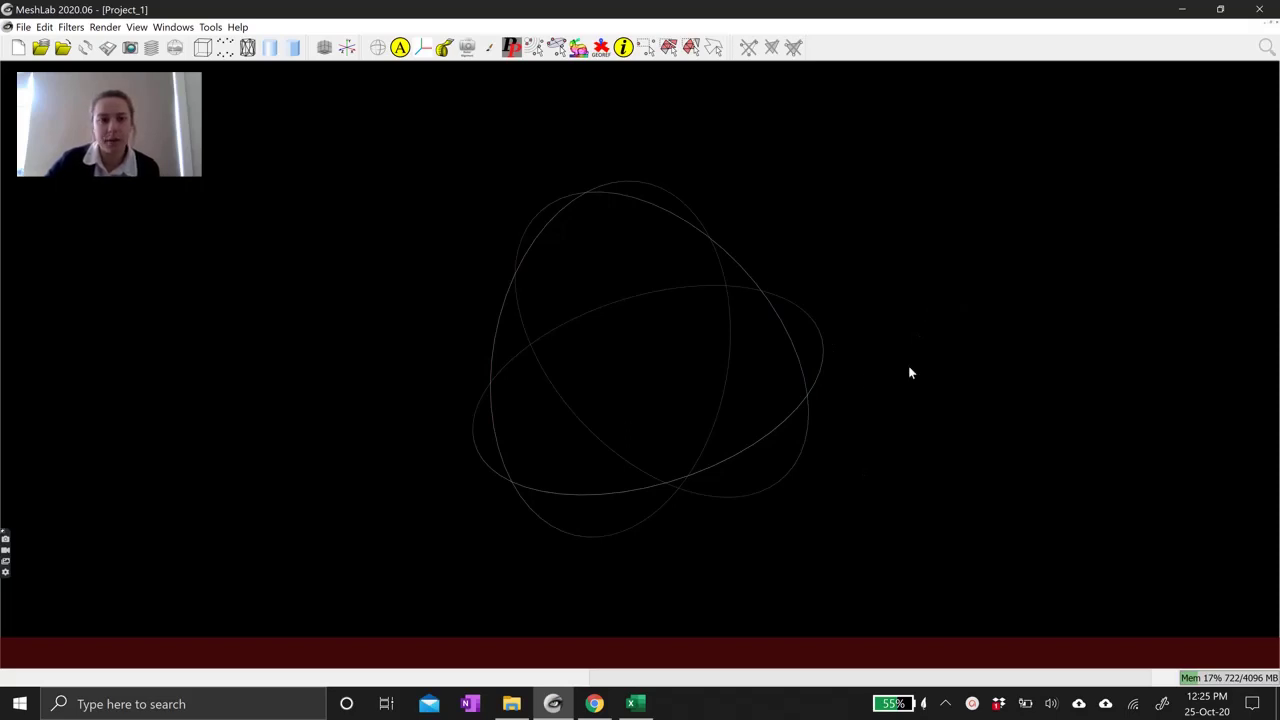
click(62, 48)
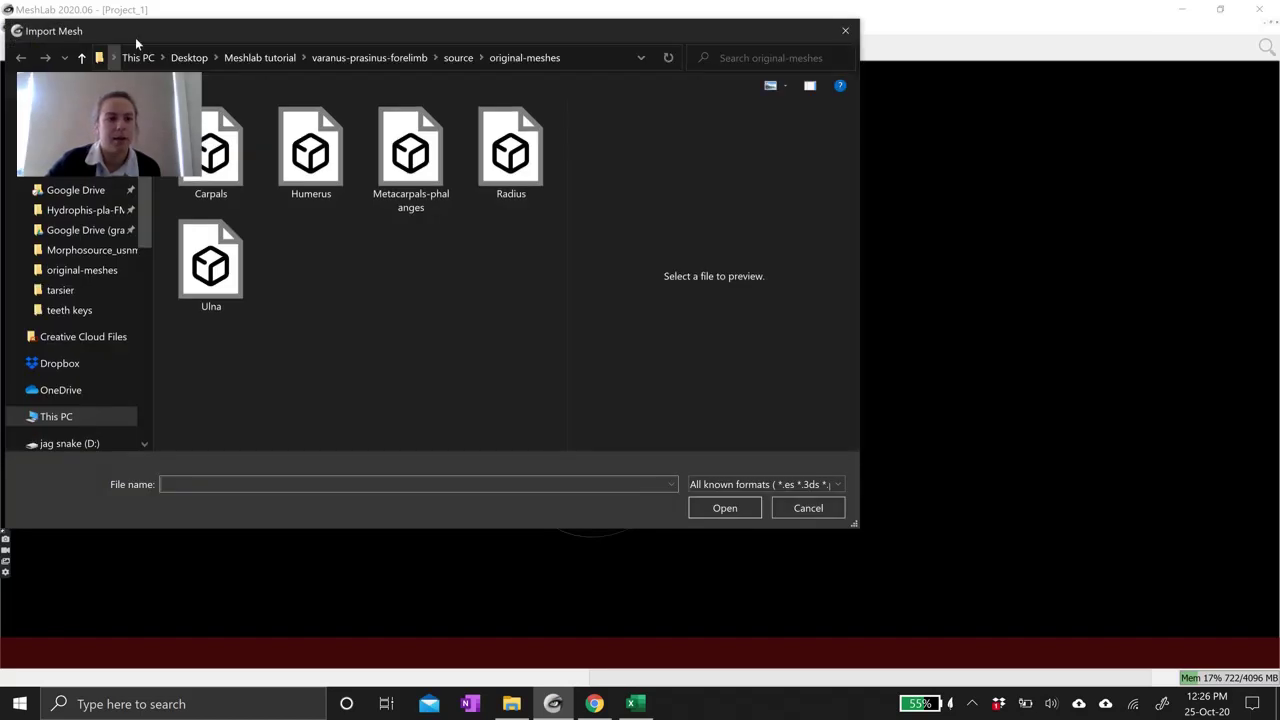
drag(135, 36, 217, 74)
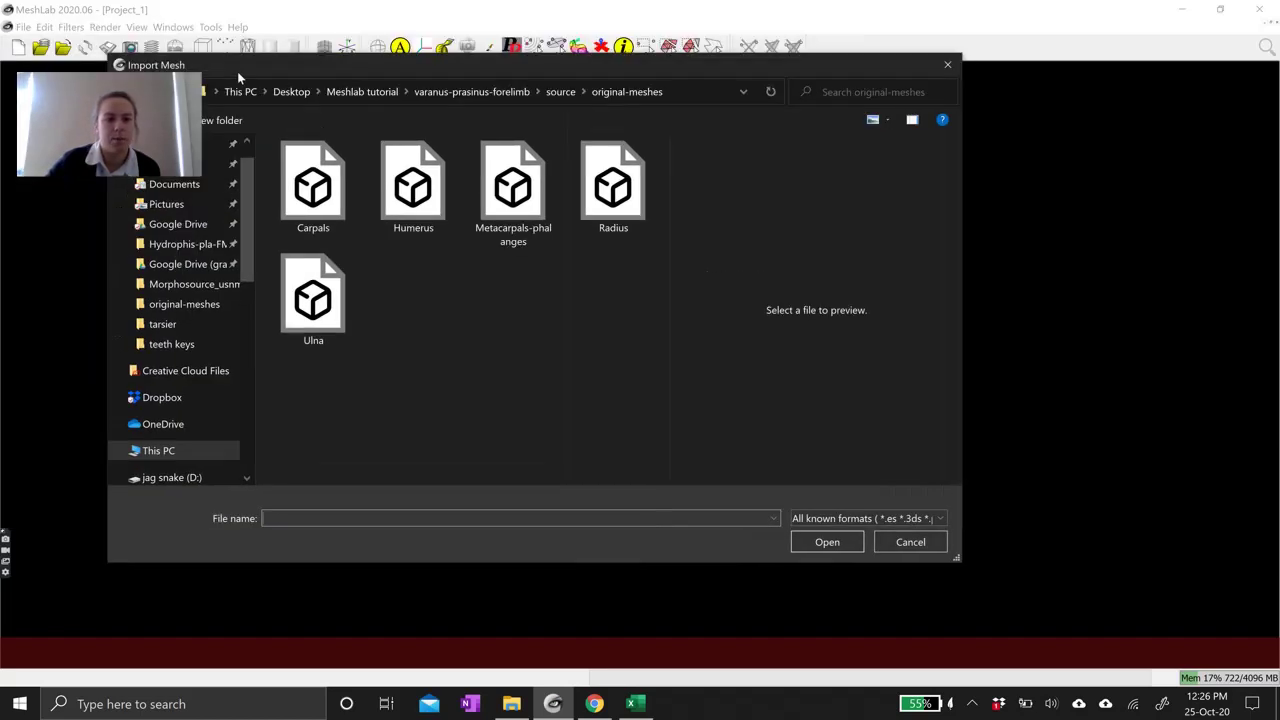
click(423, 199)
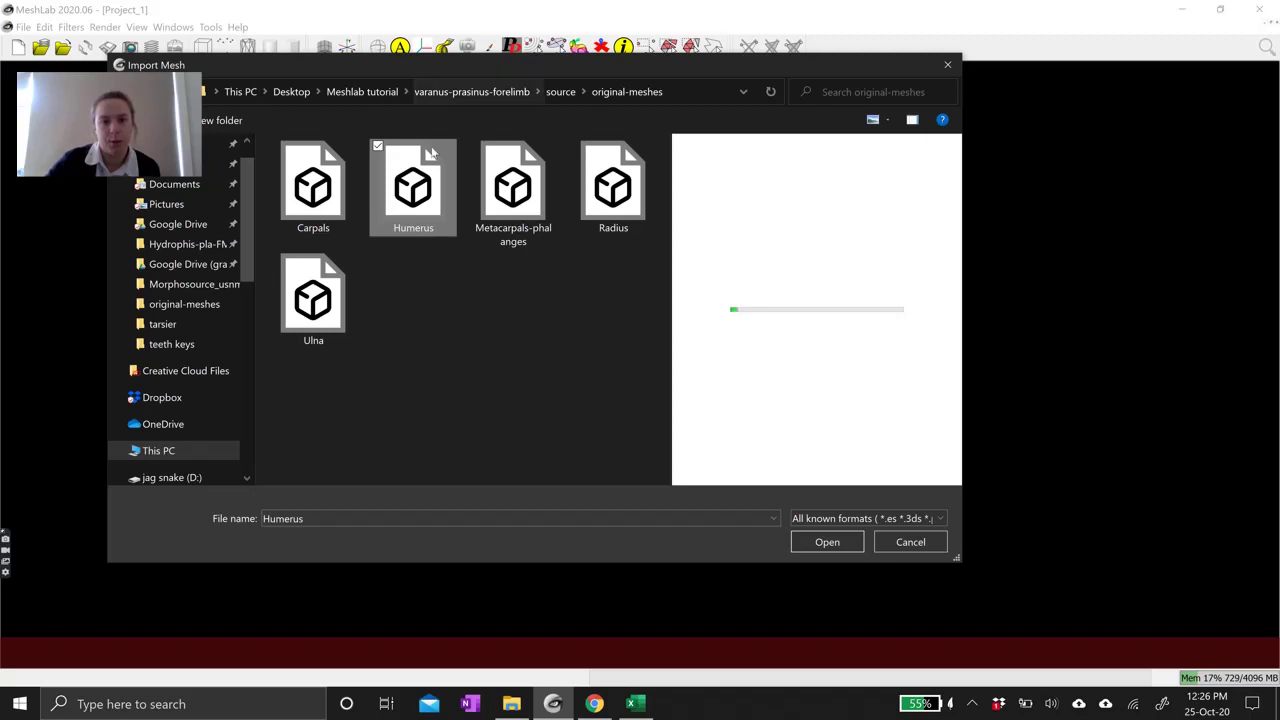
click(820, 543)
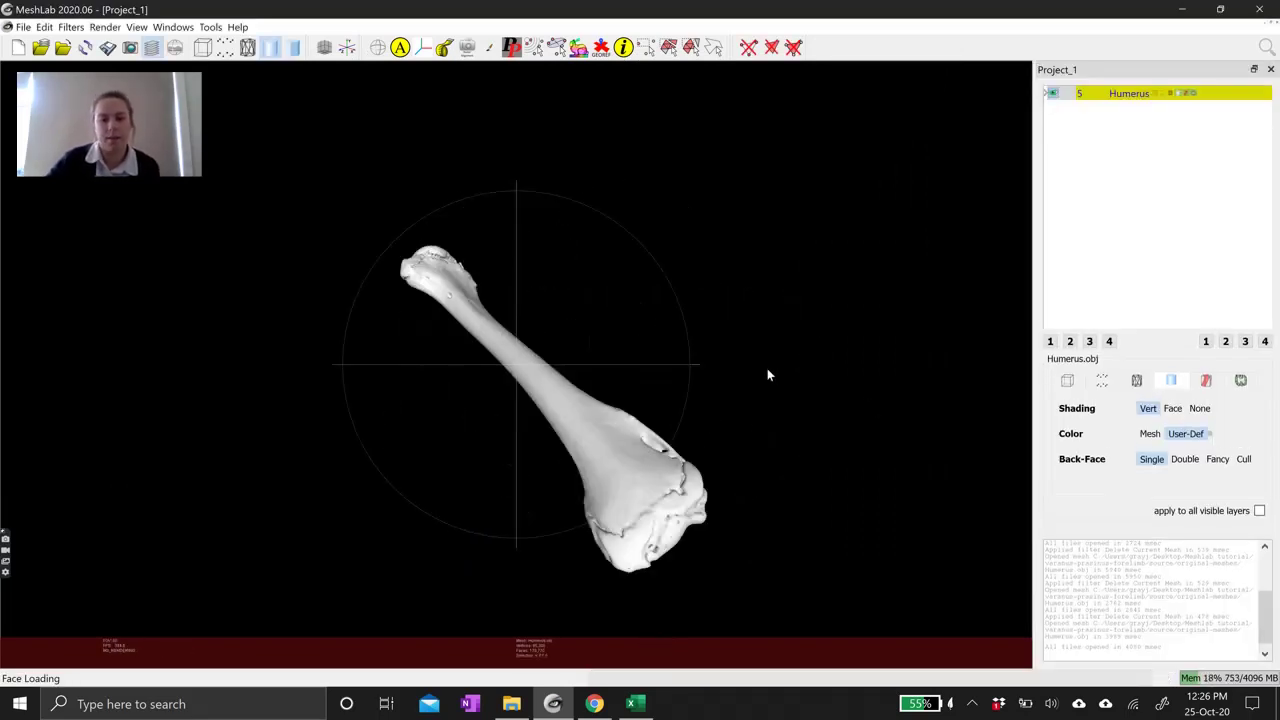
Rotate and zoom around the humerus to examine its shape from several sides.
drag(476, 445, 614, 463)
scroll(614, 463, up, 3)
scroll(612, 460, down, 4)
scroll(582, 435, up, 6)
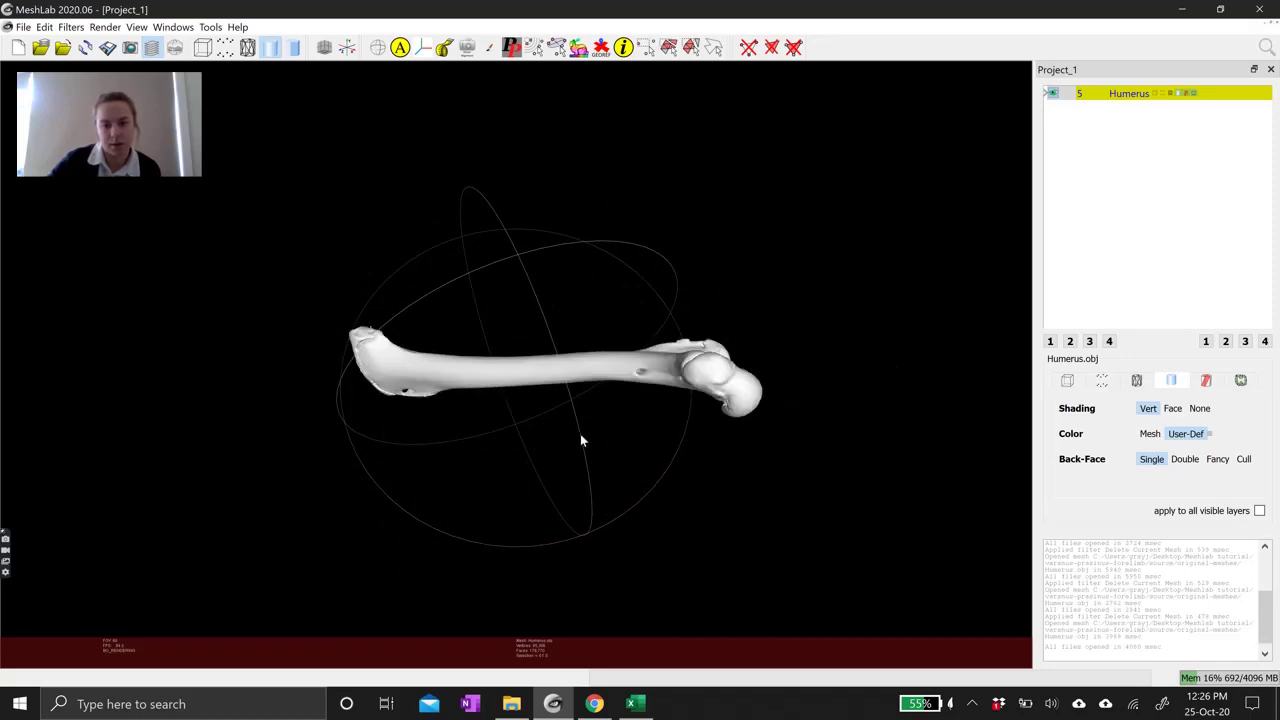
scroll(588, 421, down, 4)
drag(587, 420, 672, 580)
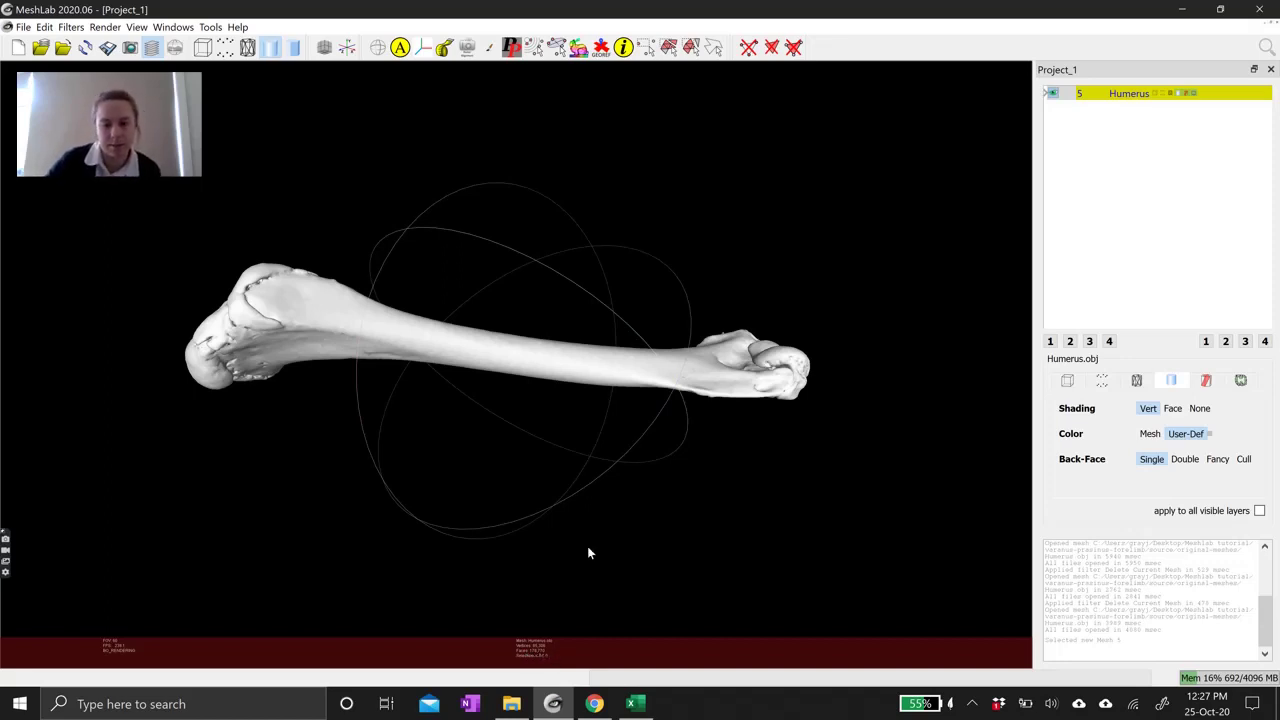
drag(620, 314, 528, 409)
drag(510, 365, 713, 408)
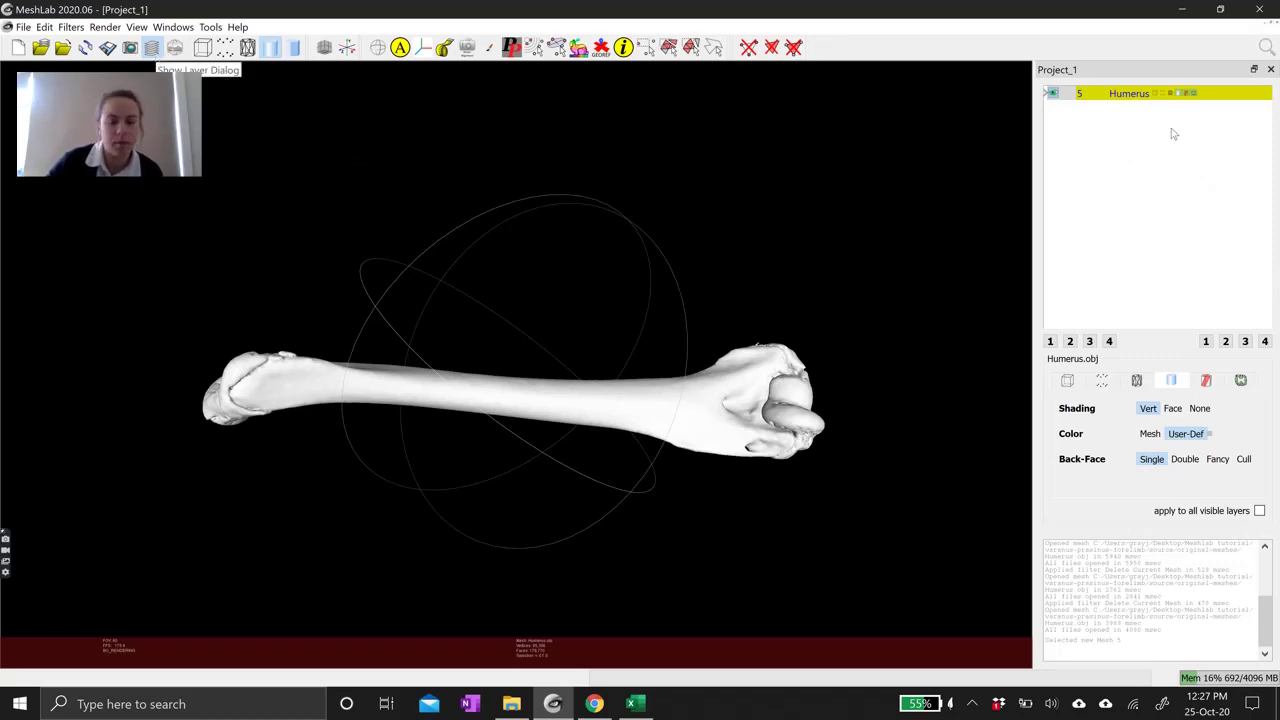
Select the Humerus layer and narrow the camera's field of view to reduce perspective distortion of the bone.
click(1131, 93)
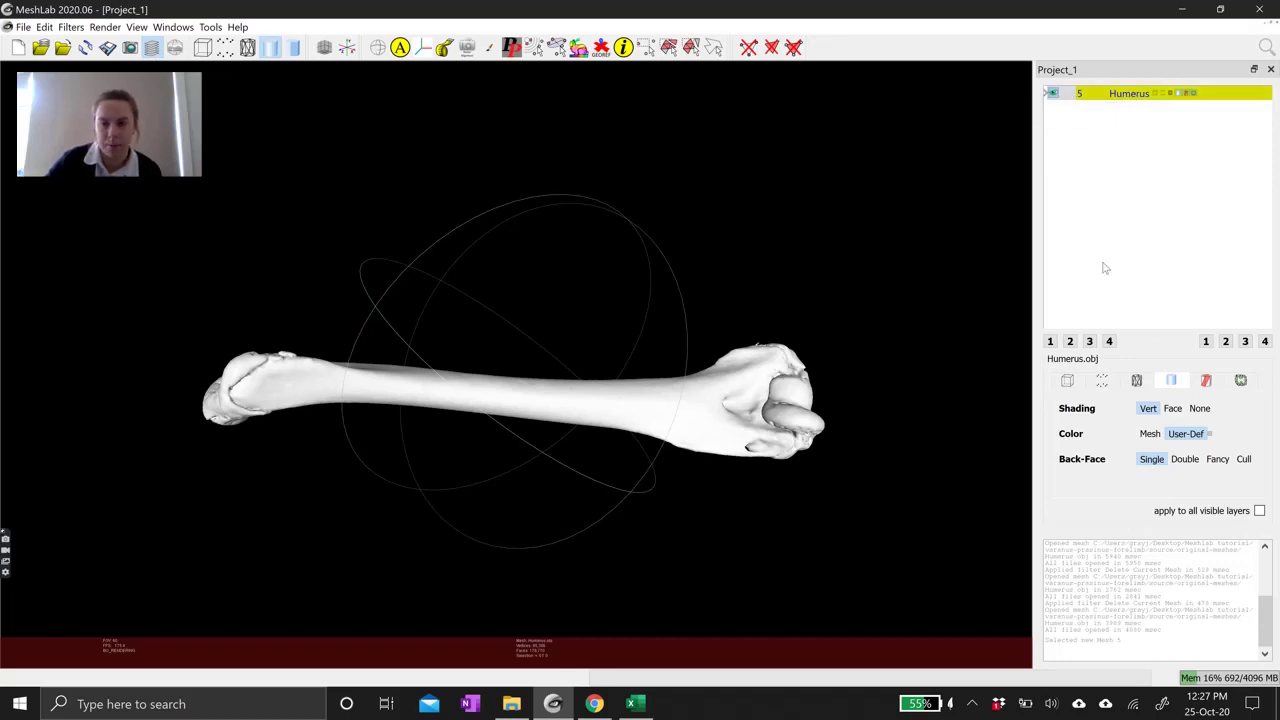
drag(532, 357, 842, 421)
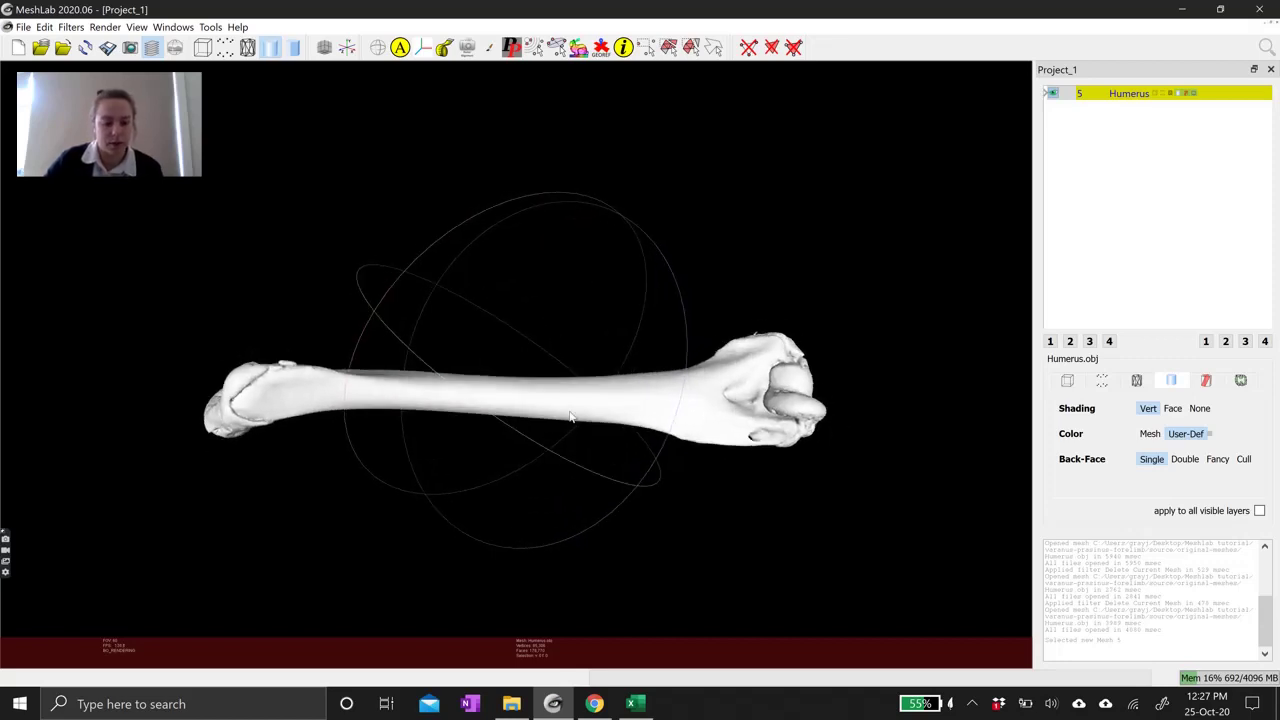
mouse_move(568, 417)
mouse_down()
mouse_move(566, 428)
mouse_move(570, 410)
mouse_up()
scroll(571, 407, up, 3)
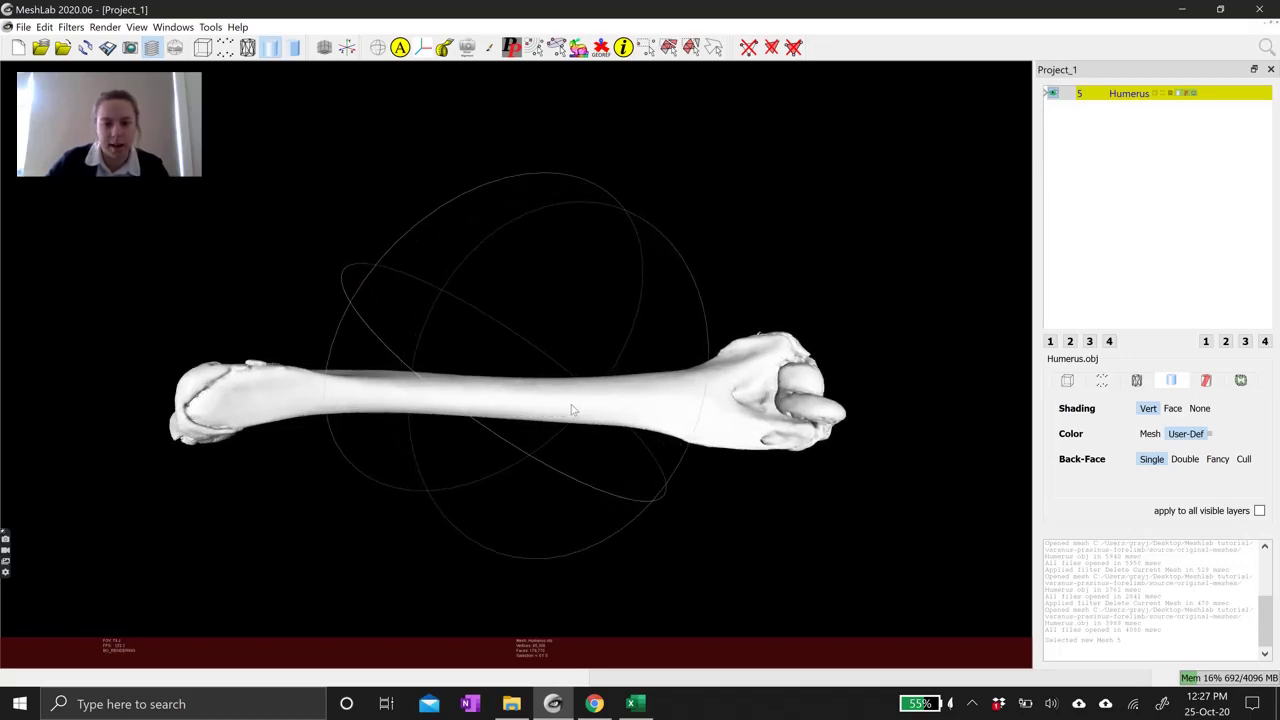
scroll(573, 410, down, 4)
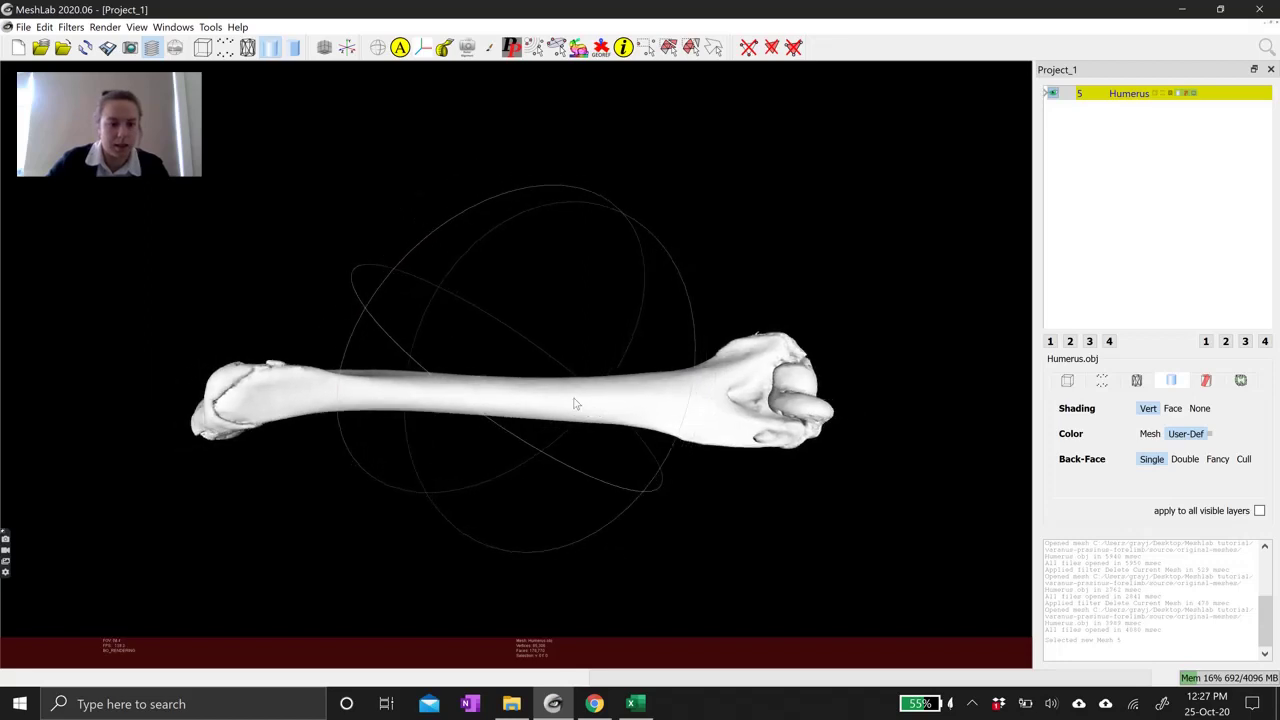
scroll(579, 390, down, 2)
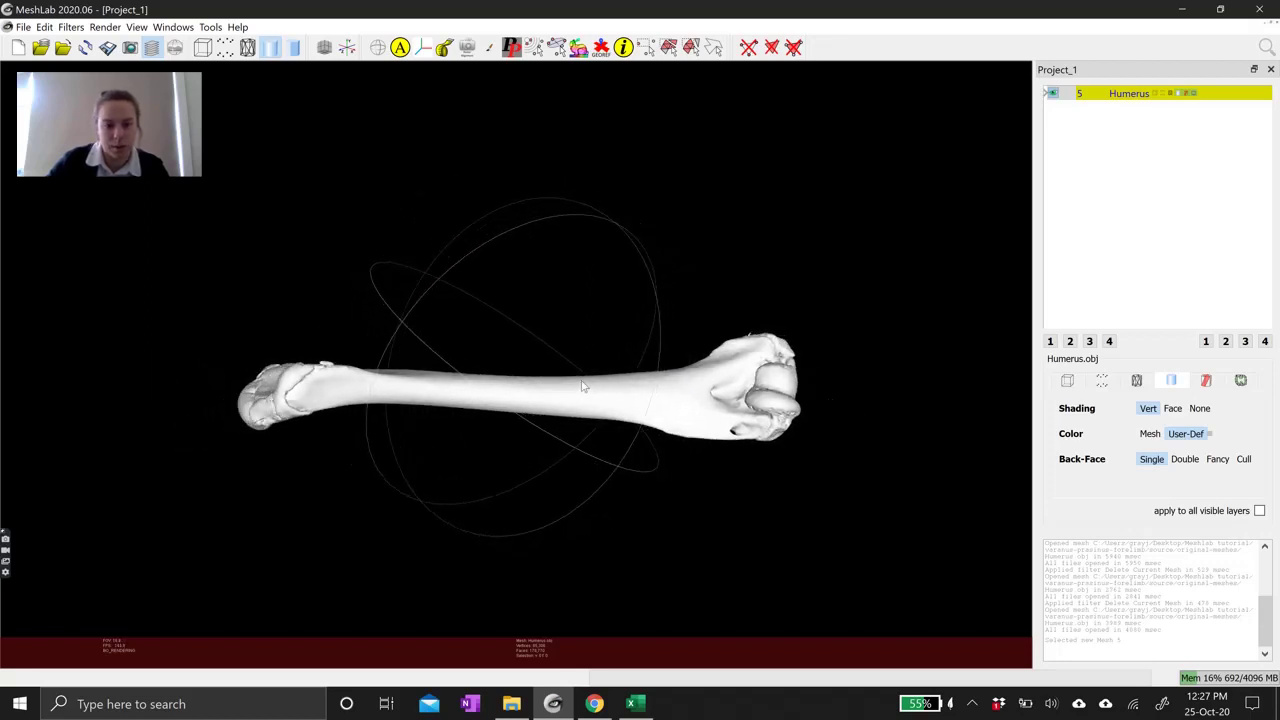
scroll(536, 444, up, 1)
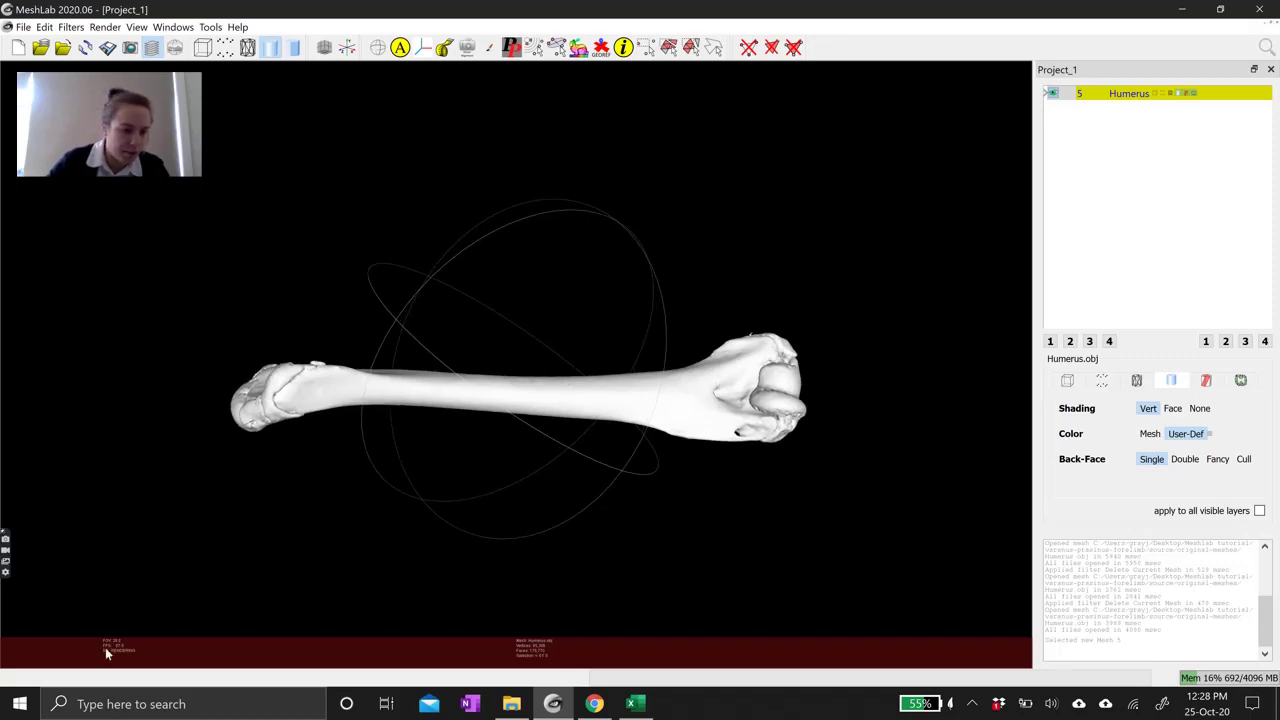
drag(464, 386, 537, 486)
drag(783, 385, 770, 367)
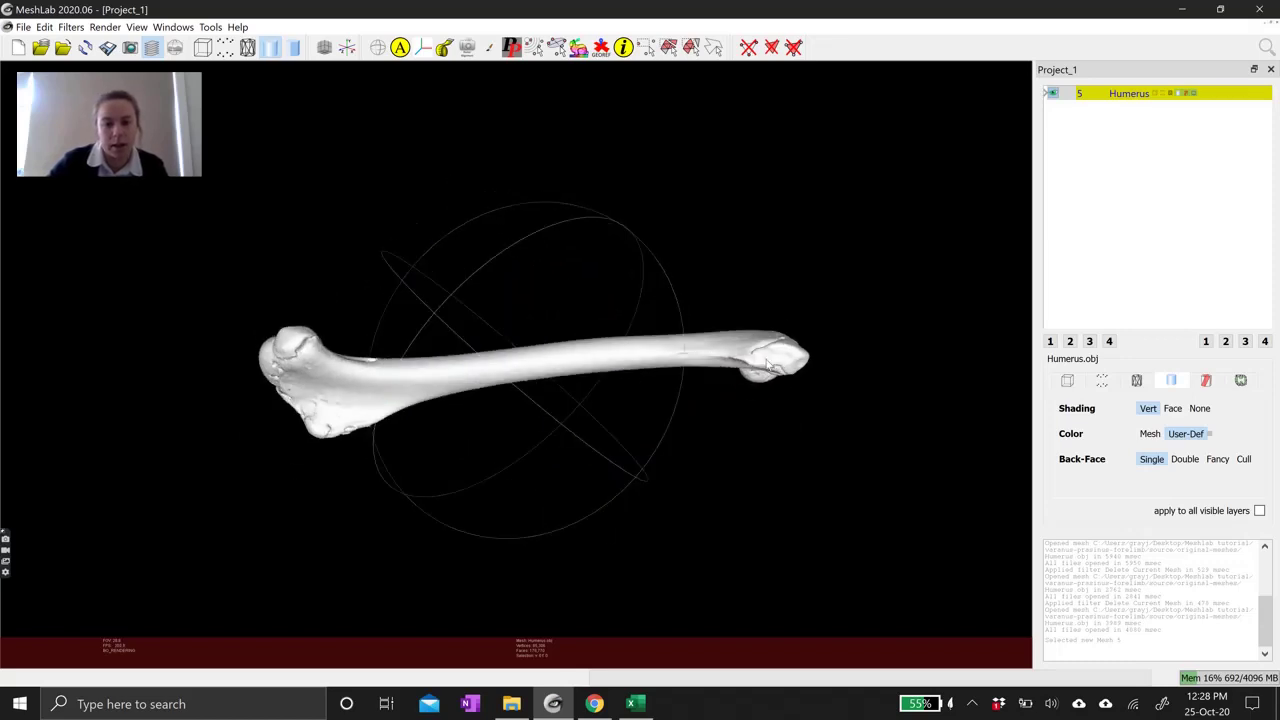
drag(609, 406, 612, 433)
drag(534, 309, 724, 245)
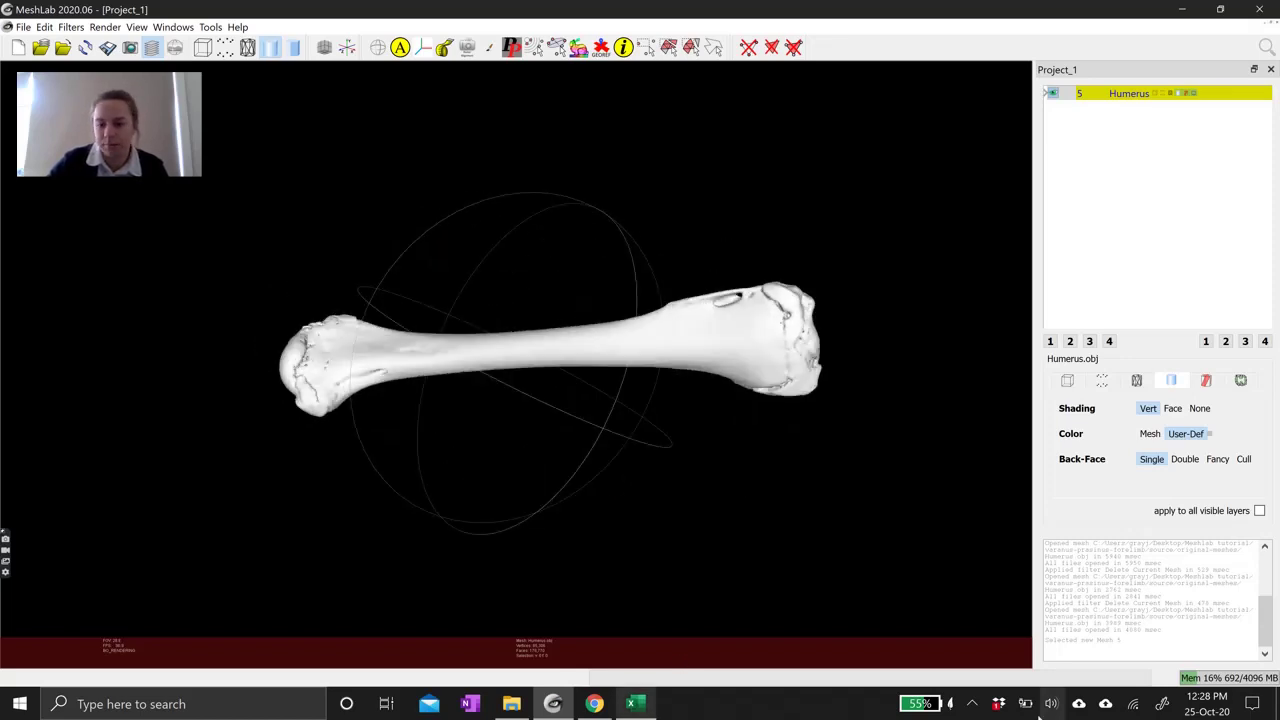
click(972, 704)
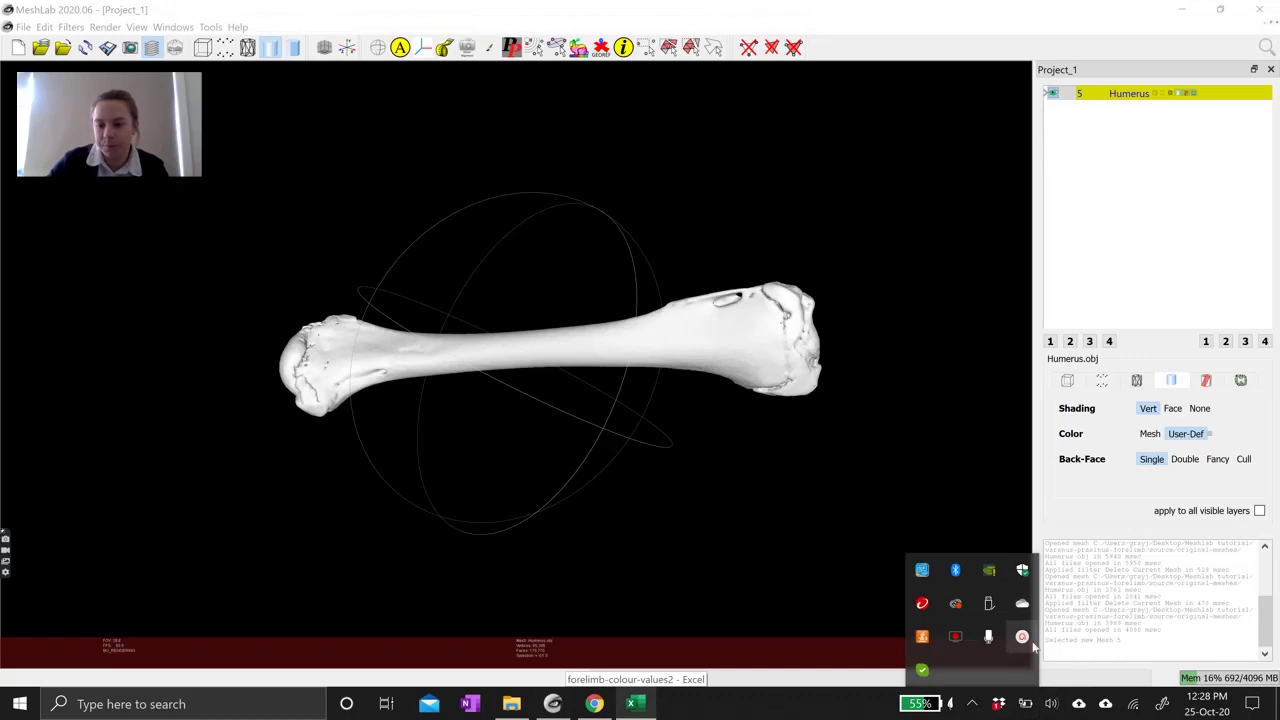
click(1021, 636)
click(1053, 636)
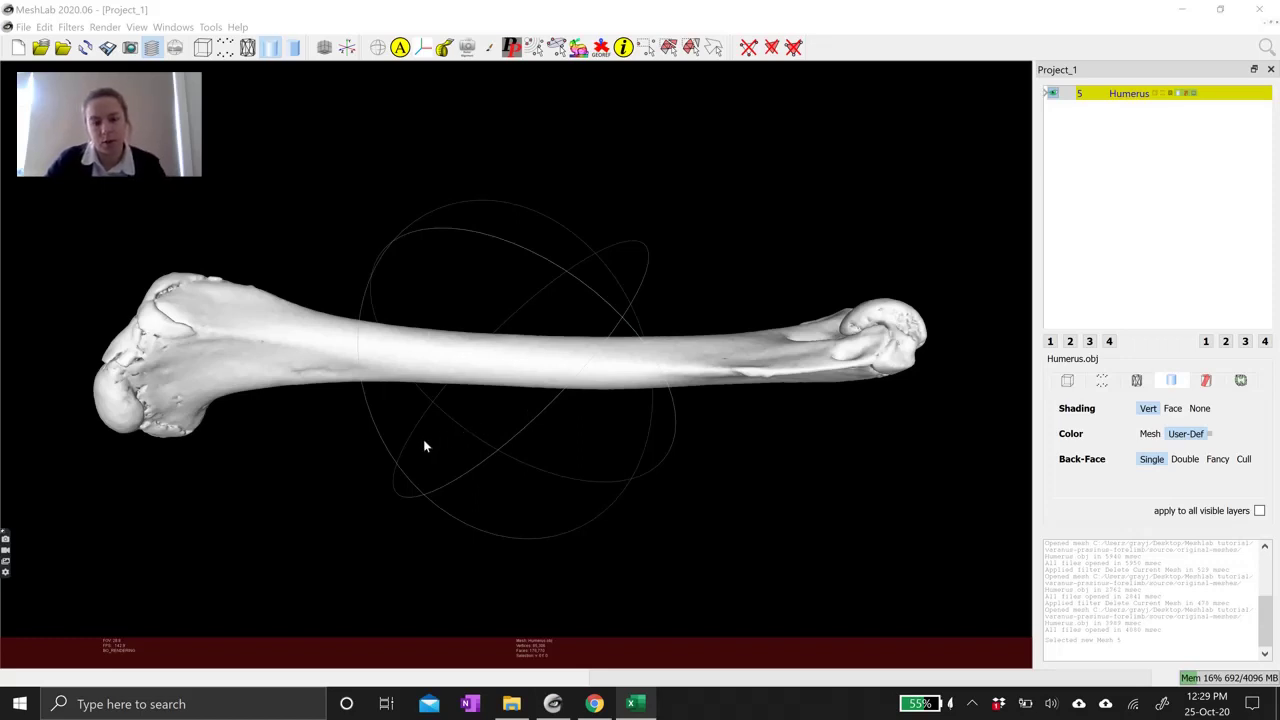
Adjust the light direction on the humerus and measure the bone's length point to point between its two ends.
mouse_move(437, 431)
ctrl+shift+mouse_down()
mouse_move(537, 423)
mouse_move(626, 477)
mouse_move(284, 432)
mouse_move(328, 383)
mouse_move(594, 414)
mouse_move(588, 442)
mouse_move(367, 423)
mouse_move(383, 400)
mouse_move(522, 407)
mouse_move(500, 466)
mouse_move(434, 497)
mouse_move(343, 426)
mouse_move(330, 353)
mouse_move(343, 397)
mouse_move(397, 414)
mouse_move(498, 382)
mouse_move(480, 403)
ctrl+shift+mouse_up()
drag(552, 298, 625, 330)
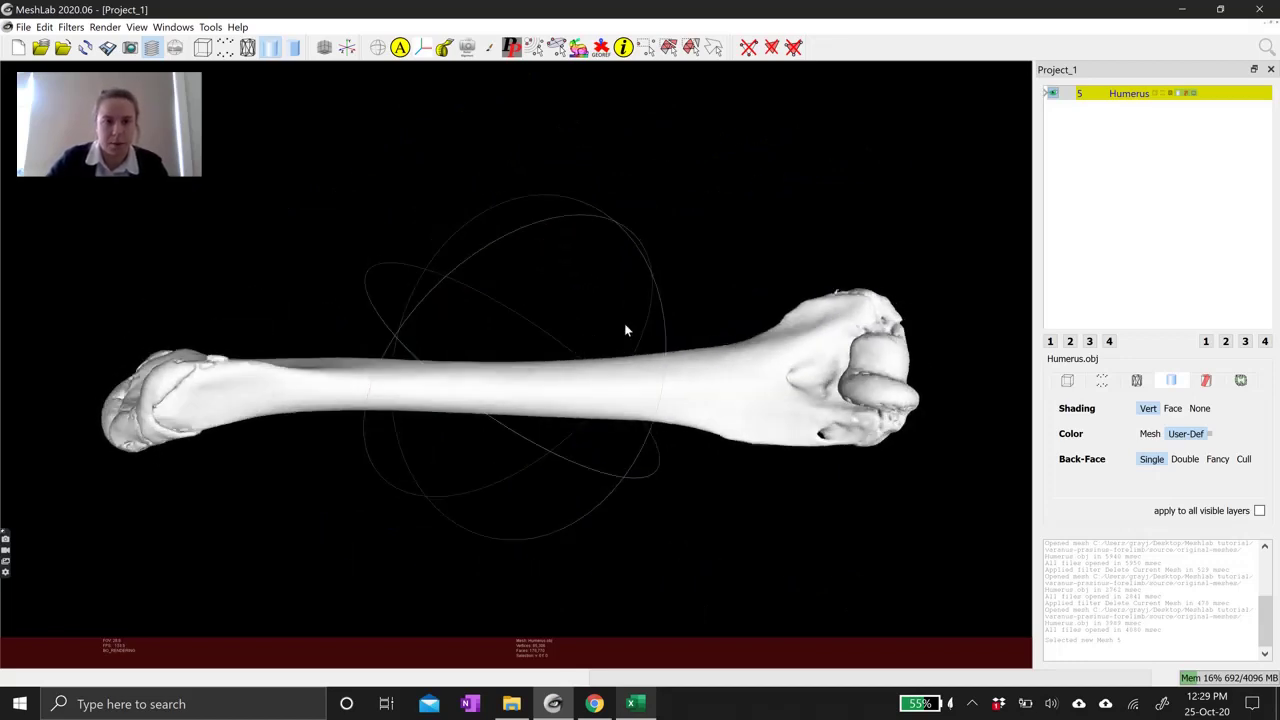
click(445, 50)
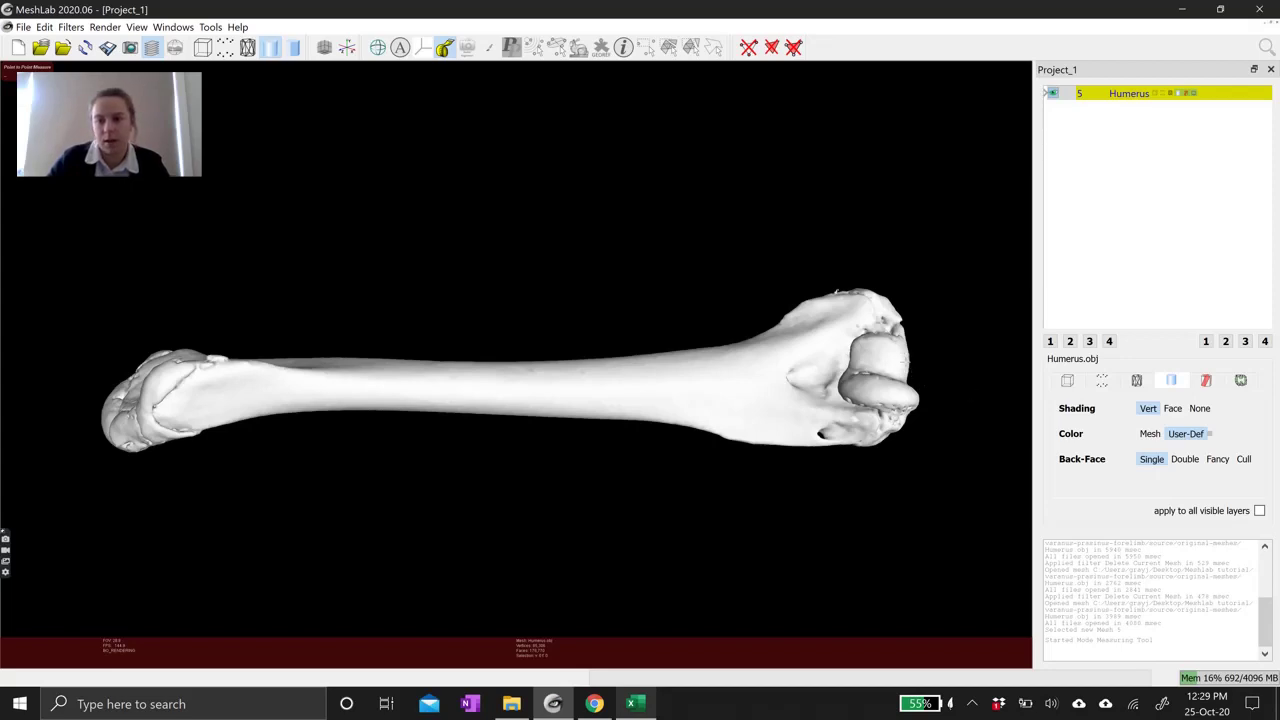
click(900, 364)
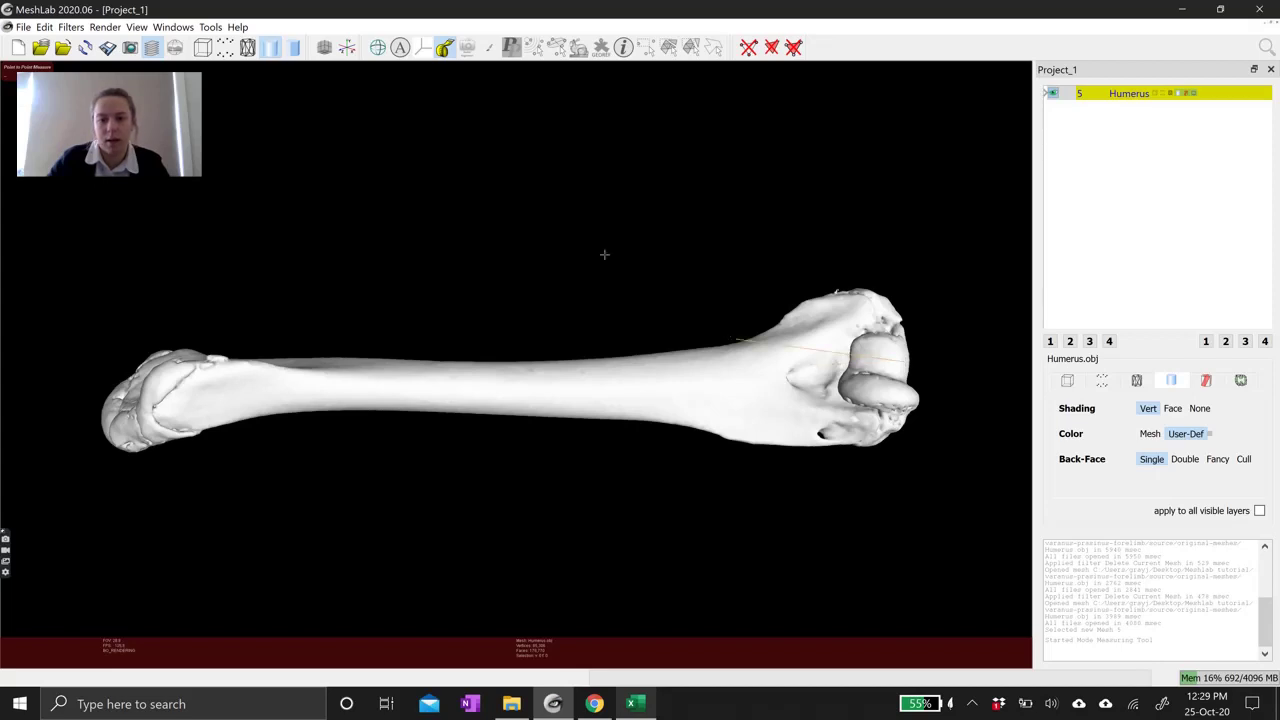
click(152, 409)
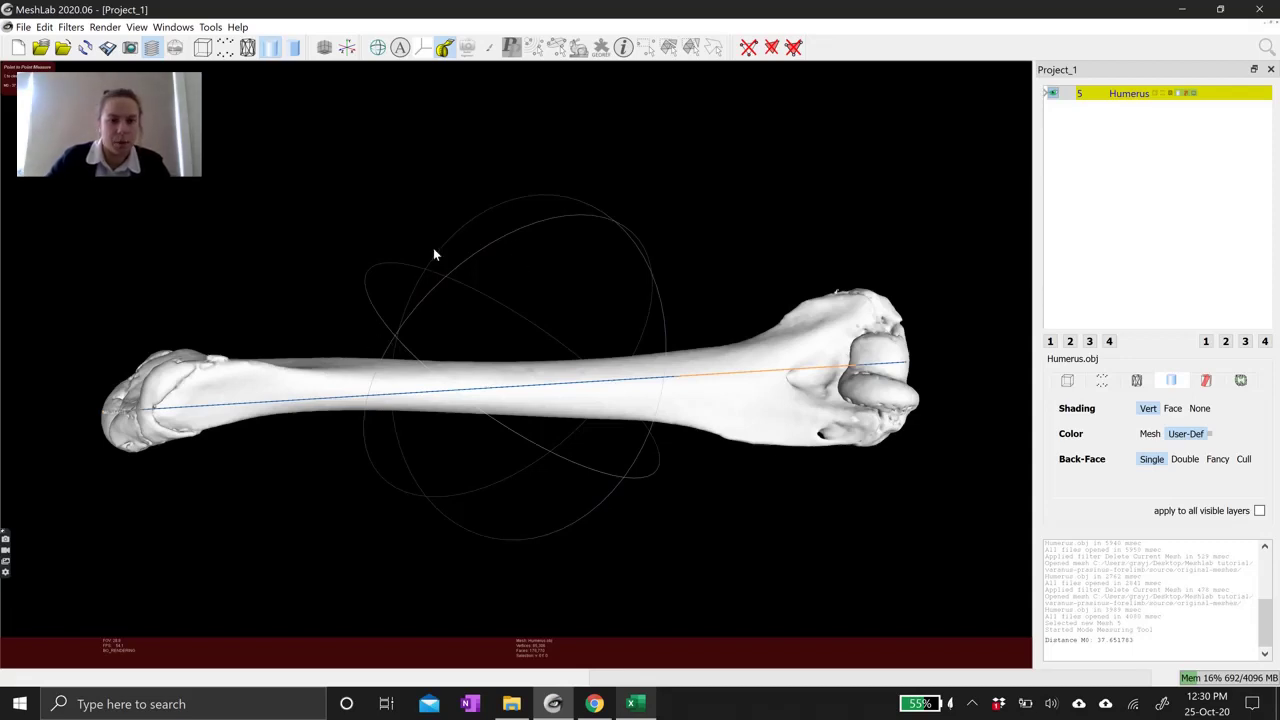
Suspend the measuring mode and inspect from several sides how the measurement line runs along the humerus.
drag(493, 228, 285, 331)
drag(381, 375, 549, 409)
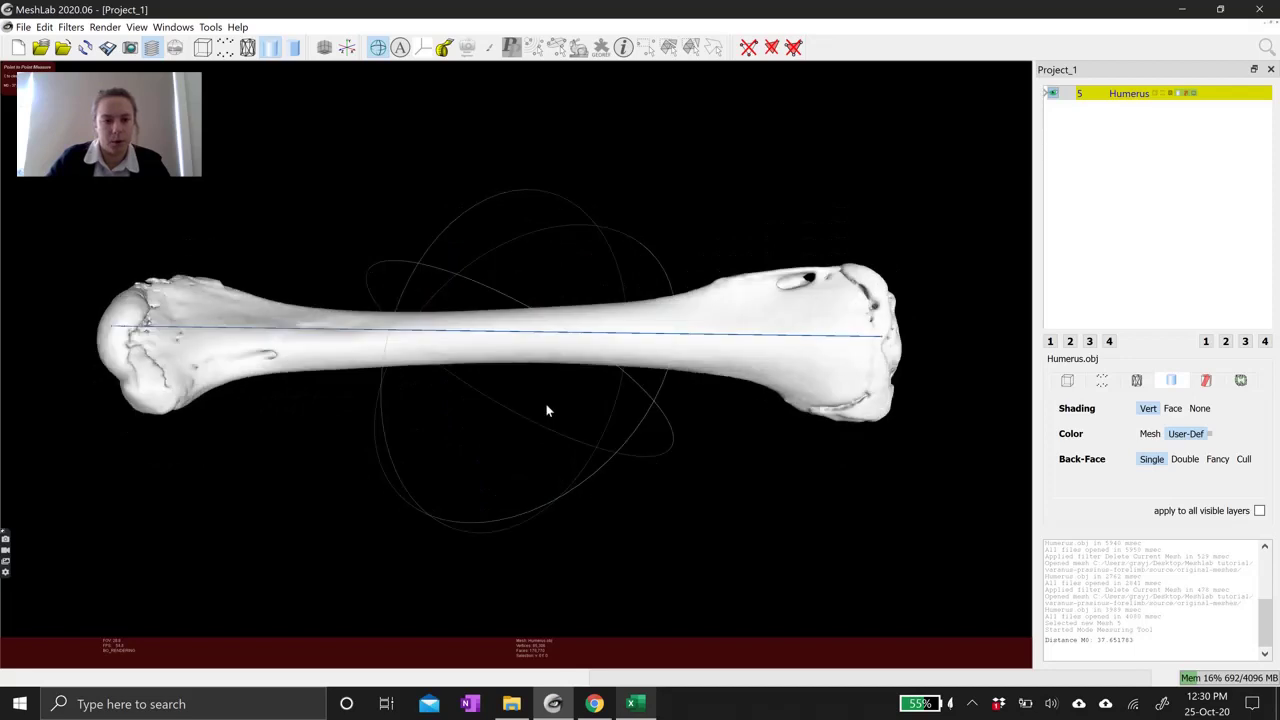
mouse_move(631, 337)
mouse_down()
mouse_move(537, 274)
mouse_move(615, 277)
mouse_move(548, 228)
mouse_move(560, 289)
mouse_move(517, 251)
mouse_move(631, 321)
mouse_up()
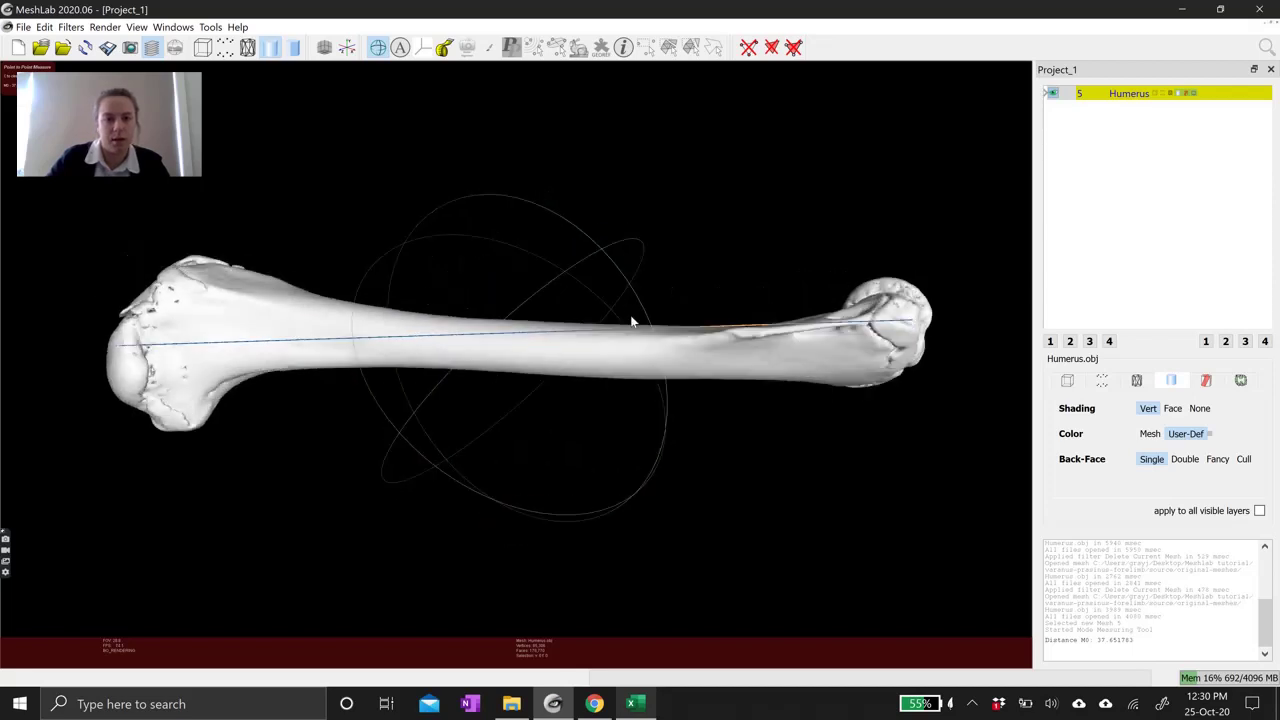
drag(564, 290, 528, 260)
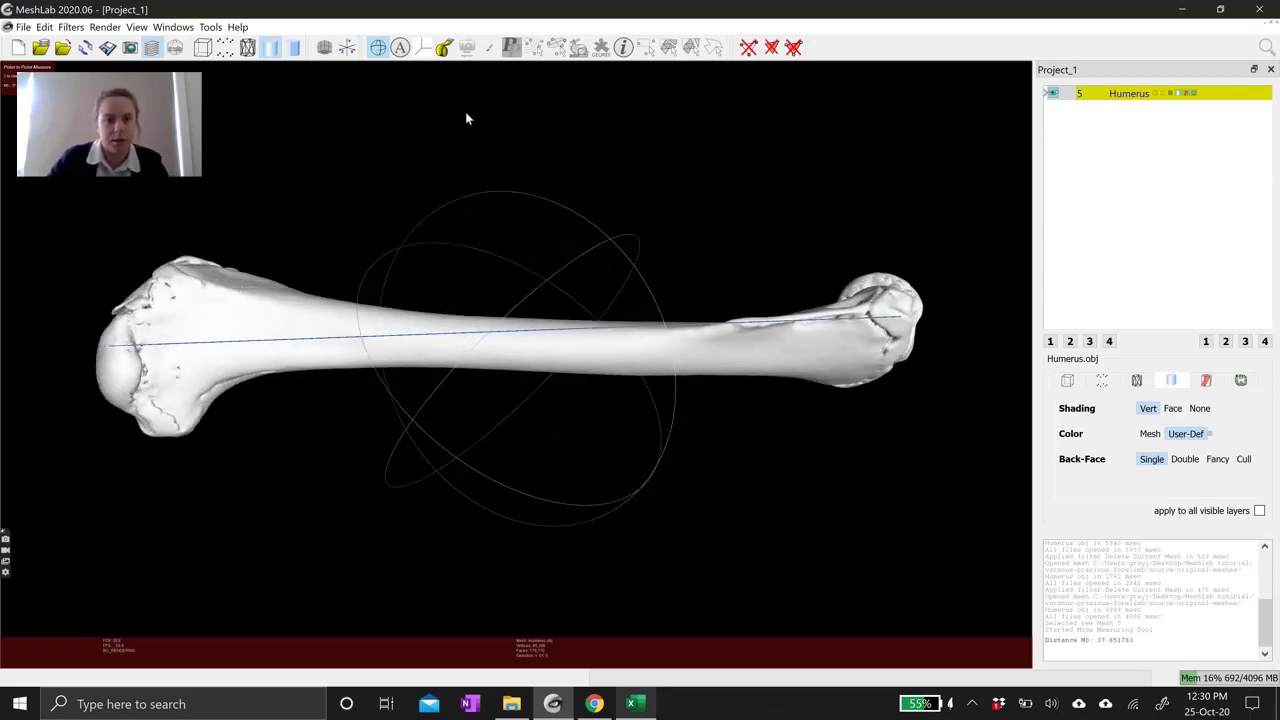
click(443, 47)
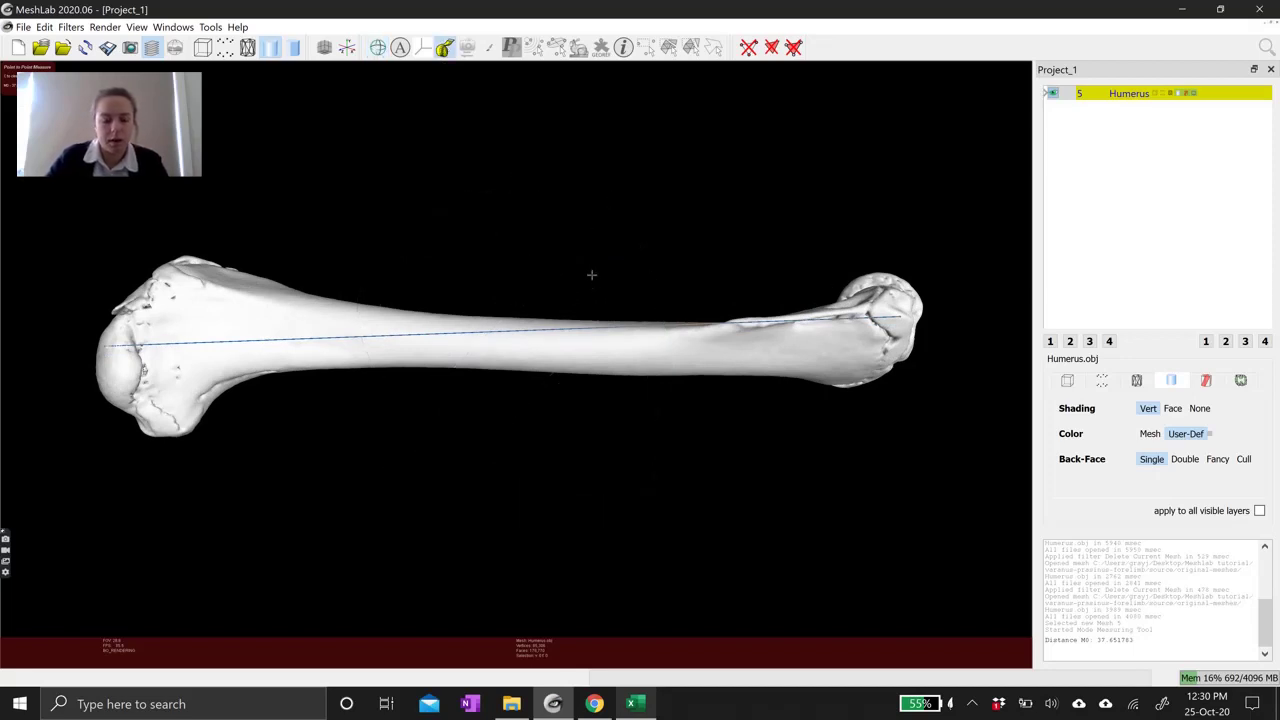
key(Escape)
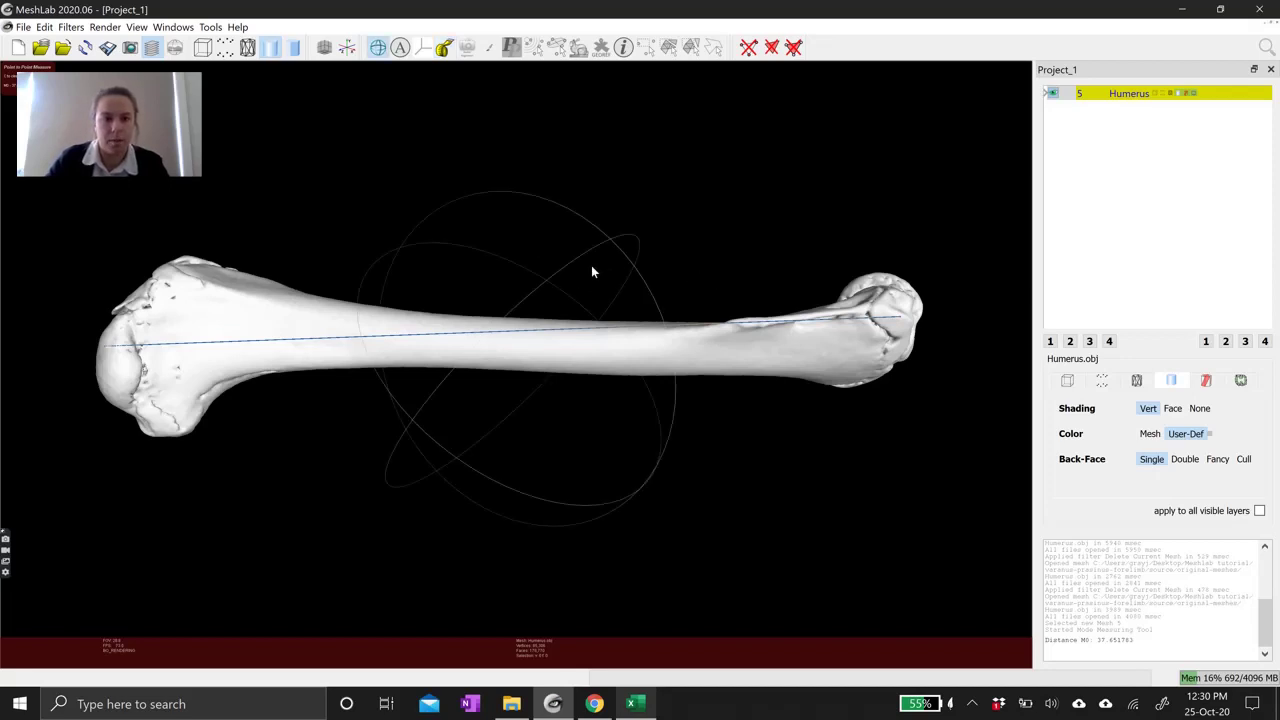
Turn the humerus end-on and measure a second distance between two points picked on its near end.
drag(706, 292, 548, 398)
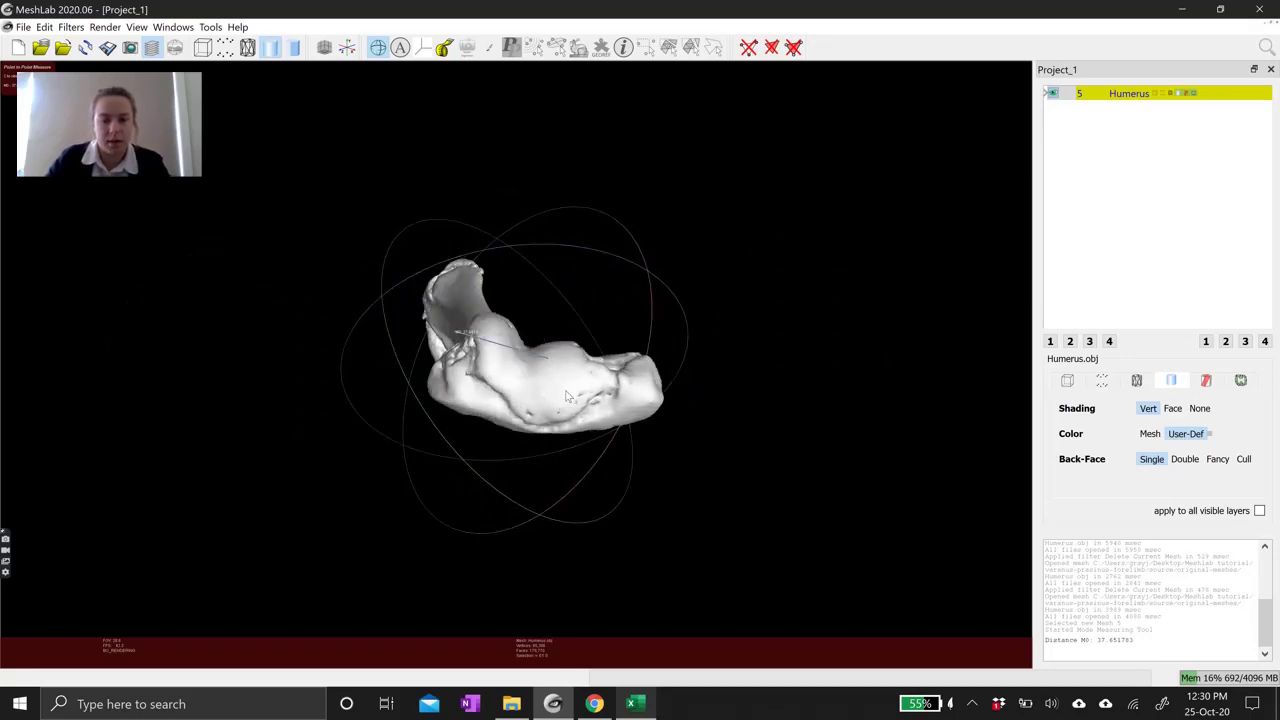
key(Escape)
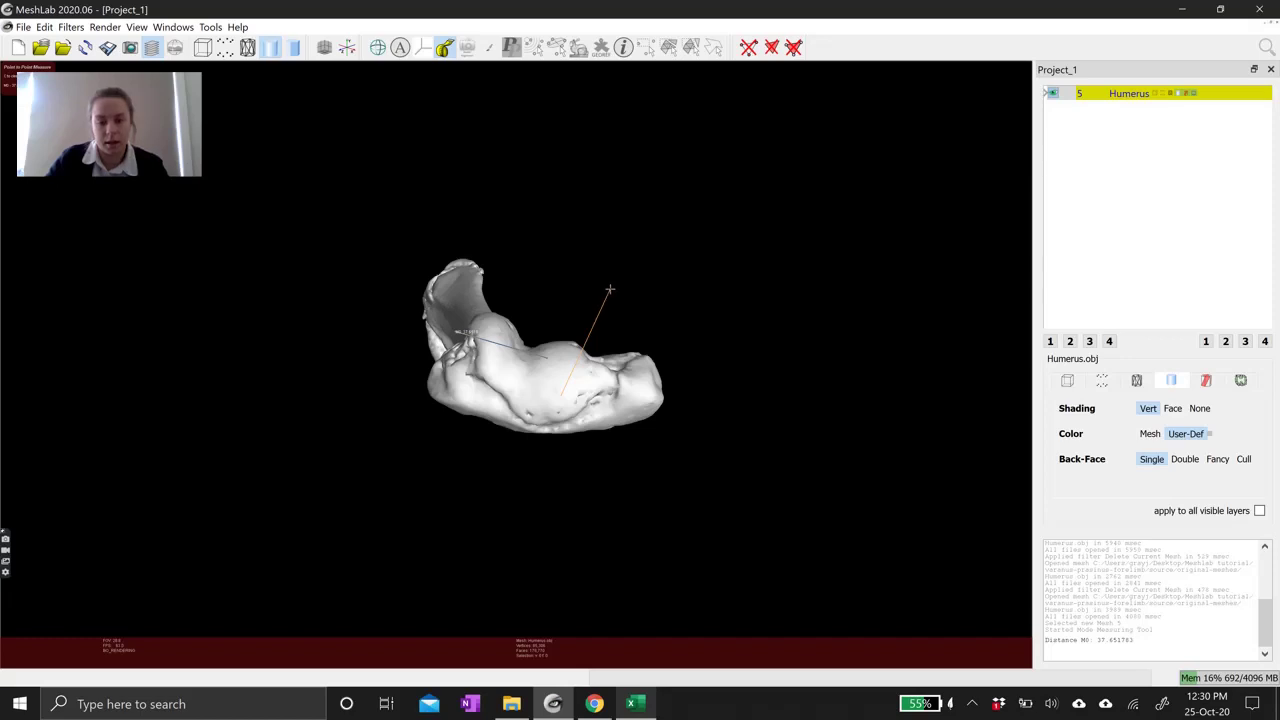
key(Escape)
drag(444, 301, 825, 388)
key(Escape)
click(539, 377)
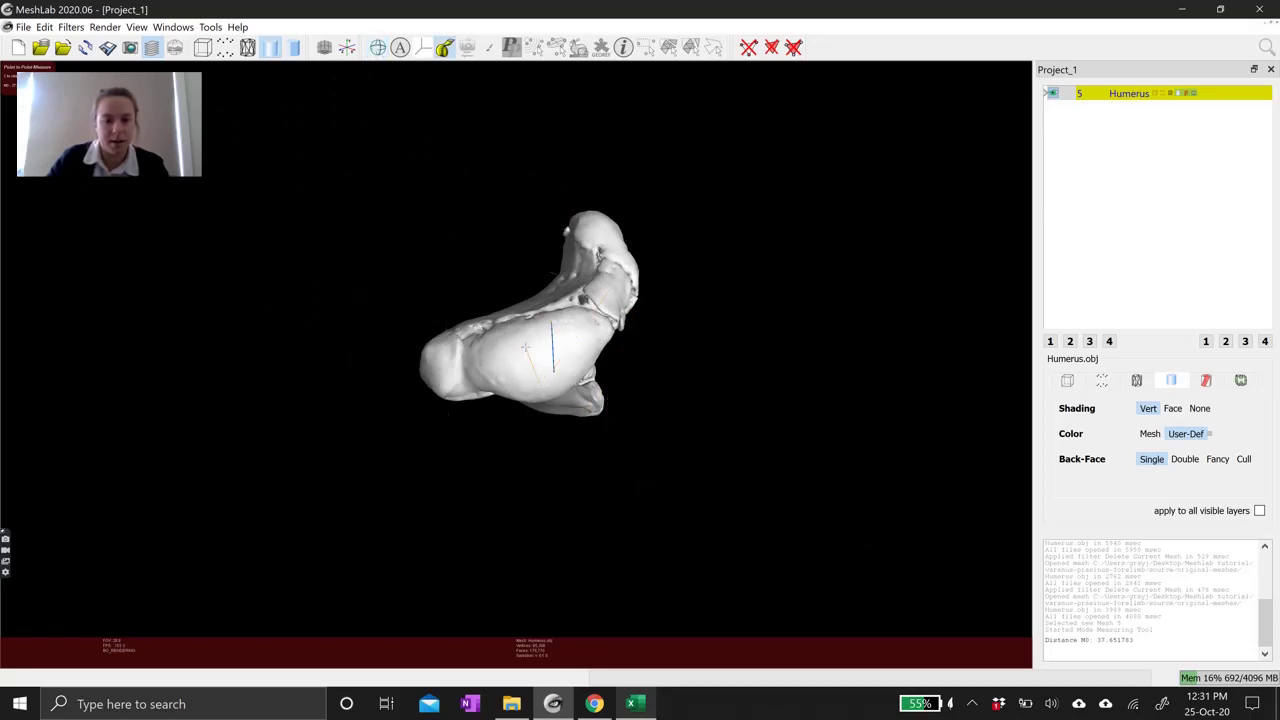
click(526, 345)
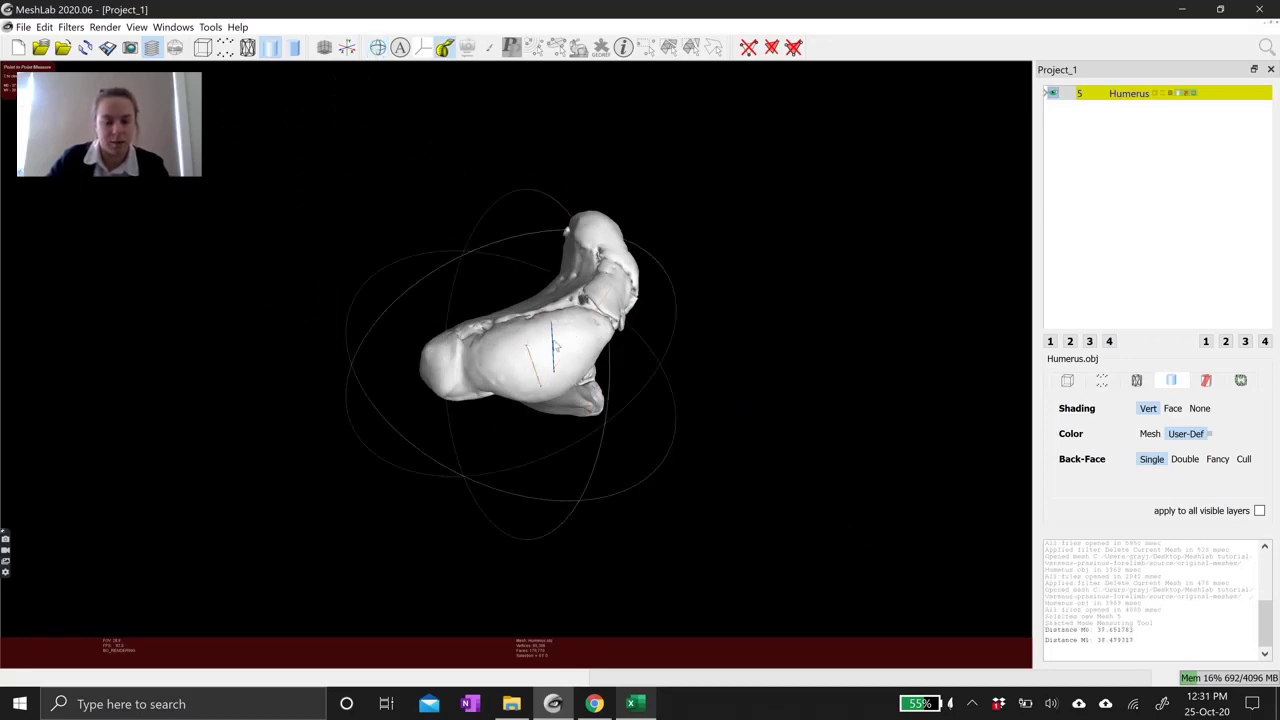
Compare both measurement lines along the humerus from the side and switch between view navigation and measuring mode.
drag(624, 317, 600, 437)
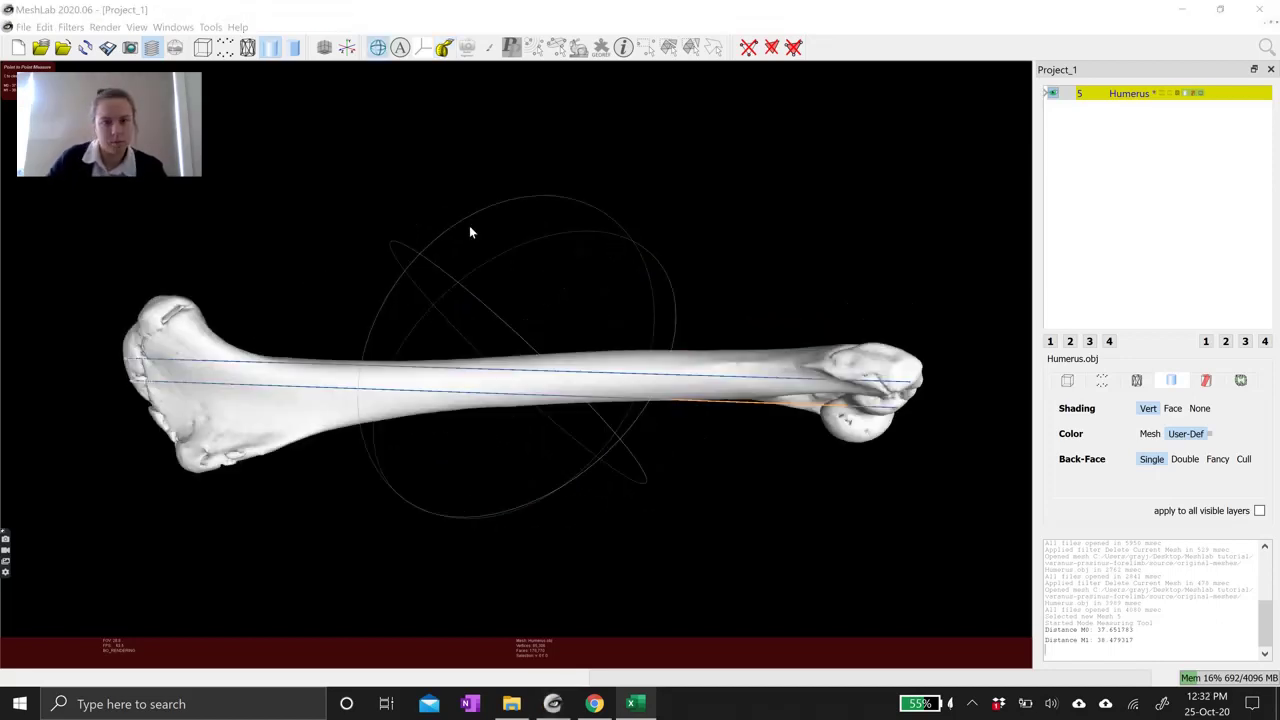
click(483, 228)
drag(483, 228, 629, 244)
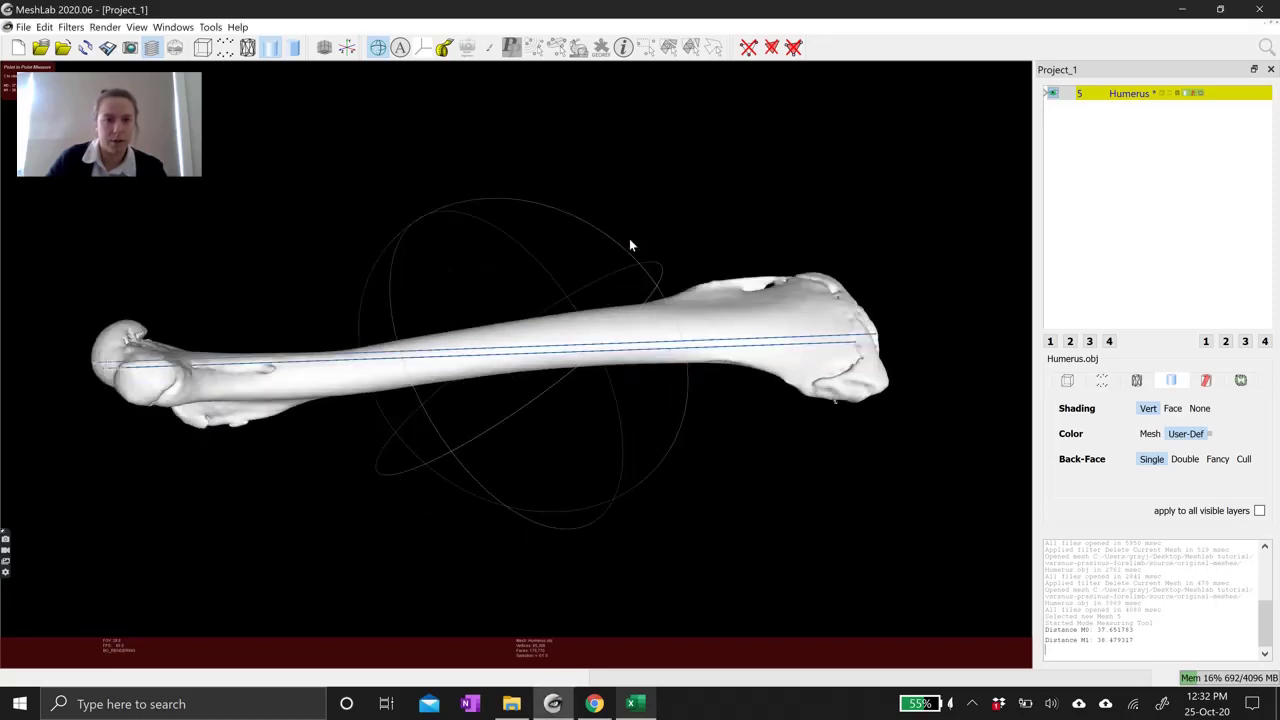
click(378, 49)
click(378, 49)
click(378, 49)
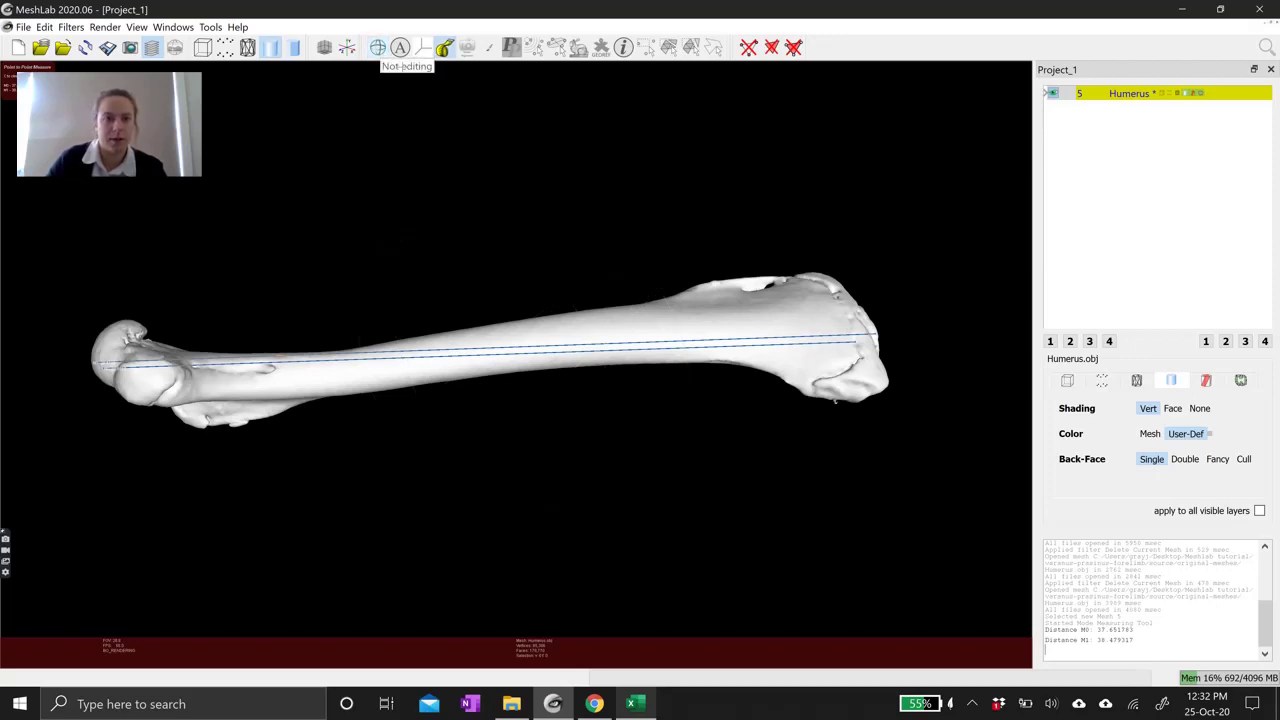
Leave the measuring mode, overlay the wireframe on the humerus and look closely at the triangles along its shaft.
click(444, 48)
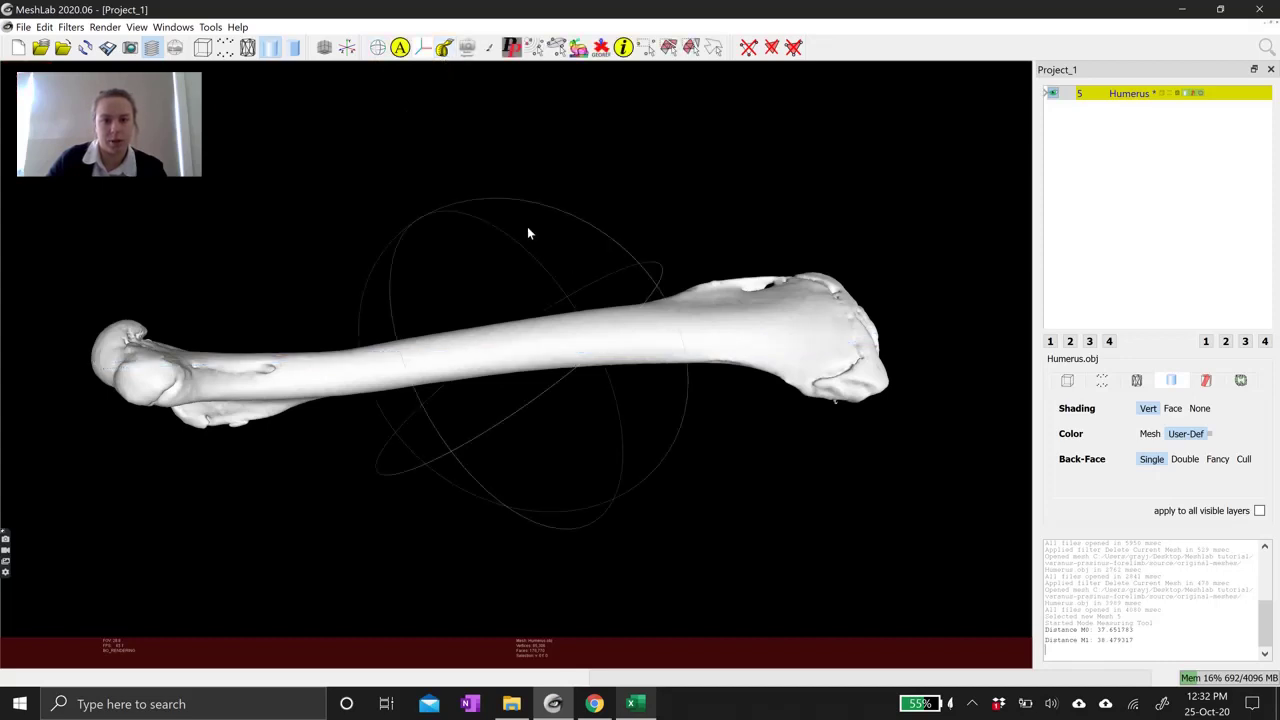
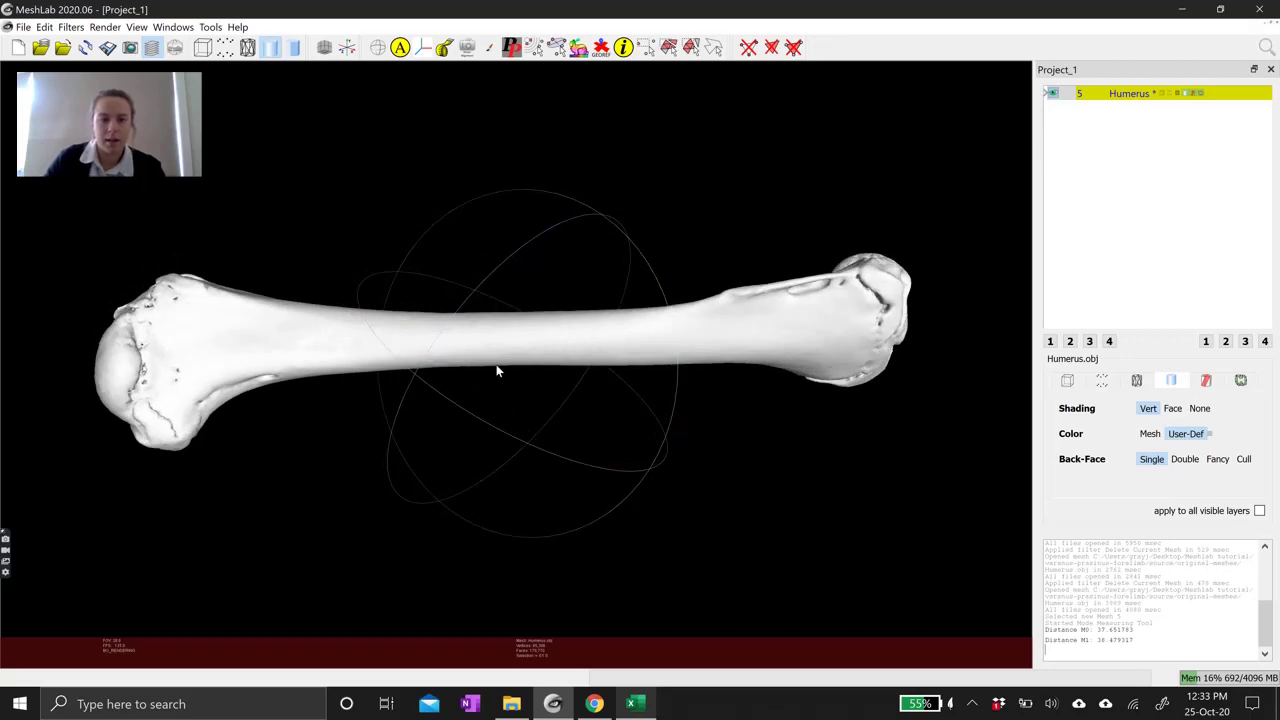
drag(496, 368, 578, 360)
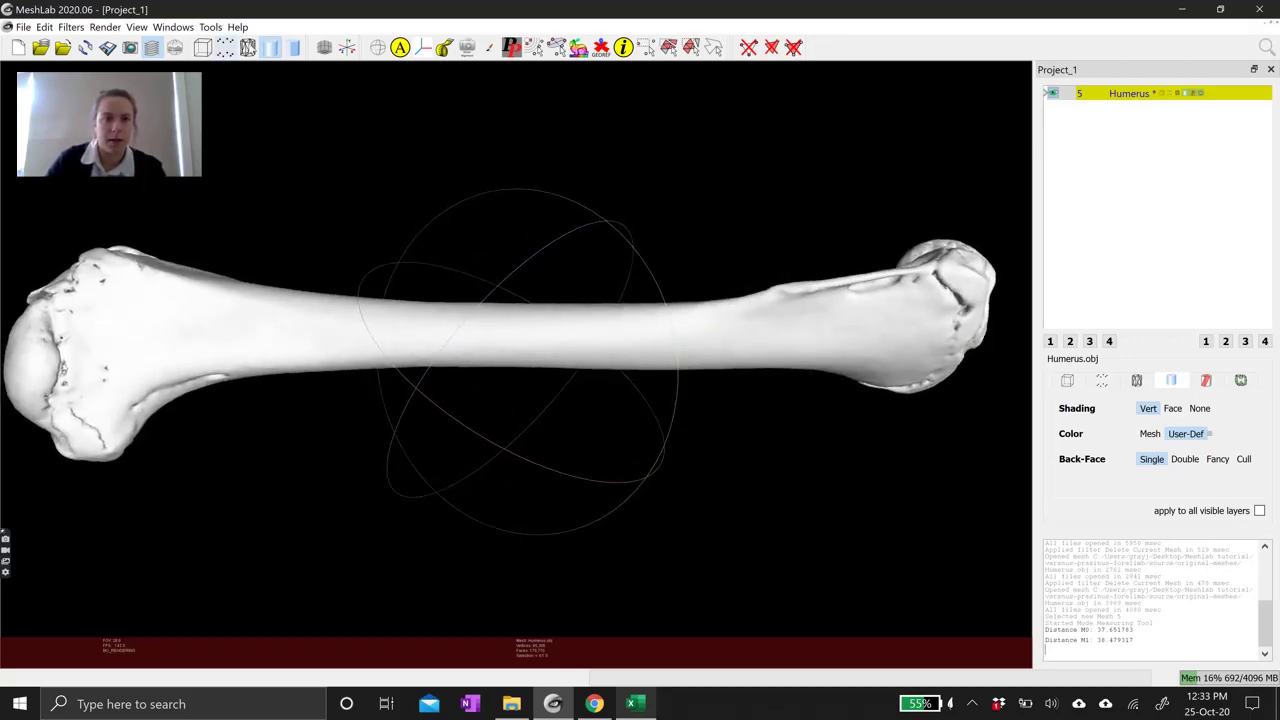
click(248, 48)
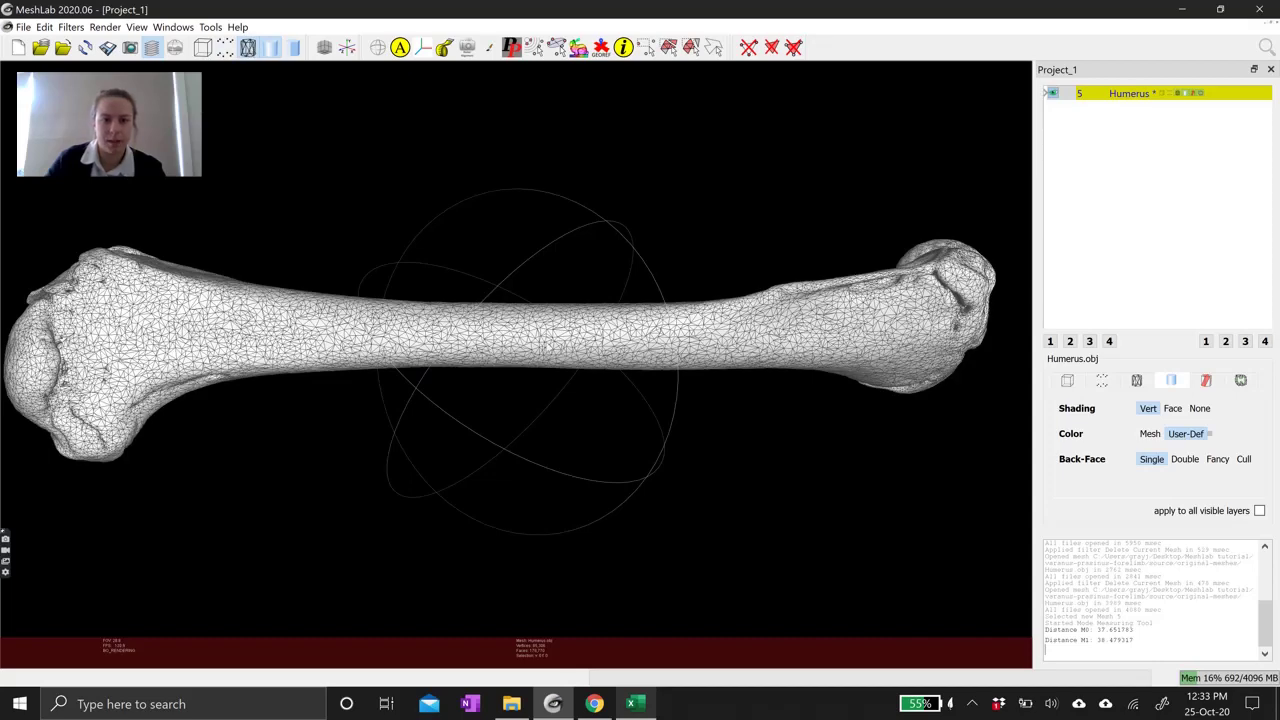
scroll(575, 390, up, 3)
drag(575, 390, 602, 353)
drag(707, 345, 648, 406)
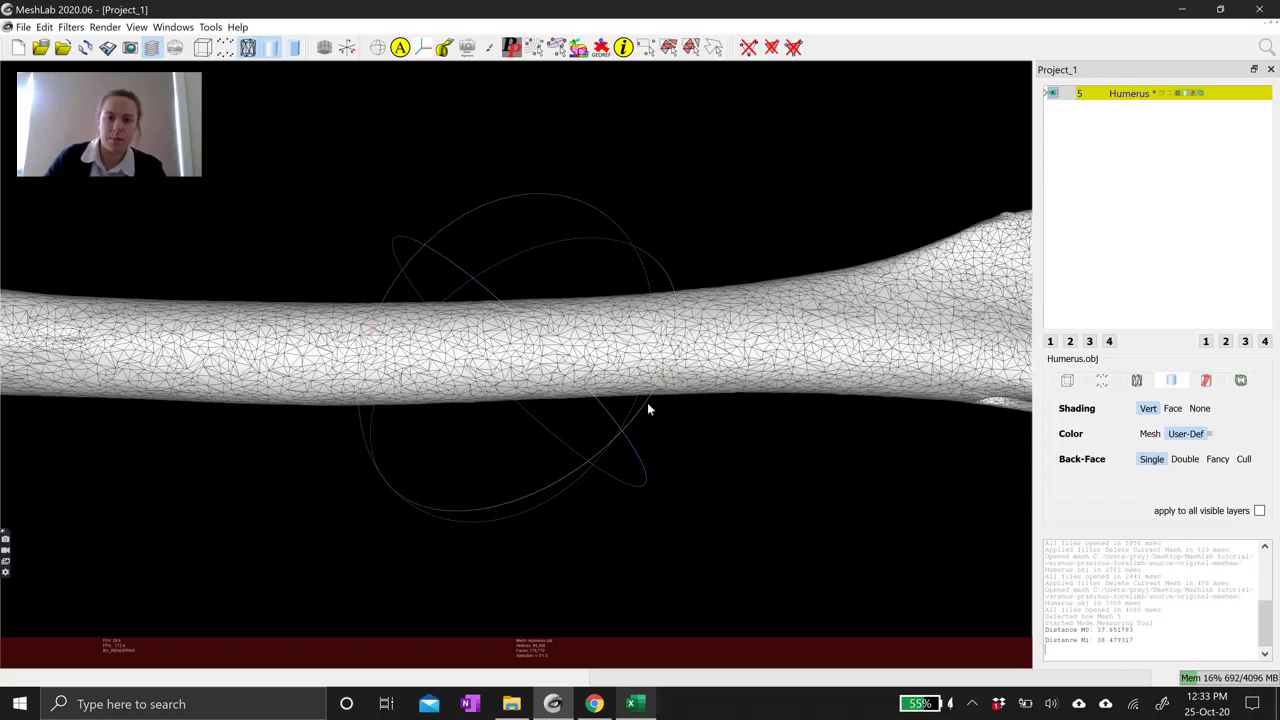
drag(661, 330, 705, 358)
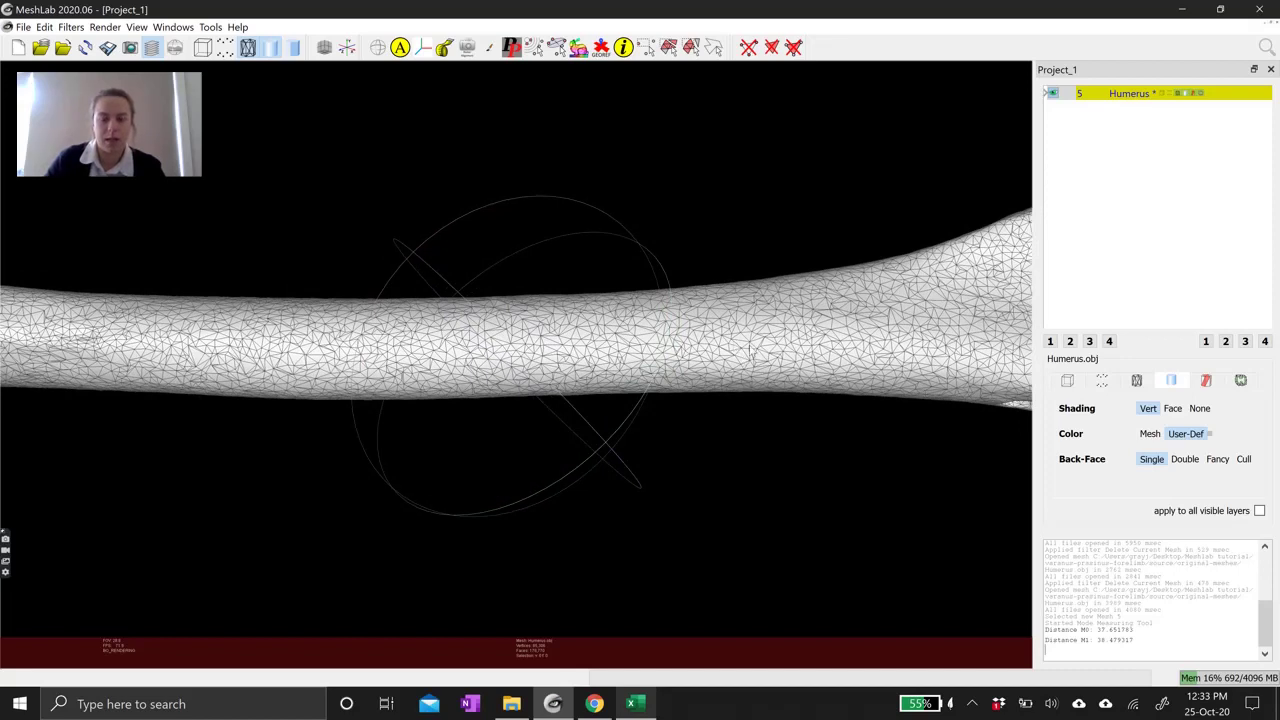
Simplify the humerus mesh with Quadric Edge Collapse Decimation to a target of 89385 faces, keeping the other default settings.
click(68, 27)
click(68, 27)
click(44, 27)
mouse_move(63, 31)
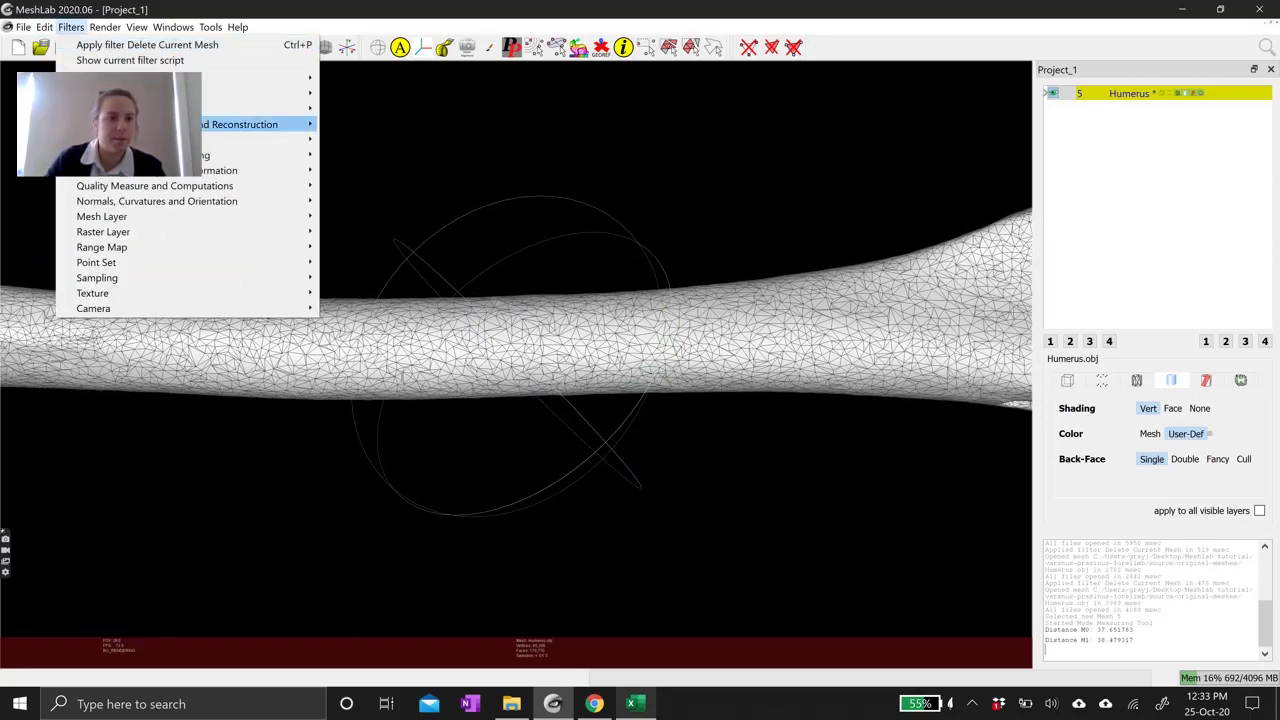
mouse_move(204, 127)
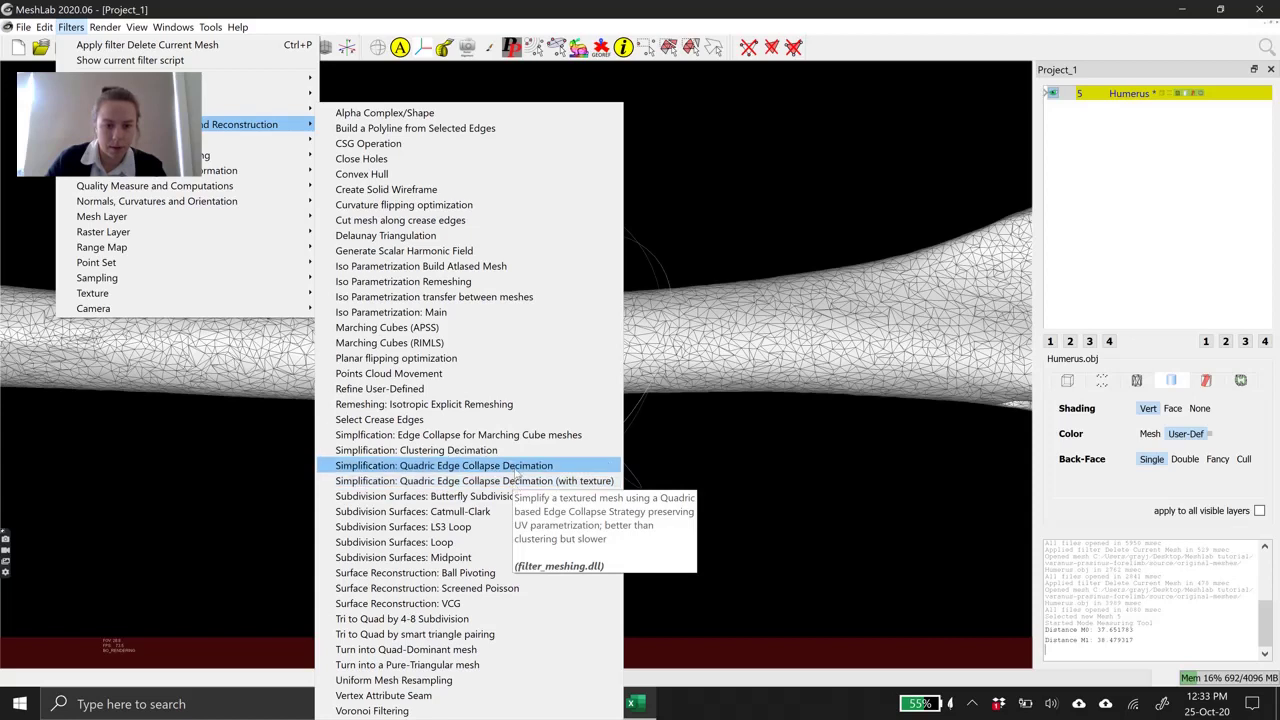
click(438, 466)
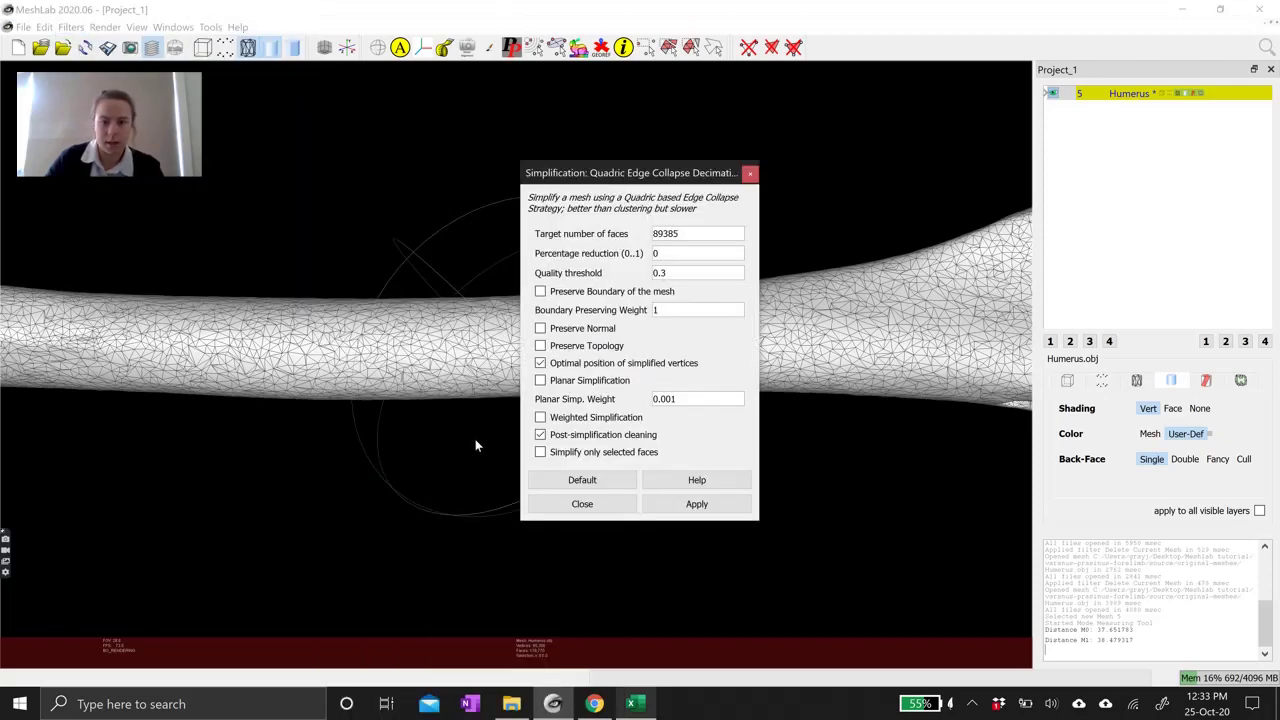
drag(628, 180, 711, 129)
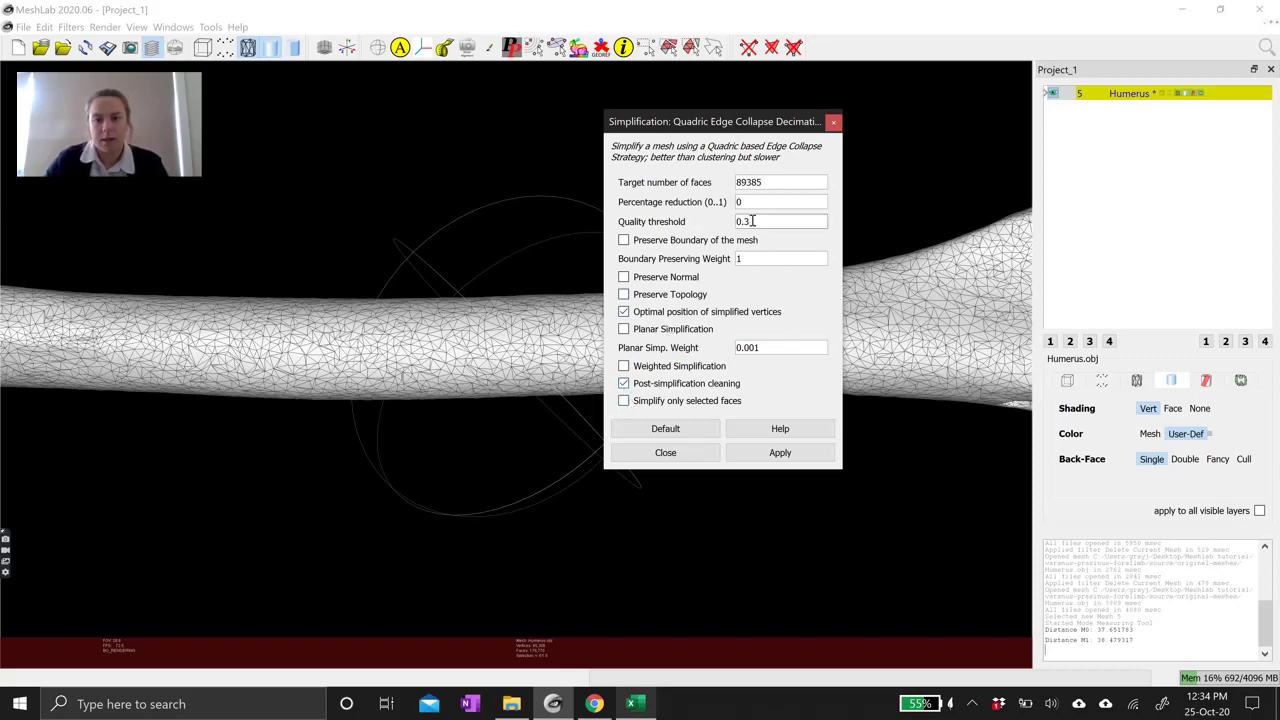
drag(760, 121, 760, 161)
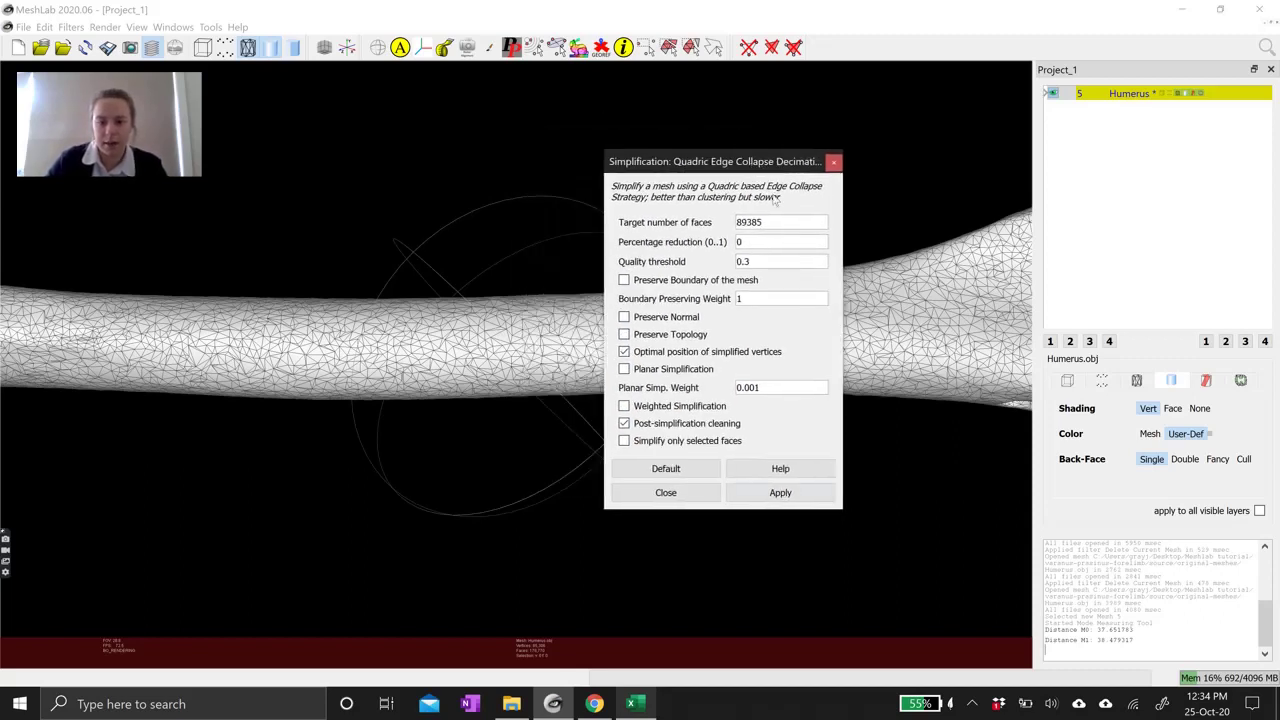
click(781, 493)
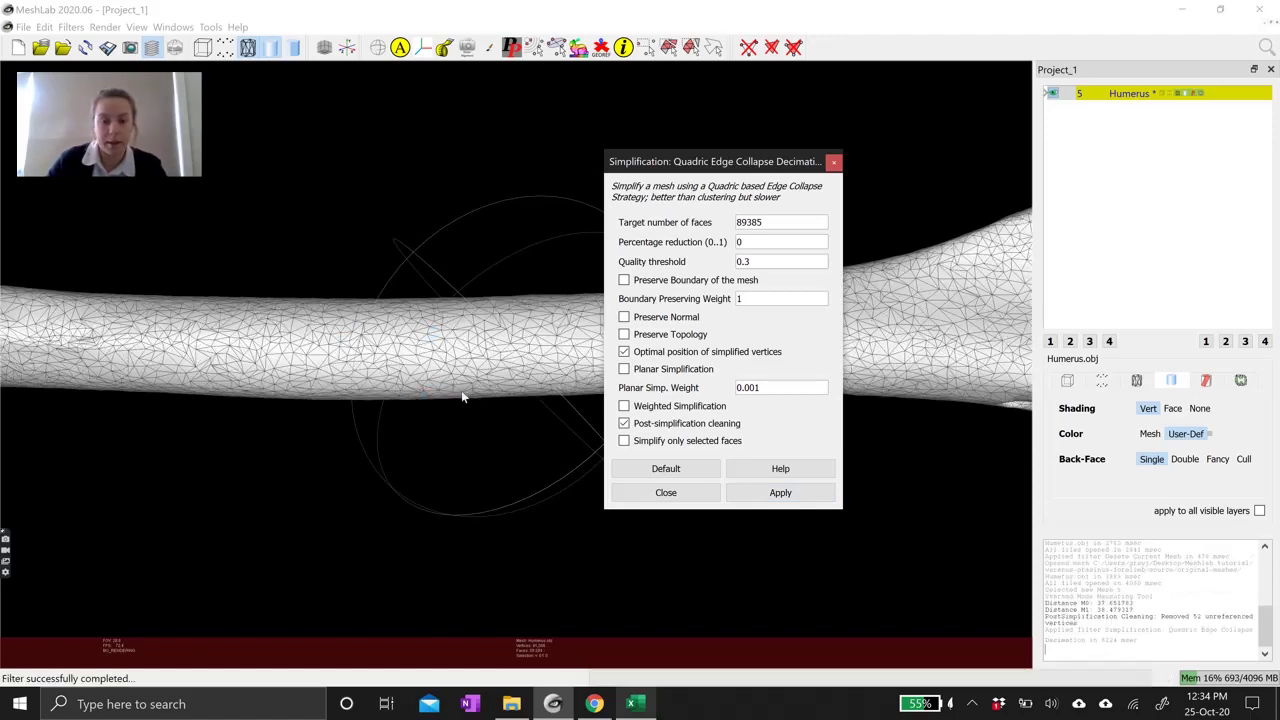
Examine the decimated humerus's triangles and face count from several sides, closing the simplification settings along the way.
drag(466, 249, 500, 392)
scroll(500, 392, up, 2)
scroll(500, 398, down, 4)
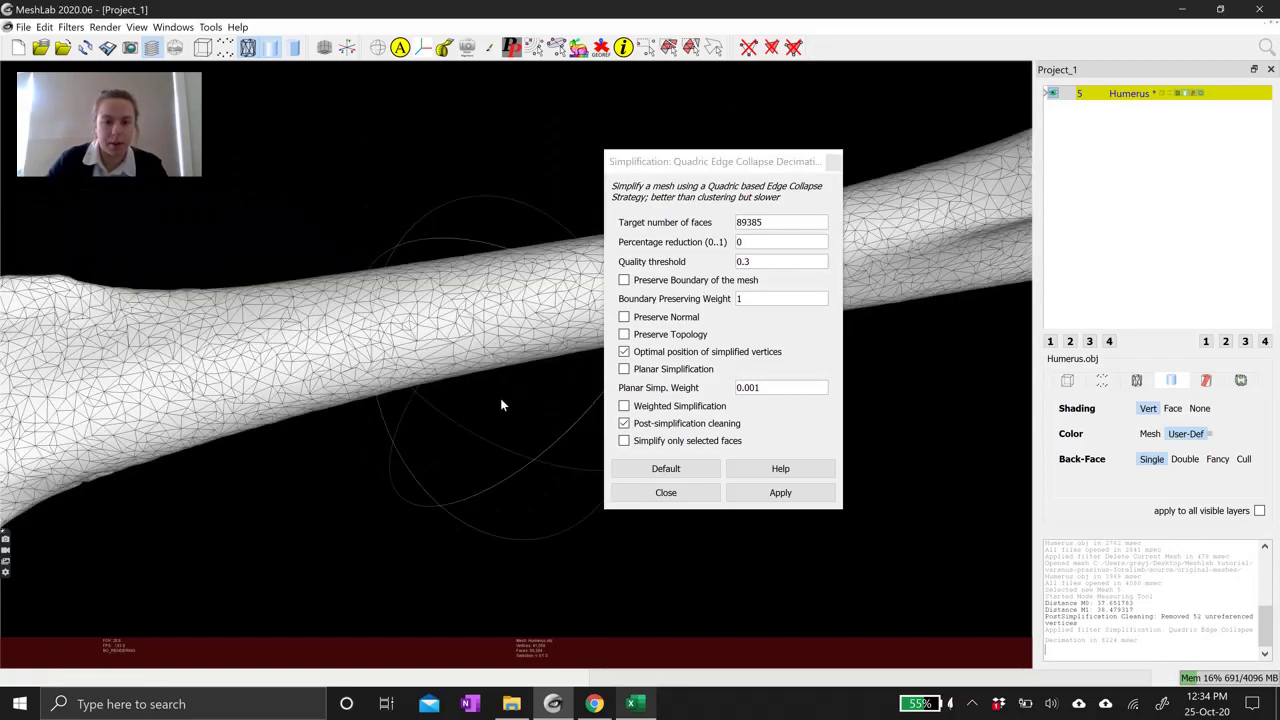
scroll(503, 422, down, 3)
drag(515, 440, 416, 398)
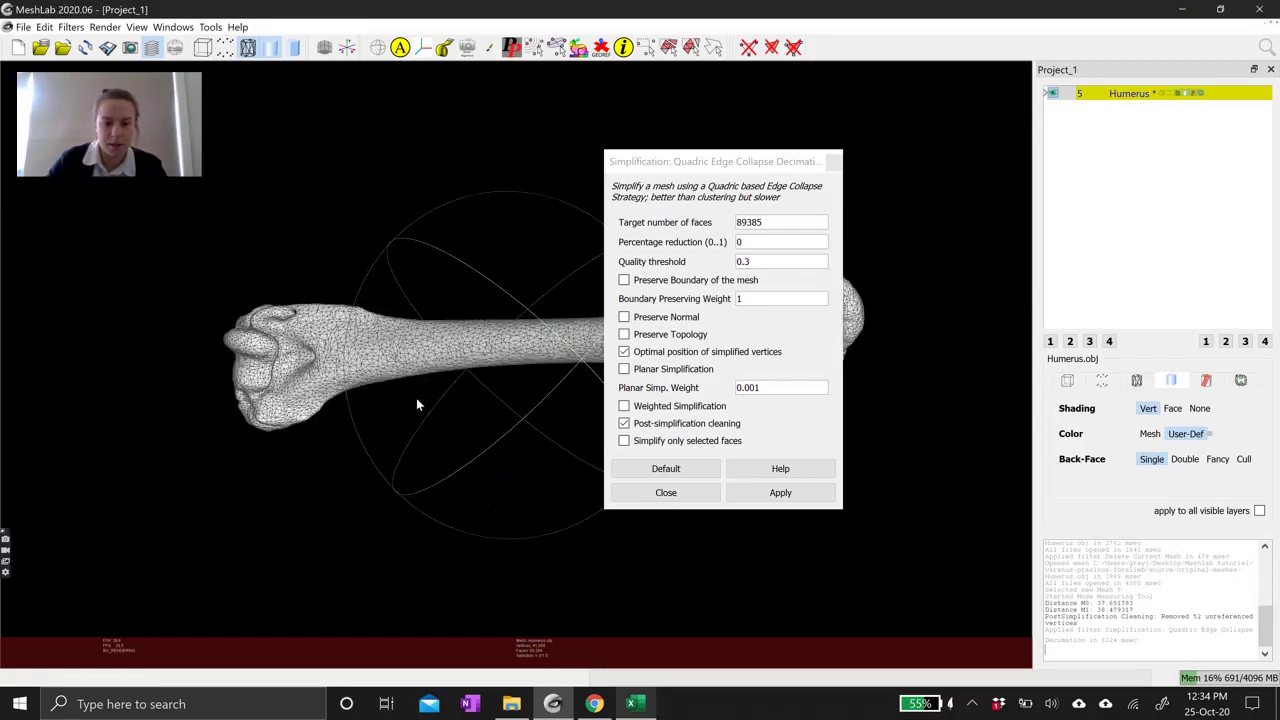
click(834, 162)
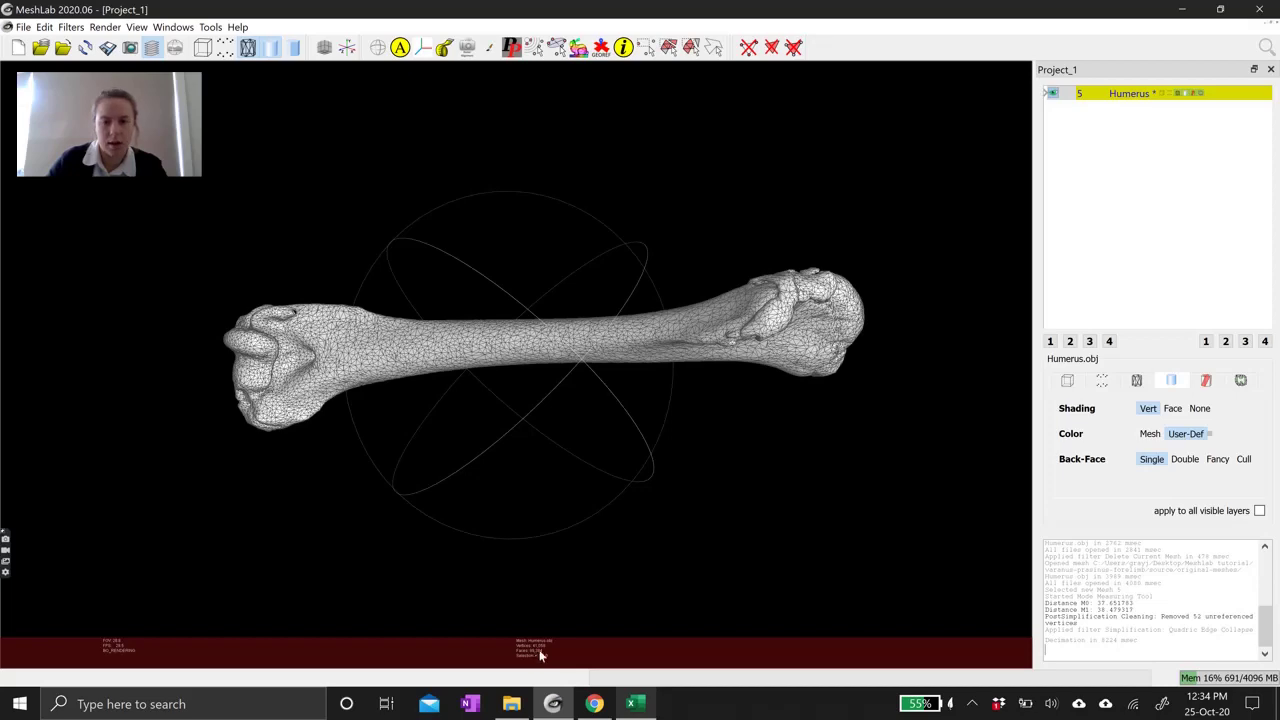
drag(543, 371, 557, 391)
scroll(554, 375, down, 3)
scroll(554, 375, up, 5)
drag(480, 294, 550, 439)
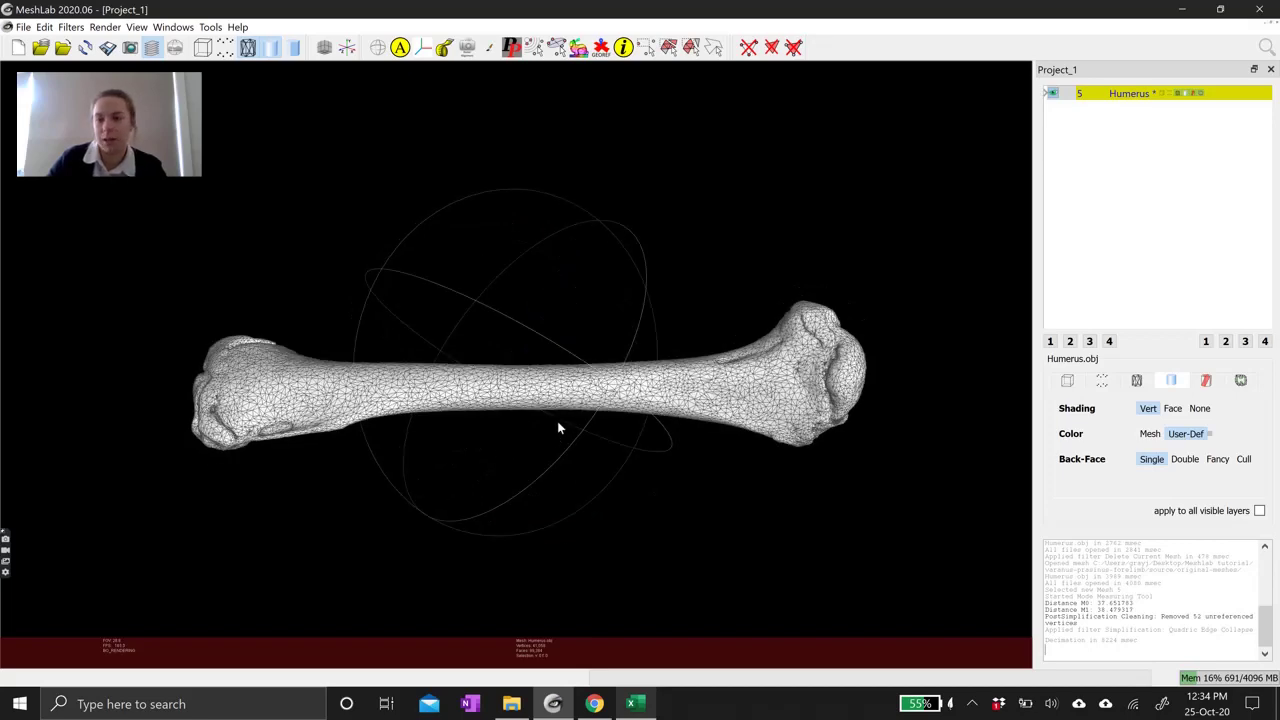
scroll(555, 417, down, 2)
scroll(555, 417, up, 4)
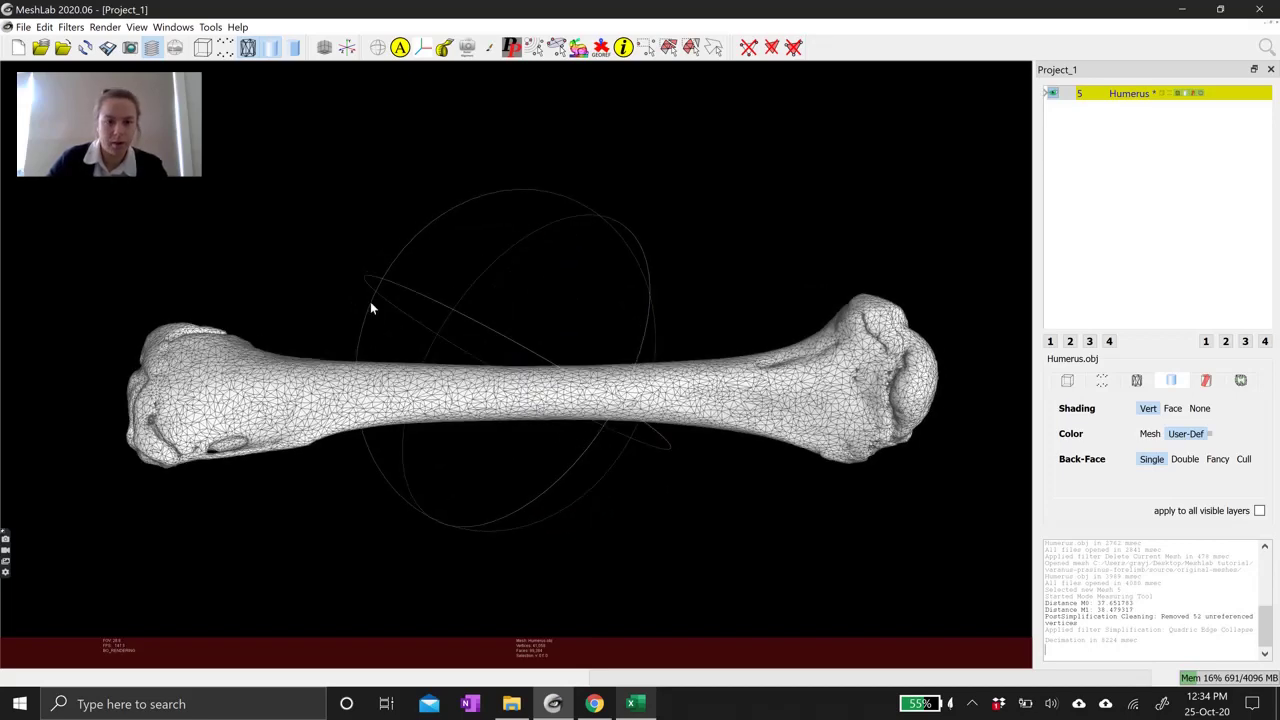
drag(550, 439, 560, 430)
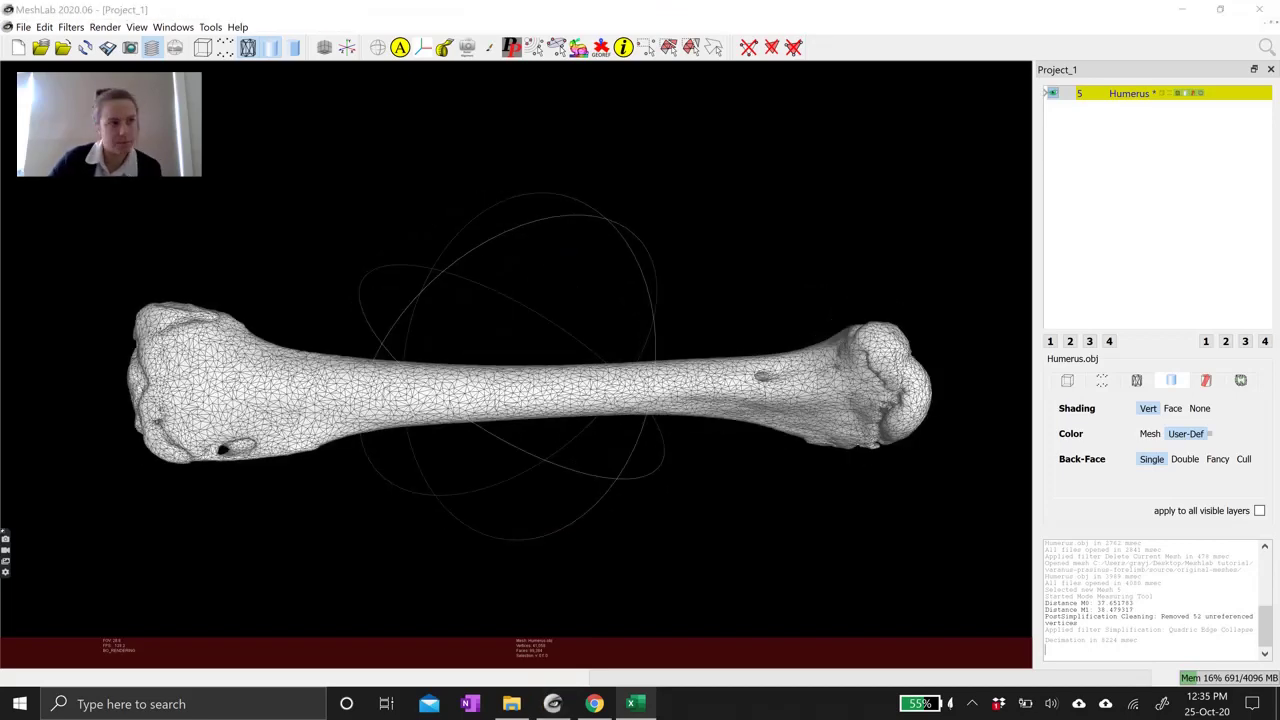
drag(549, 291, 584, 290)
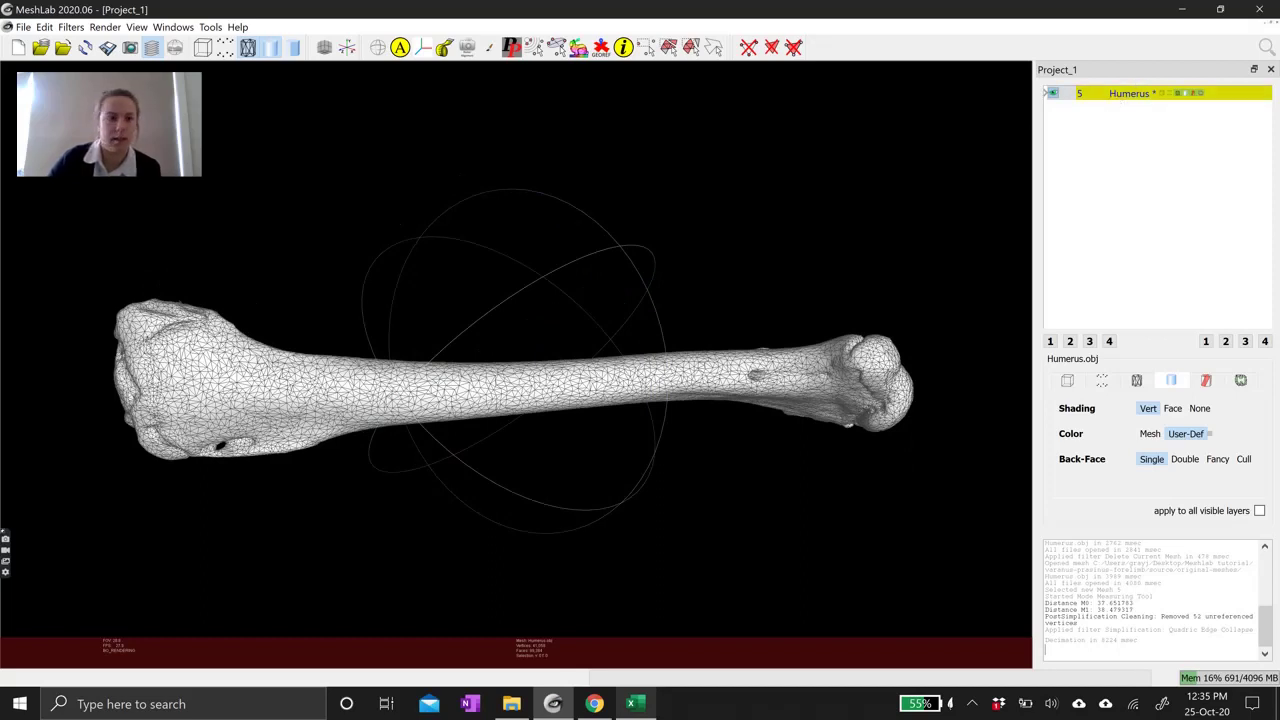
Start exporting the decimated humerus mesh and choose Alias Wavefront Object (*.obj) as the file format.
click(27, 28)
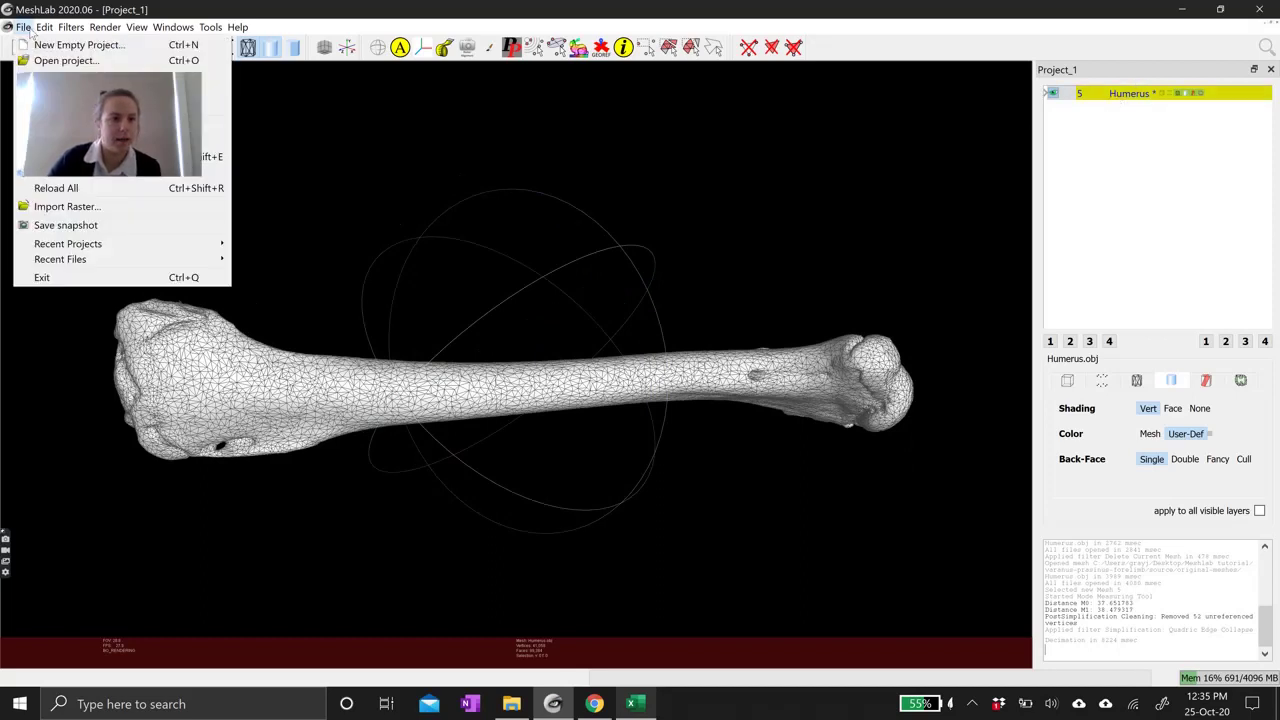
click(120, 140)
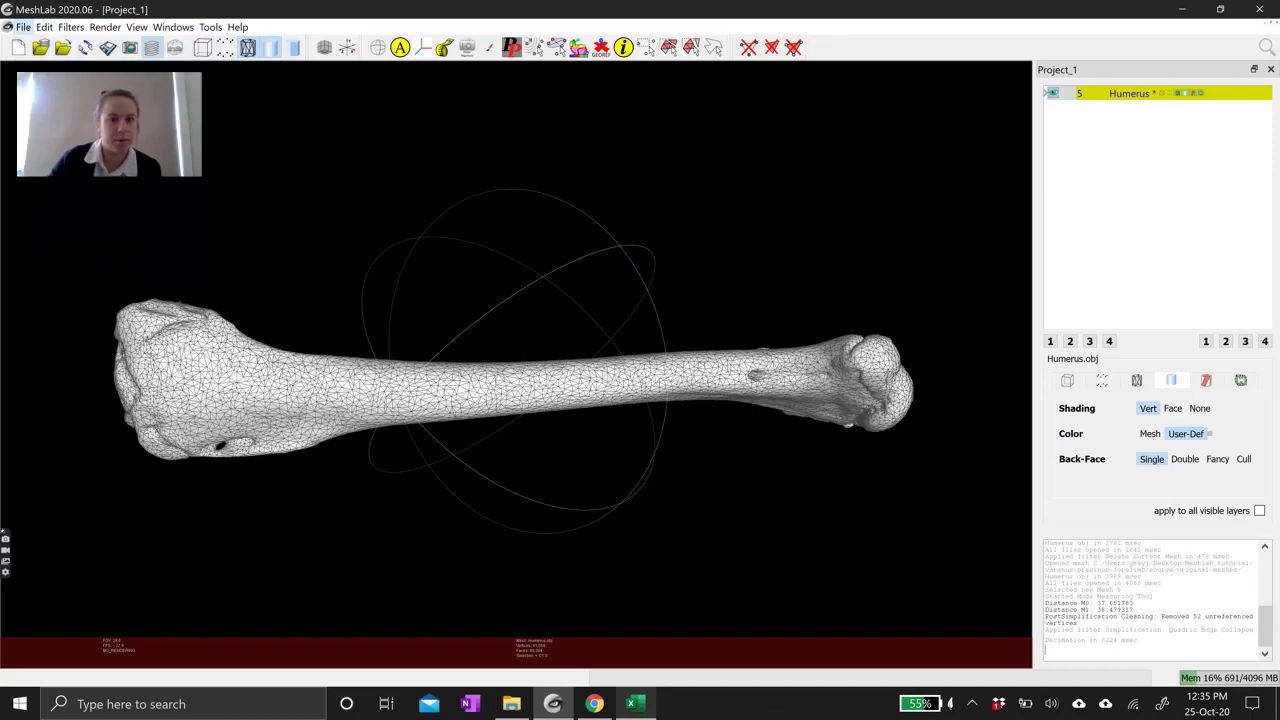
drag(616, 262, 616, 186)
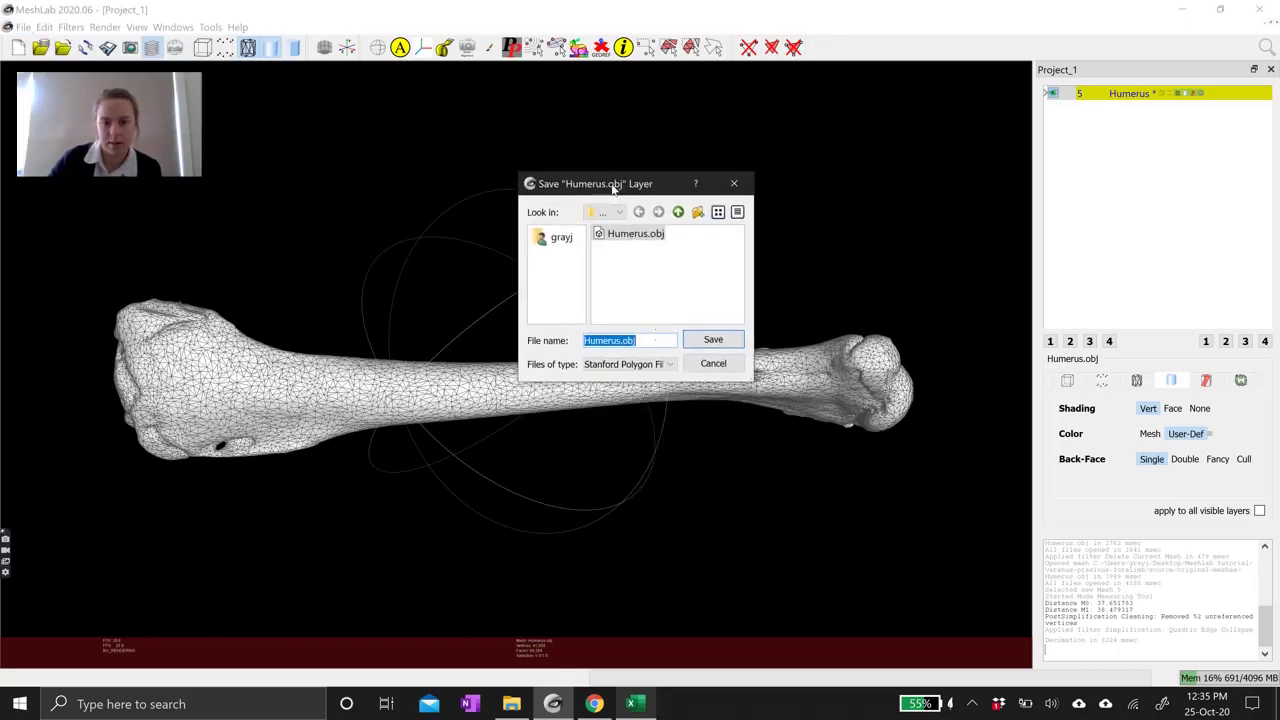
drag(752, 276, 950, 276)
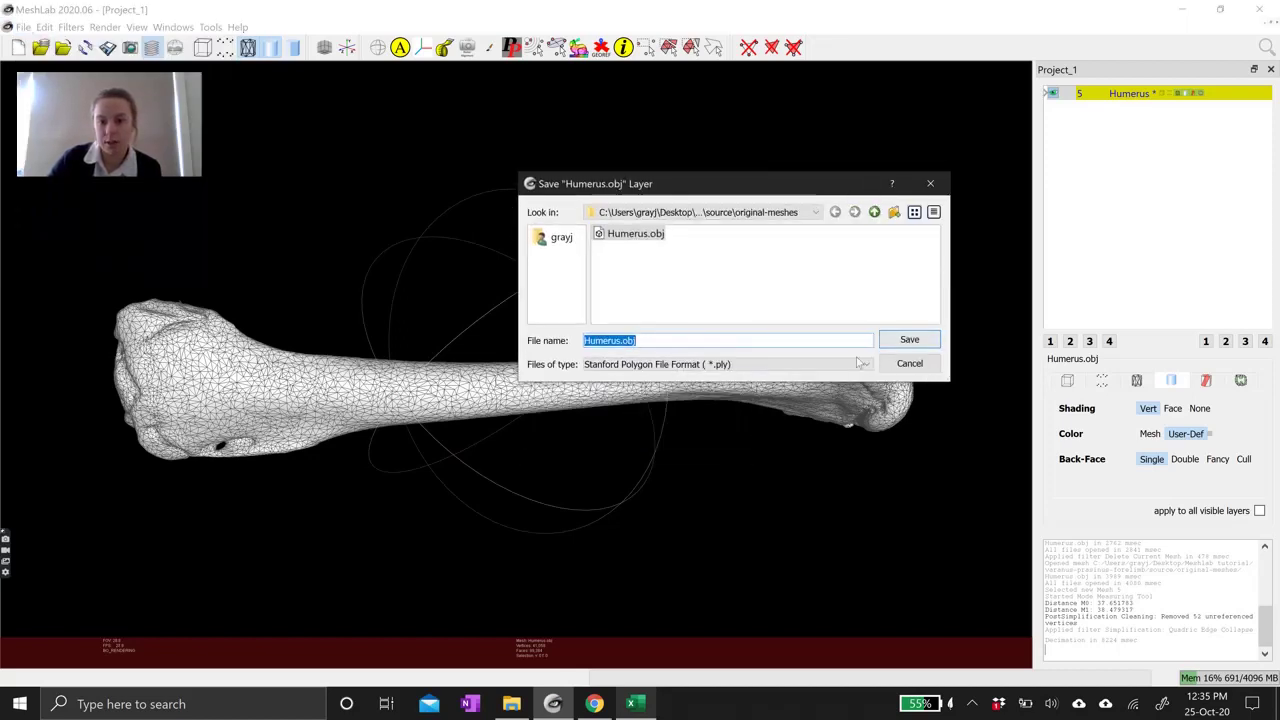
click(785, 366)
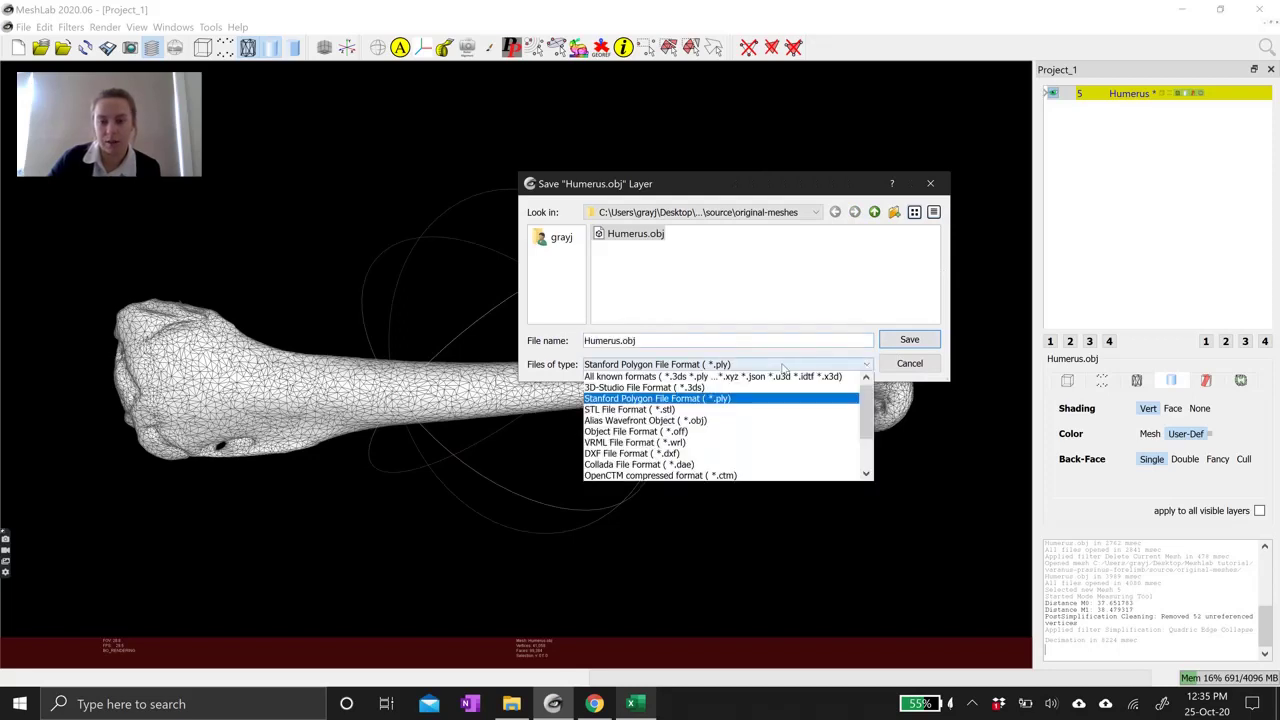
click(703, 421)
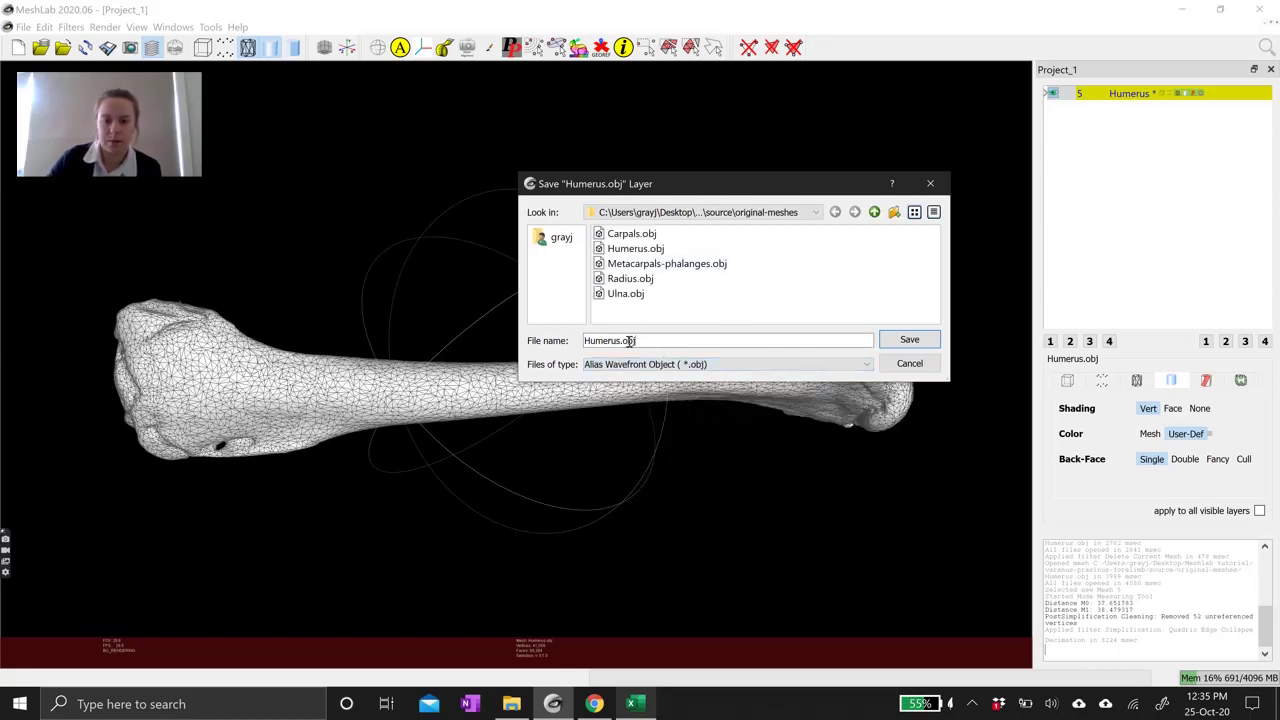
Name the exported file Humerus-dec-89kf.obj and save it in the original-meshes folder with vertex normals included.
click(675, 338)
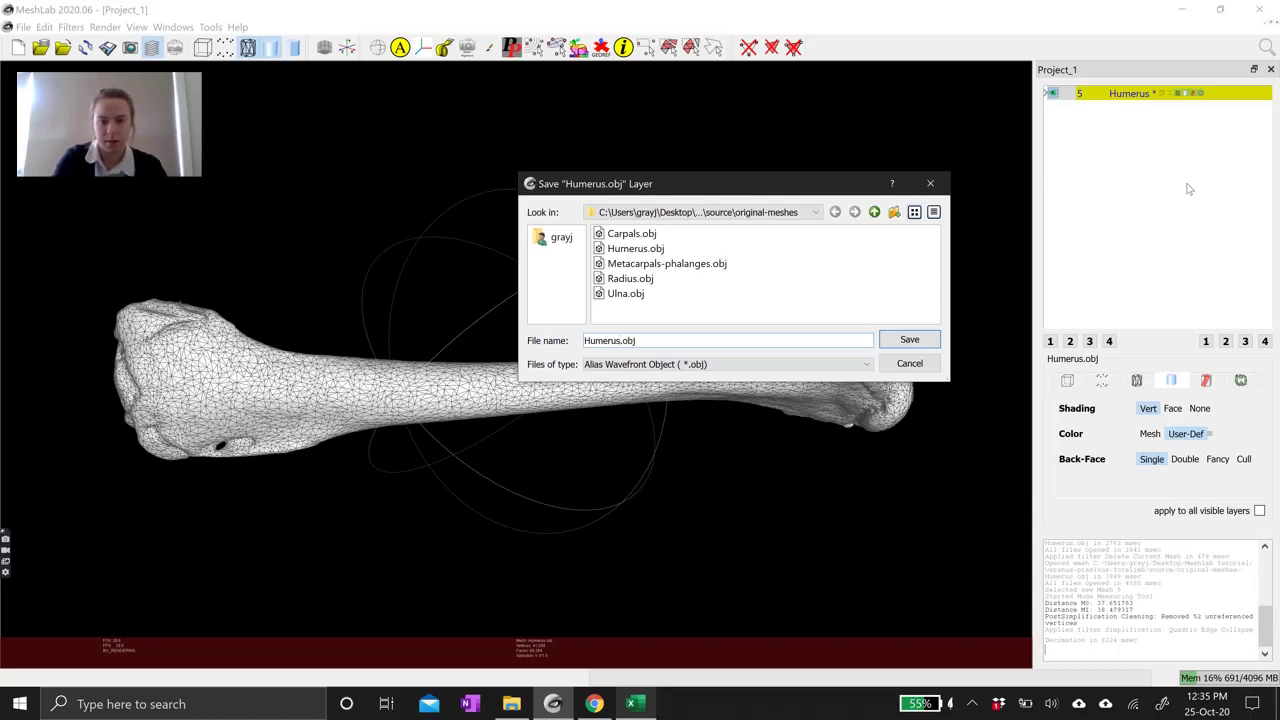
text(-dec)
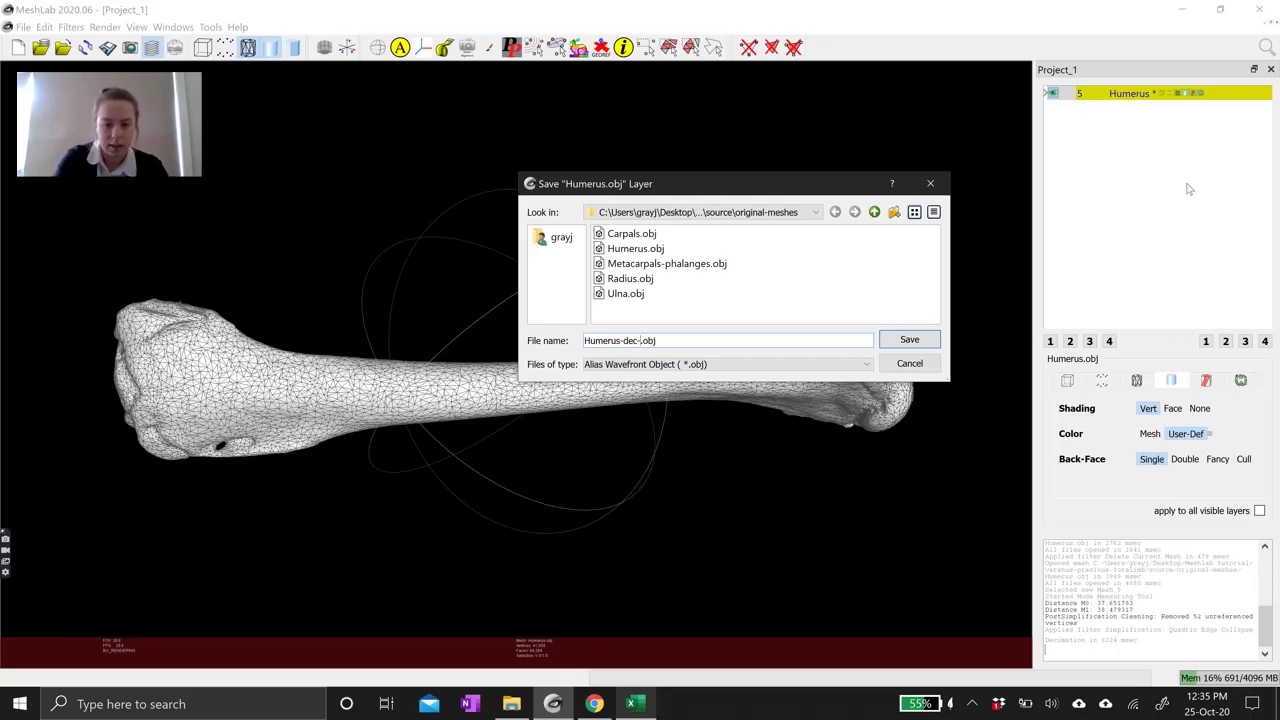
text(-89)
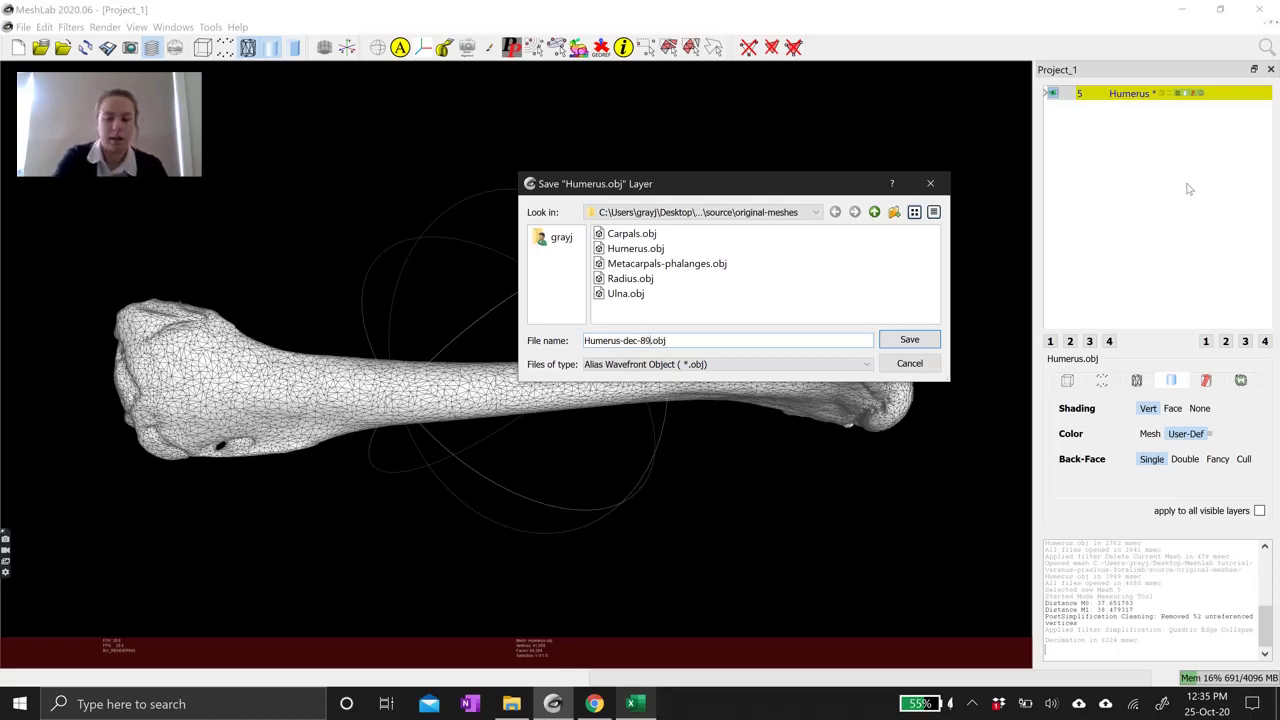
text(kf)
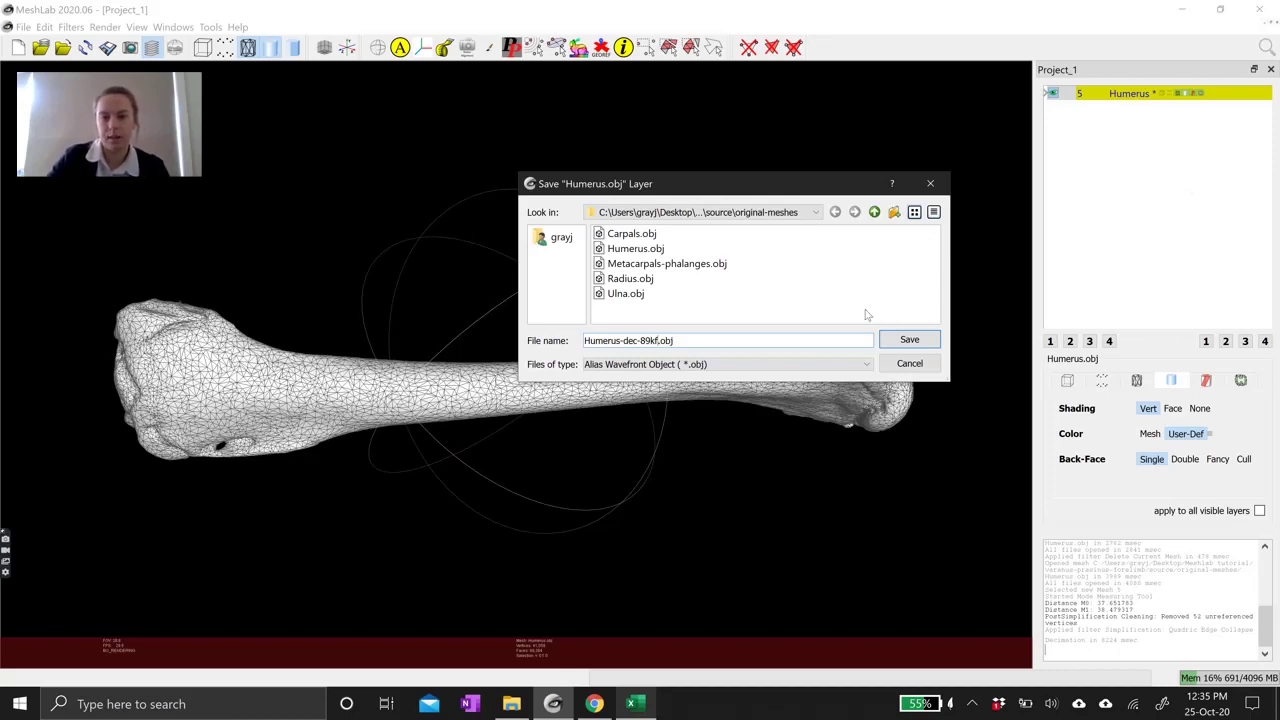
click(909, 340)
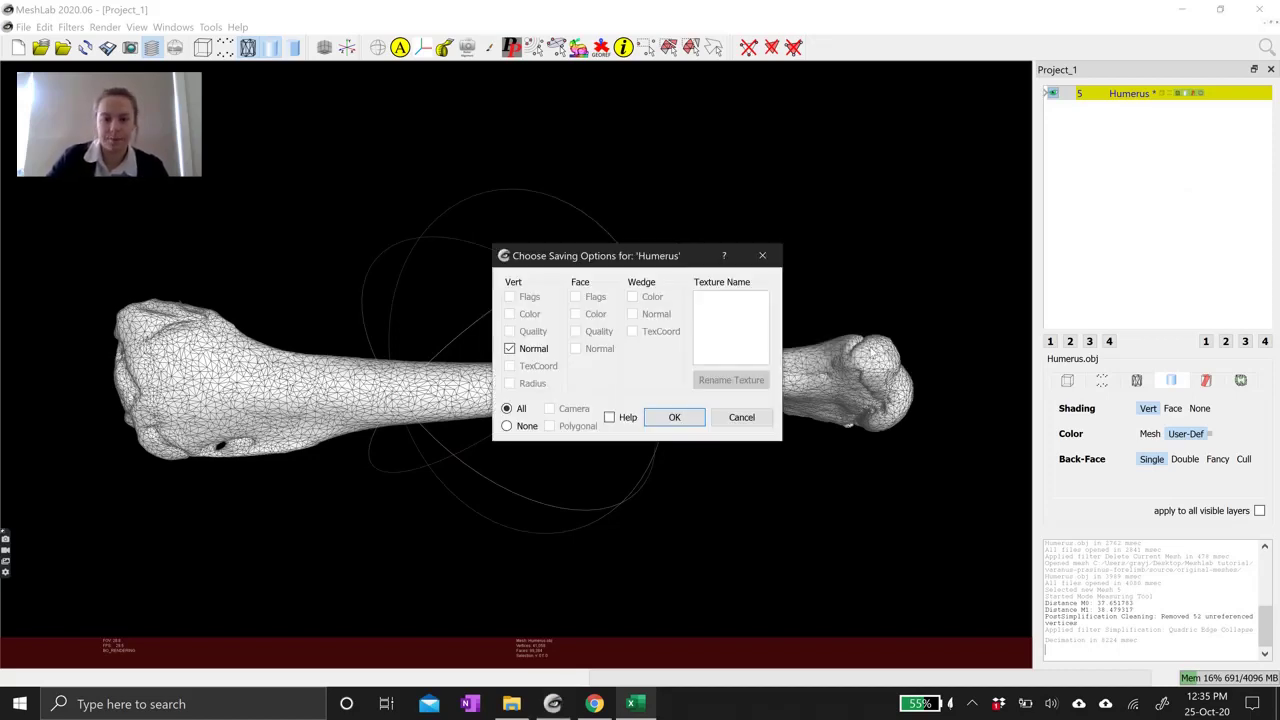
drag(650, 258, 645, 188)
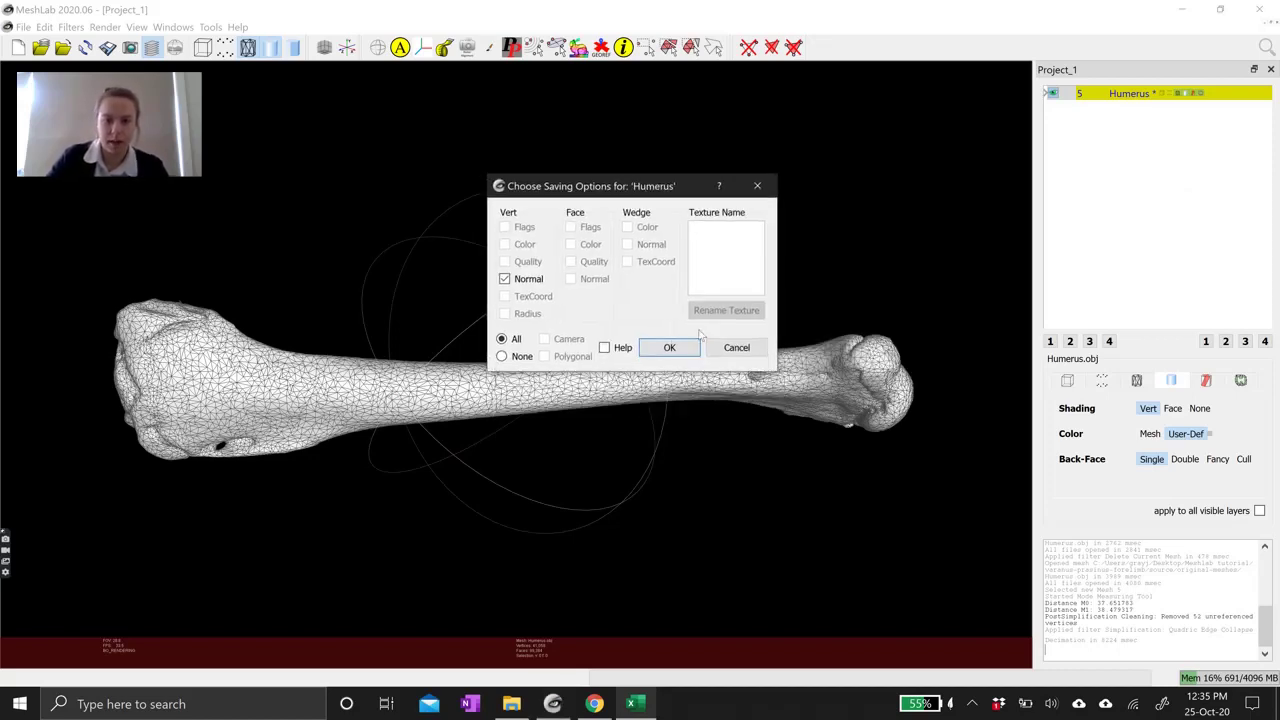
click(669, 350)
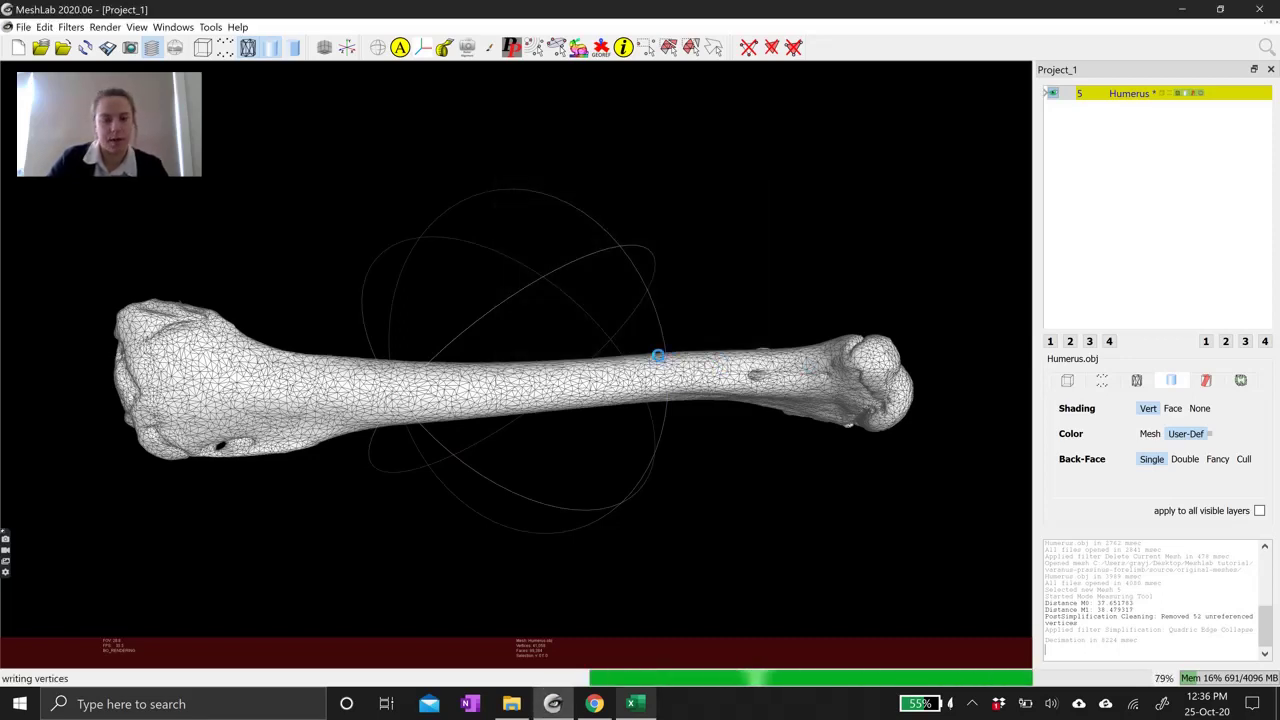
Search the available filters for "simpl" and dismiss the search without running a filter.
drag(540, 396, 666, 352)
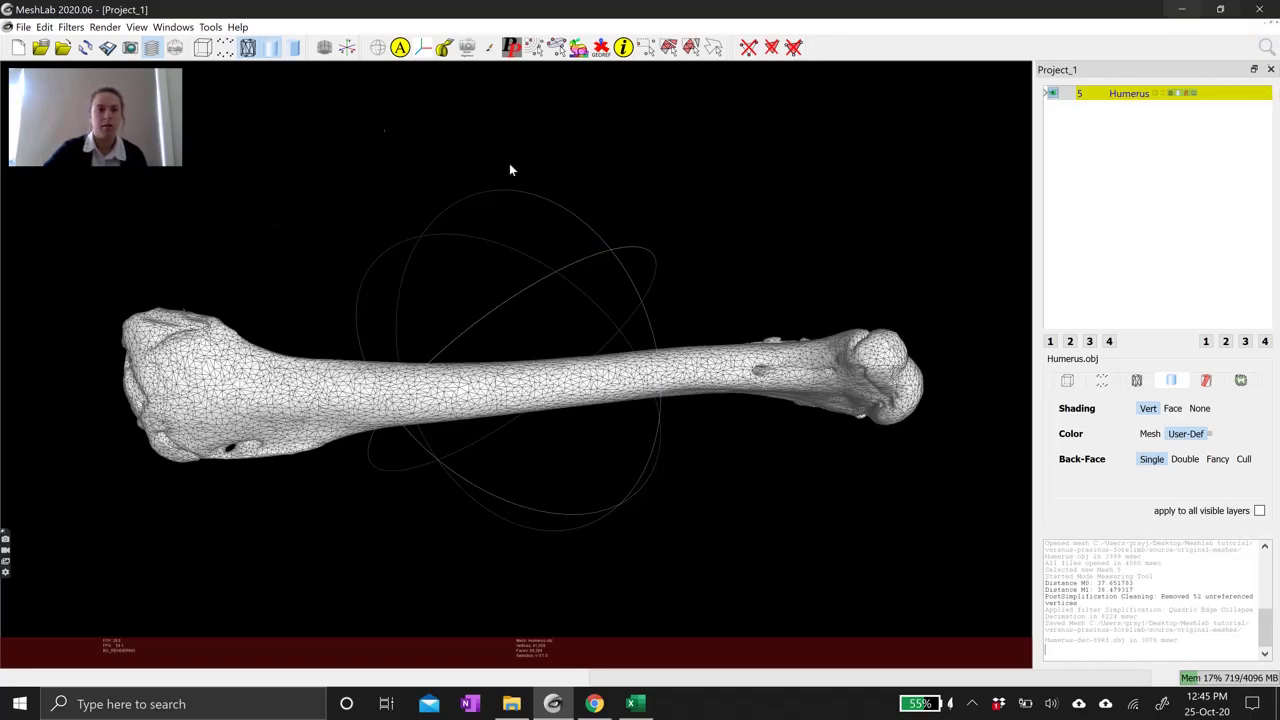
click(70, 27)
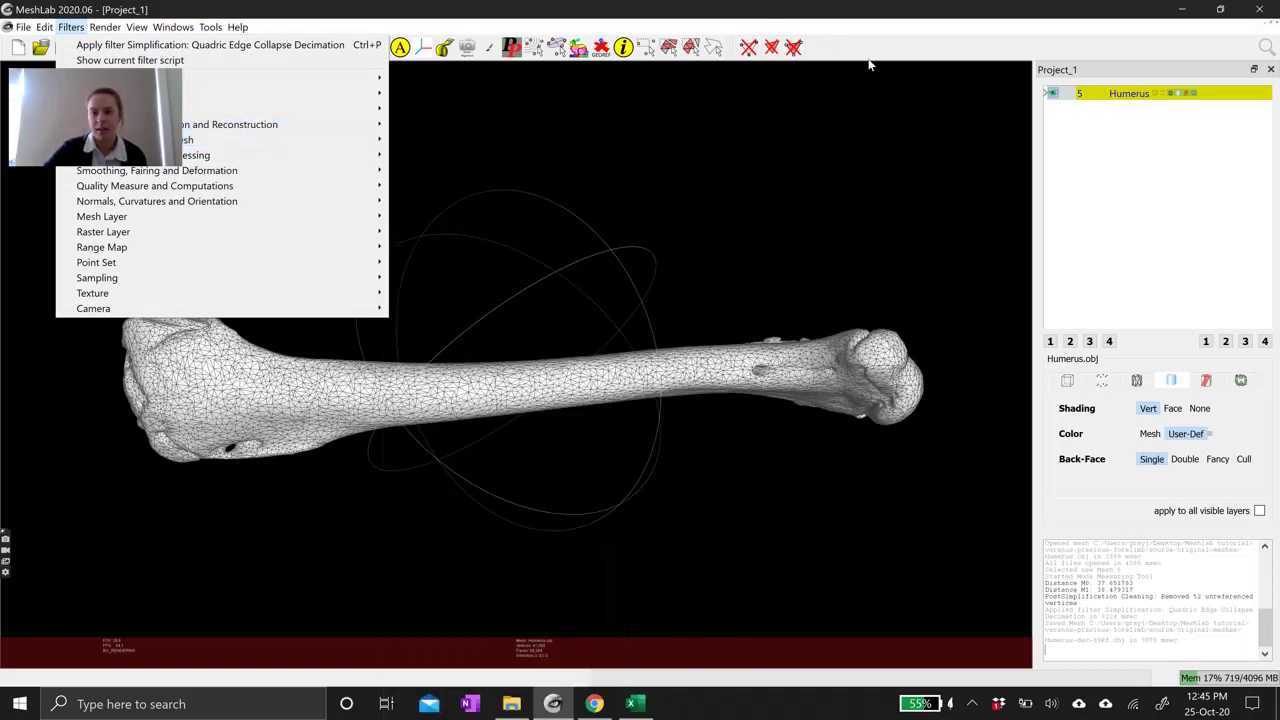
click(1263, 48)
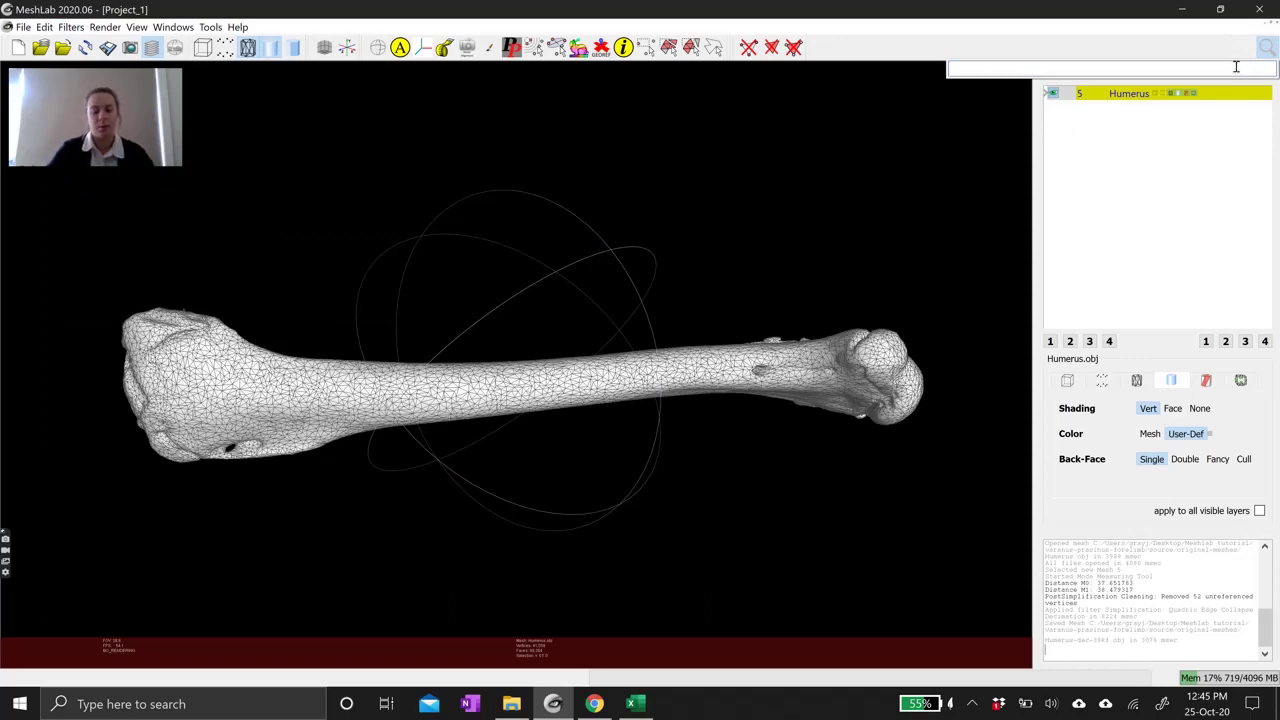
text(simpl)
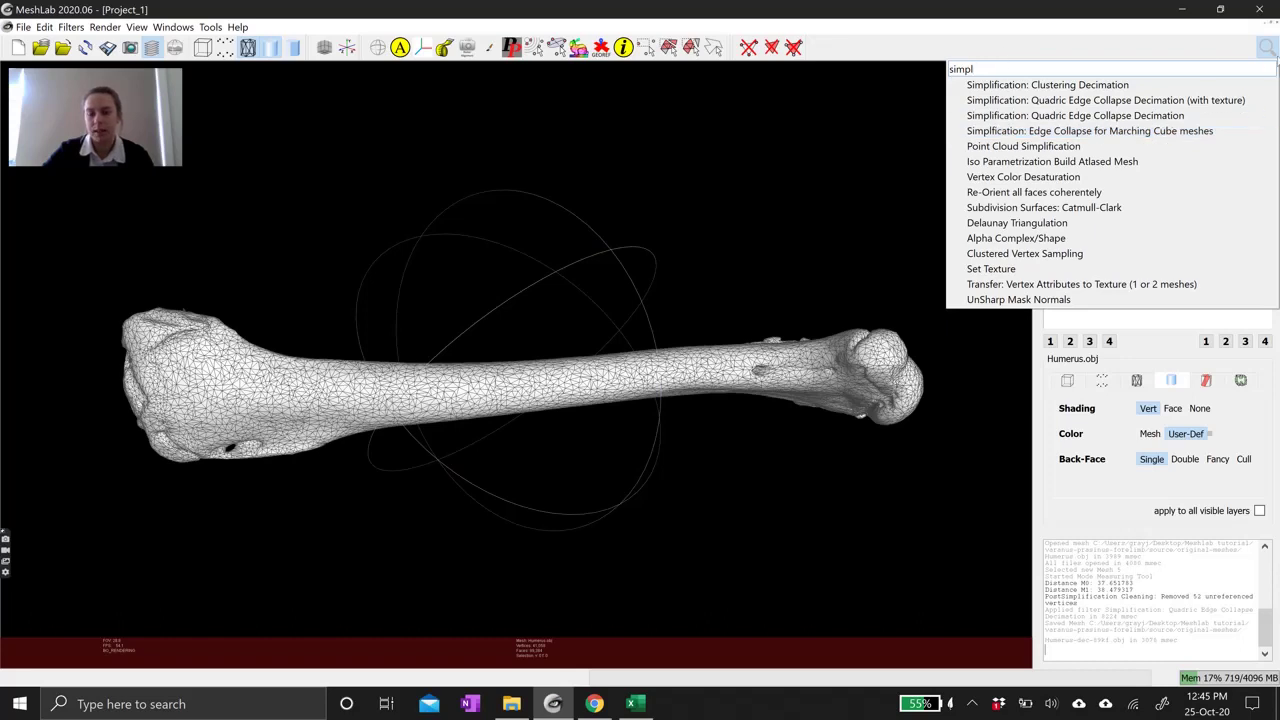
key(Escape)
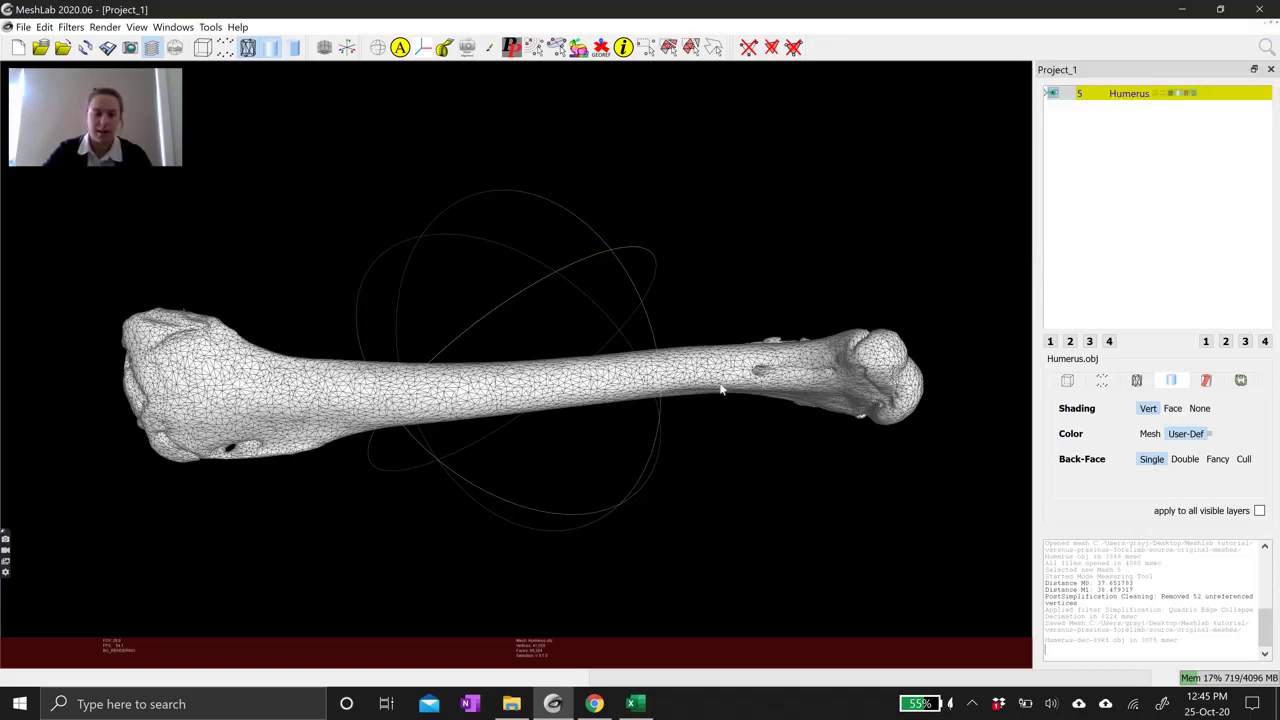
Delete the decimated Humerus mesh layer from the project.
drag(431, 360, 560, 305)
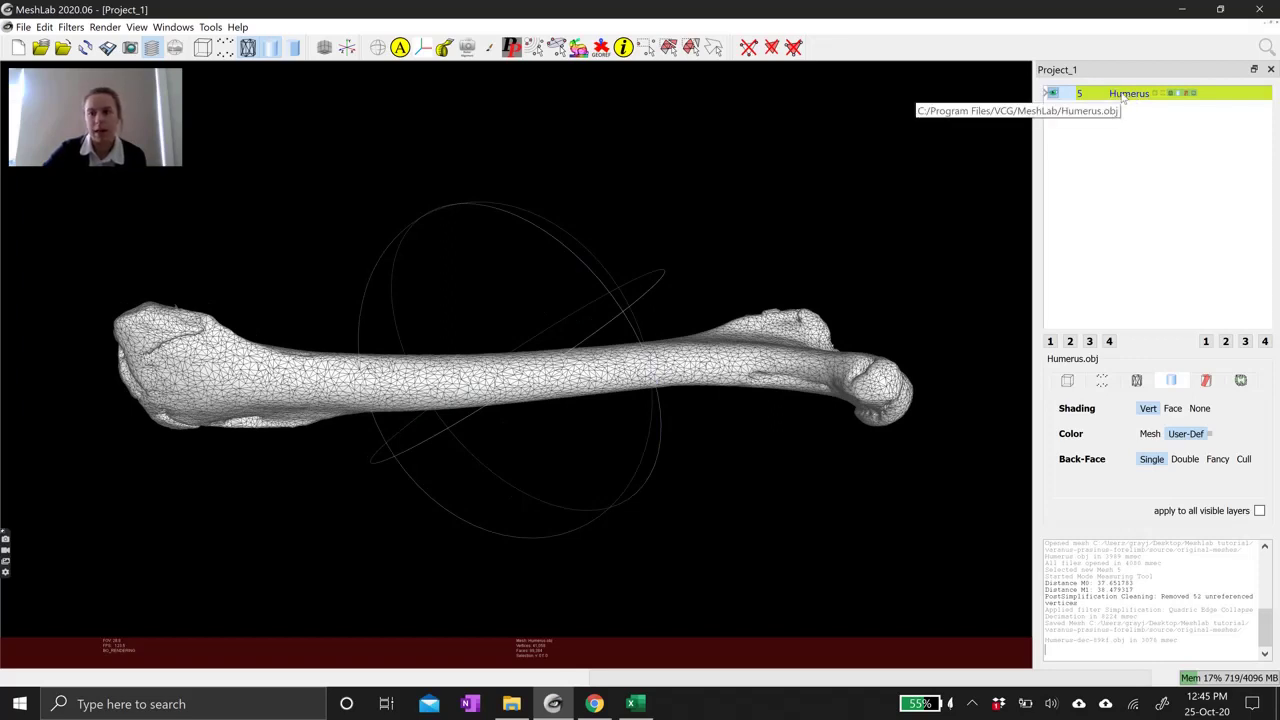
right_click(1124, 95)
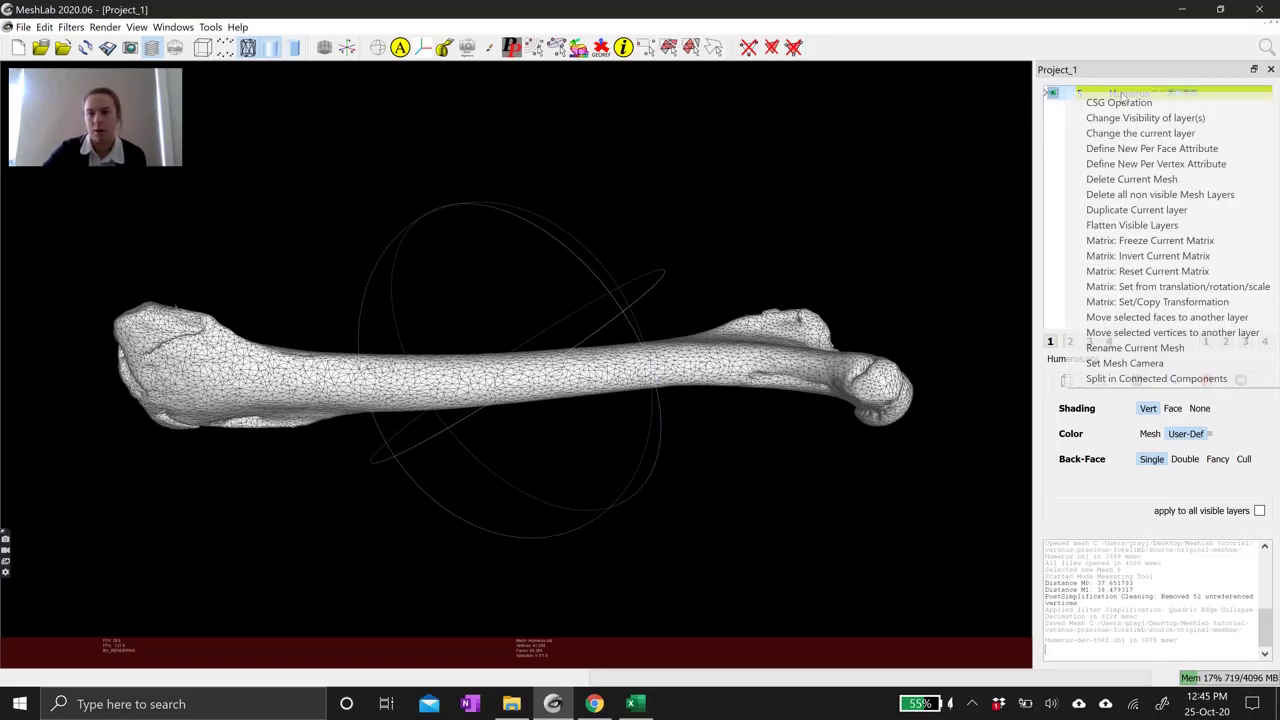
click(1155, 180)
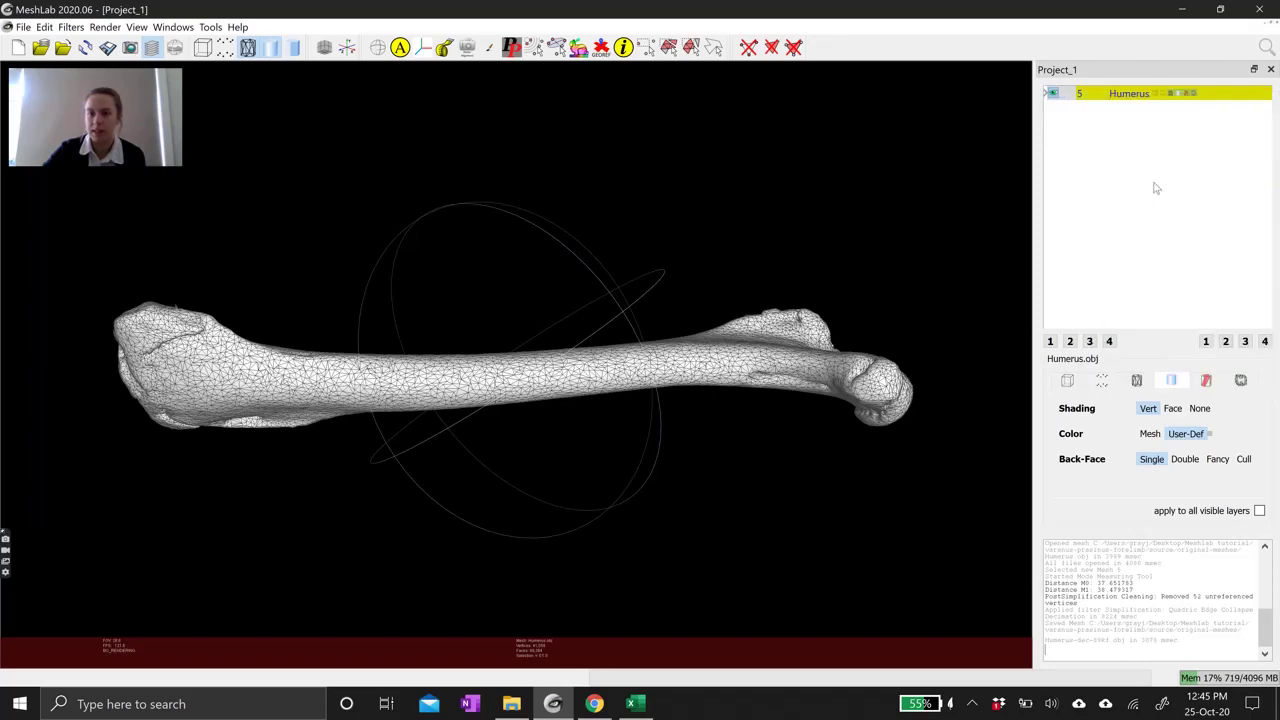
Import the Carpals, Humerus, Metacarpals-phalanges, Radius and Ulna meshes together from the original-meshes folder.
click(62, 48)
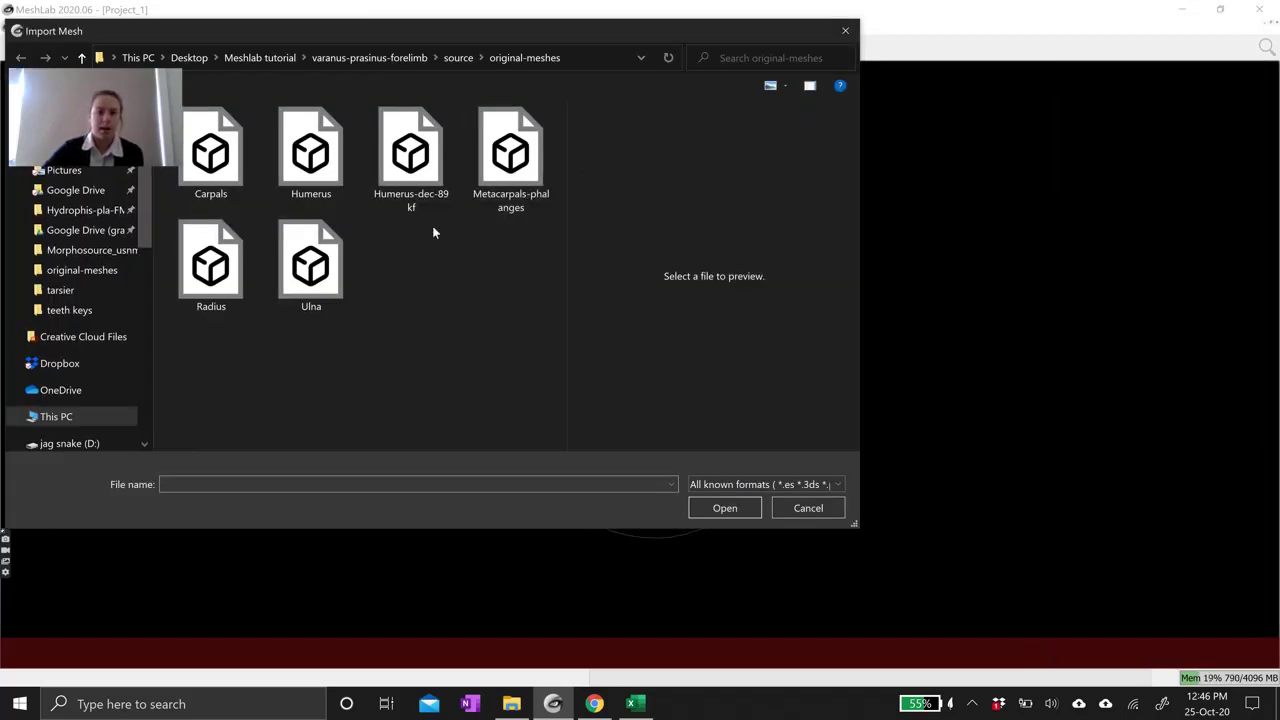
click(507, 175)
ctrl+click(325, 295)
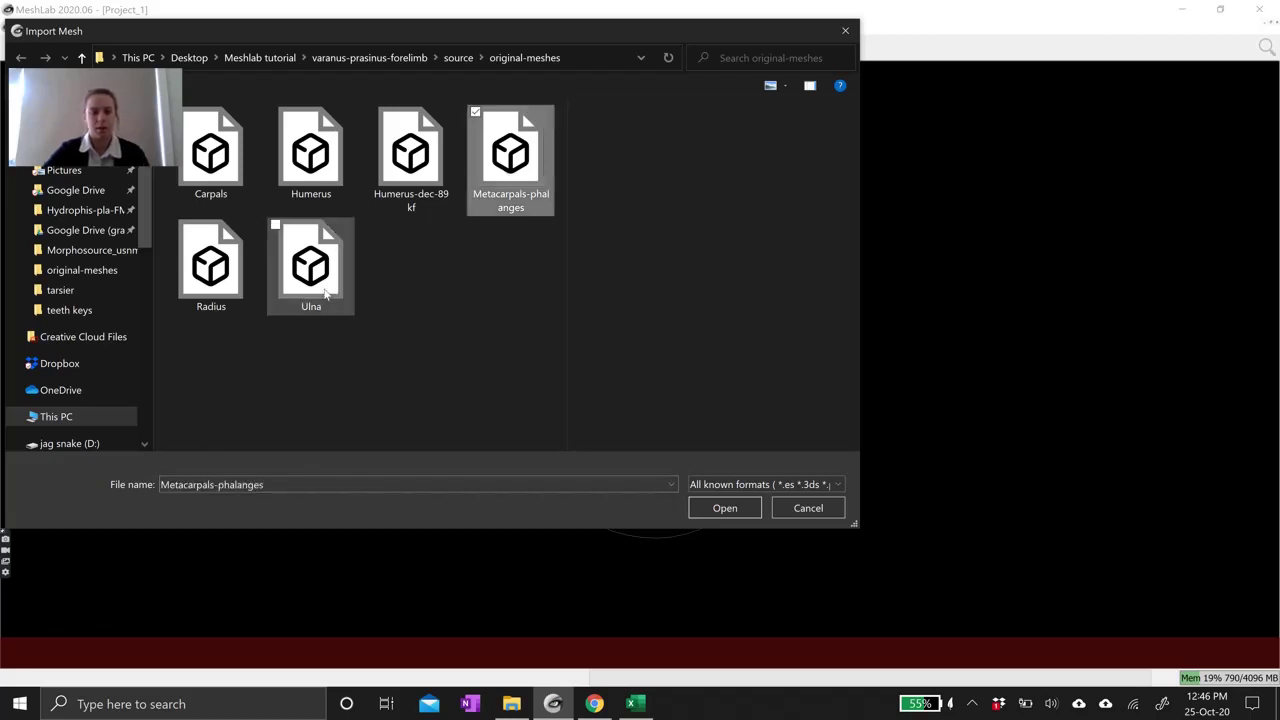
ctrl+click(295, 170)
ctrl+click(215, 170)
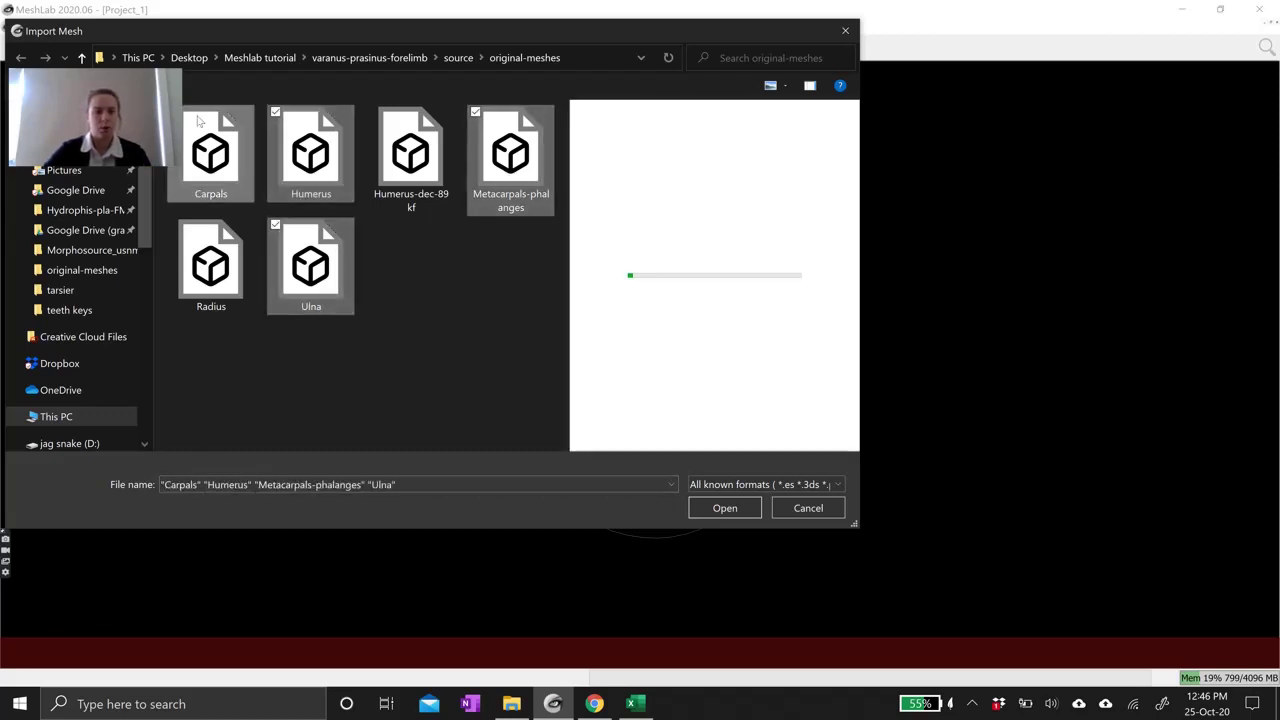
ctrl+click(212, 255)
click(749, 513)
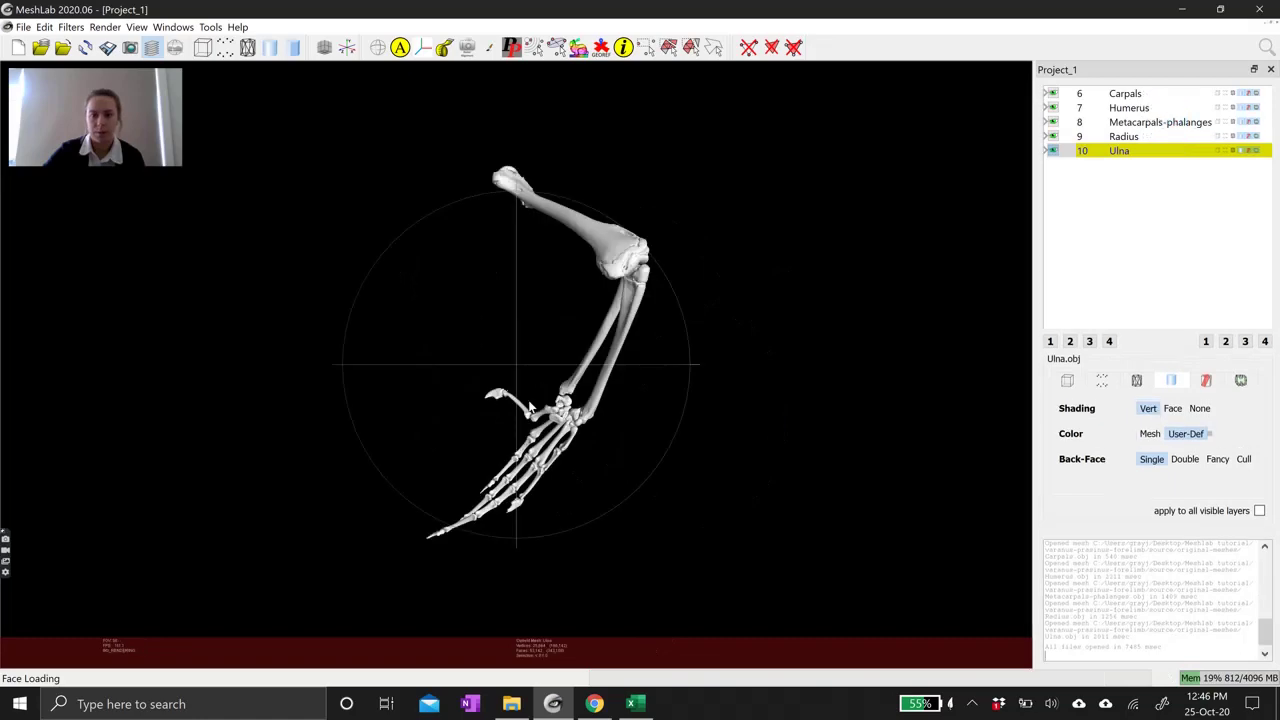
Examine the imported forelimb bones from several sides and distances.
drag(666, 329, 590, 428)
scroll(590, 430, up, 1)
scroll(589, 448, down, 3)
scroll(589, 448, up, 4)
drag(406, 436, 334, 299)
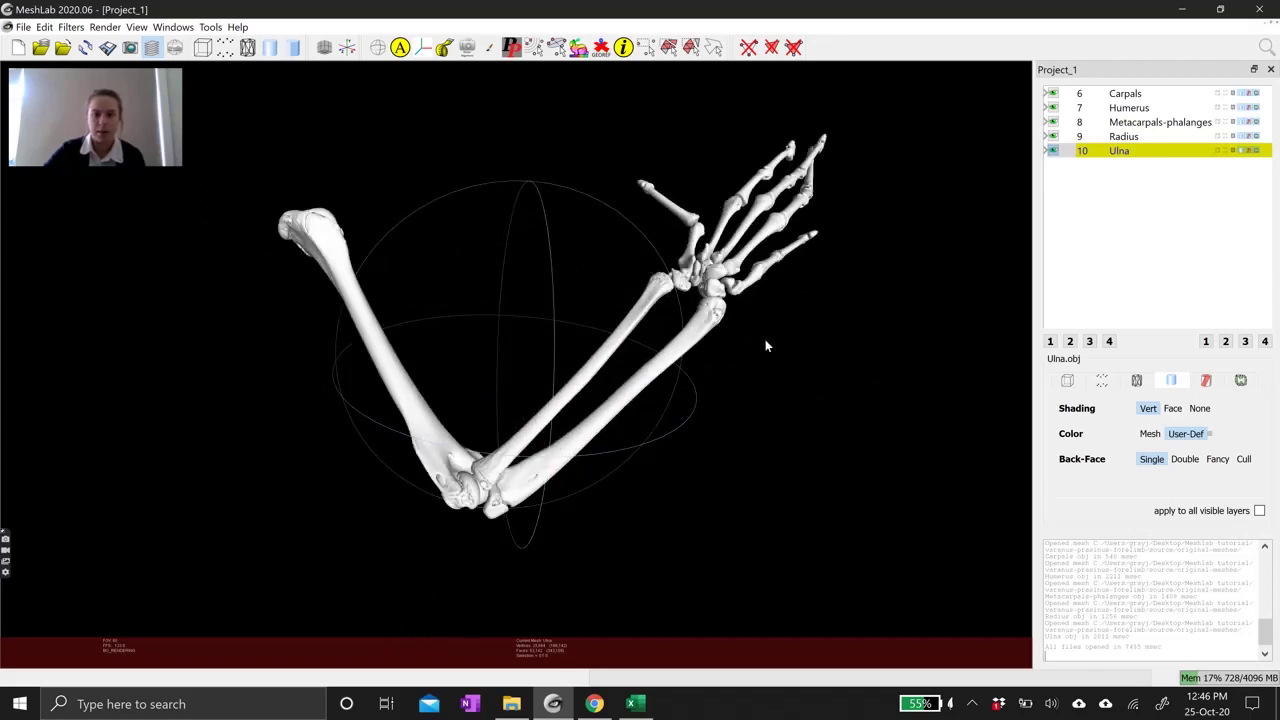
drag(800, 369, 712, 367)
drag(615, 396, 633, 602)
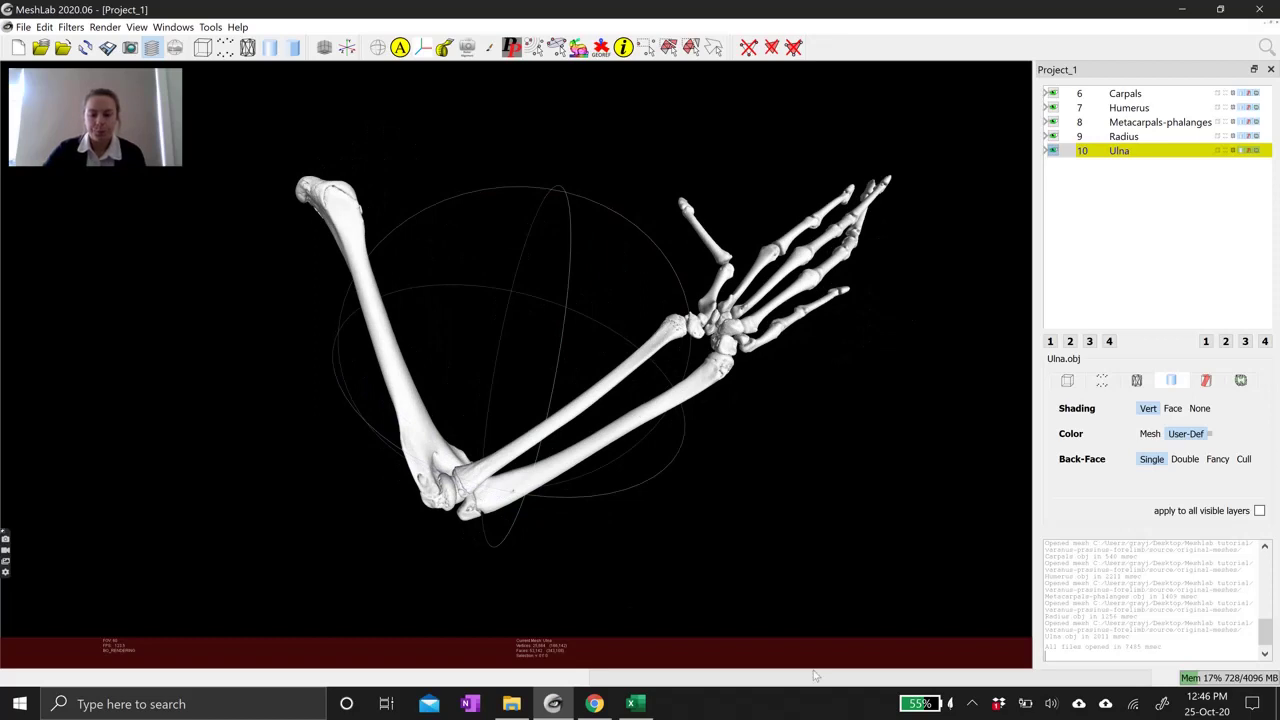
Make the Carpals, Humerus and Metacarpals-phalanges layers current in turn, and view the forelimb from another angle.
click(1158, 95)
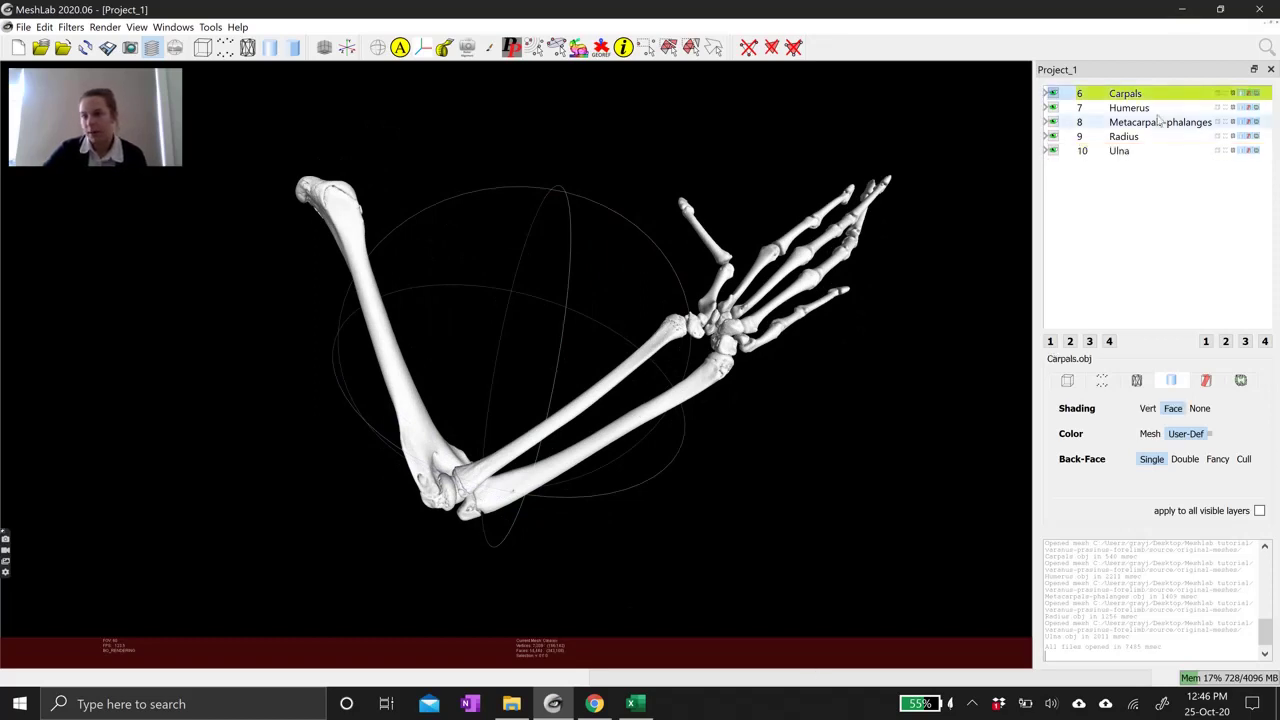
click(1140, 108)
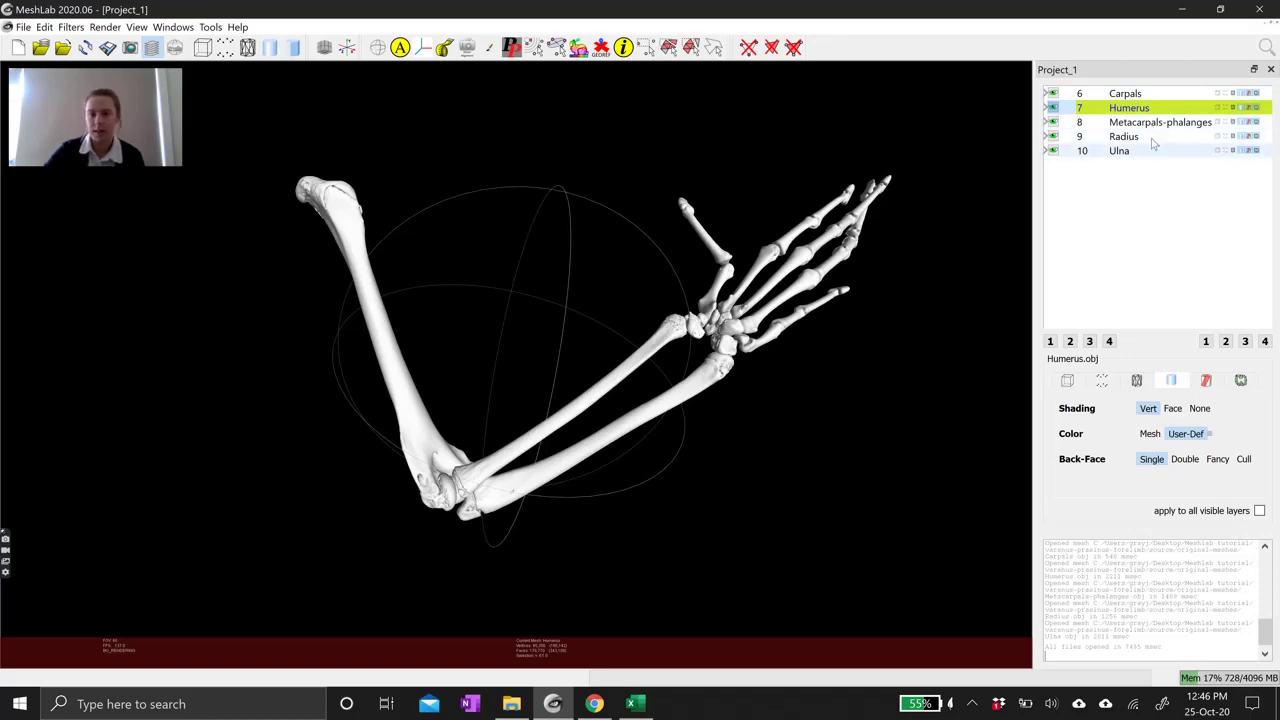
click(1152, 122)
drag(642, 308, 717, 374)
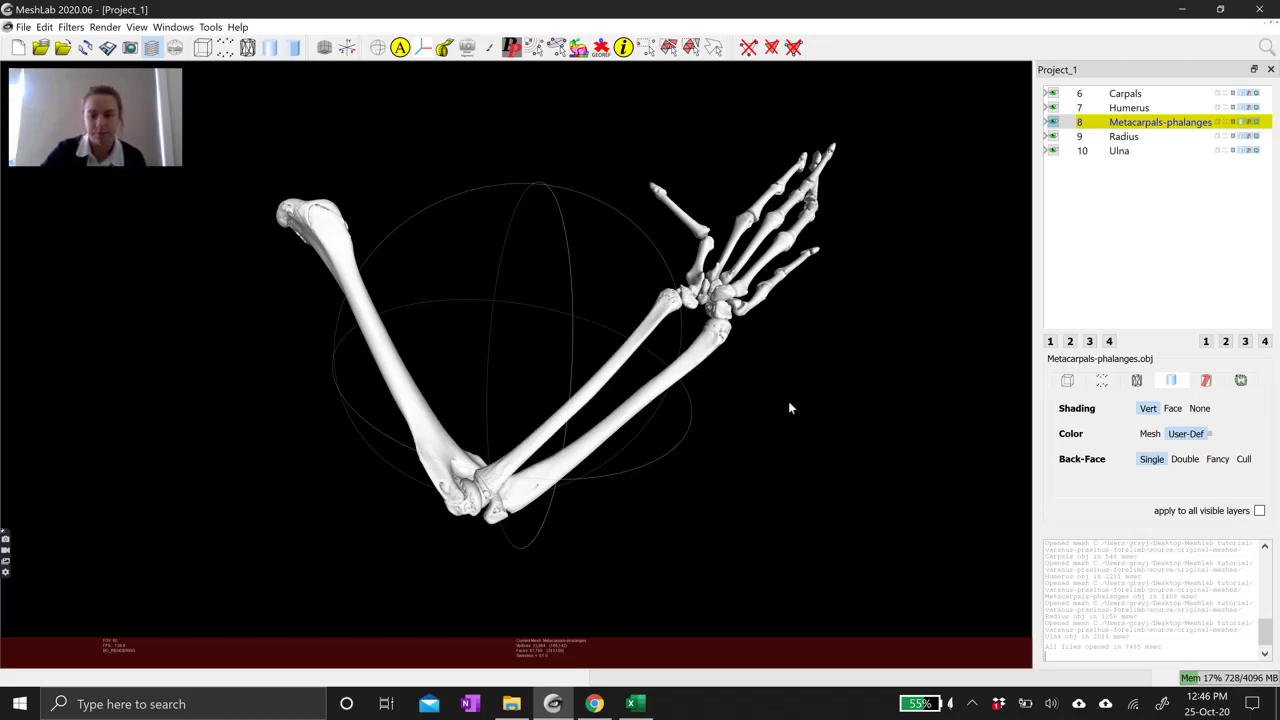
click(972, 704)
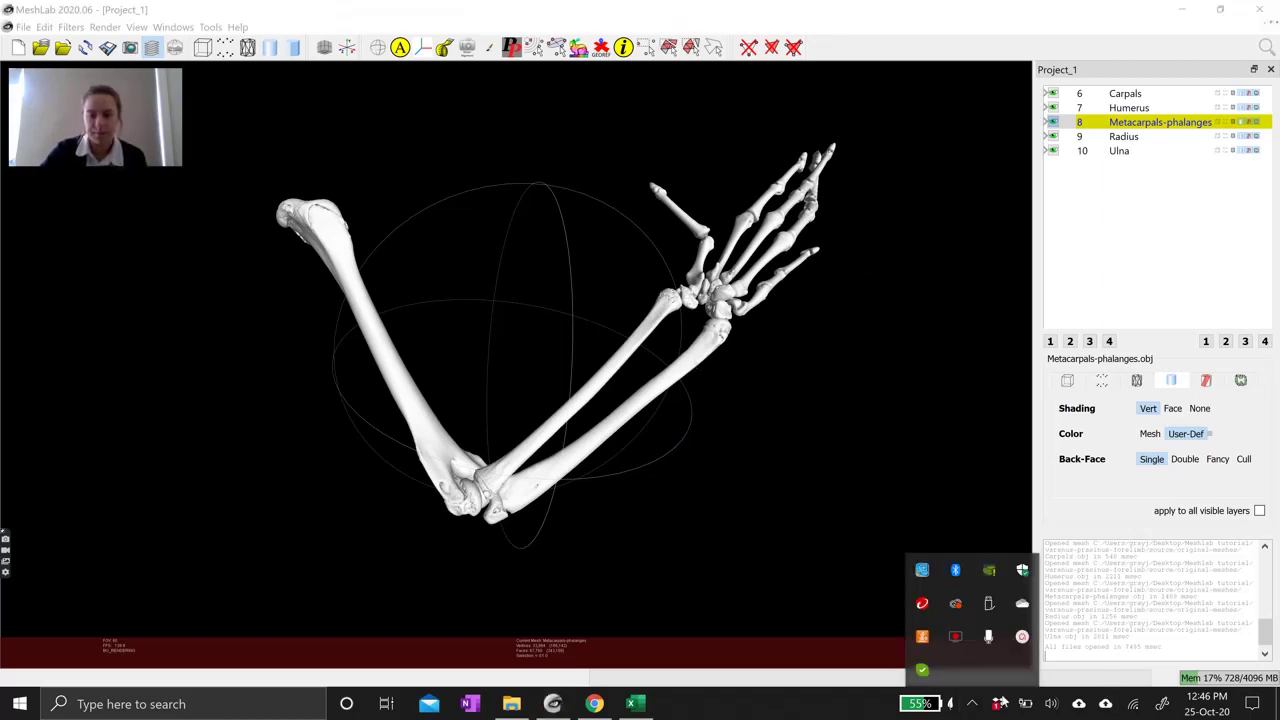
click(1022, 638)
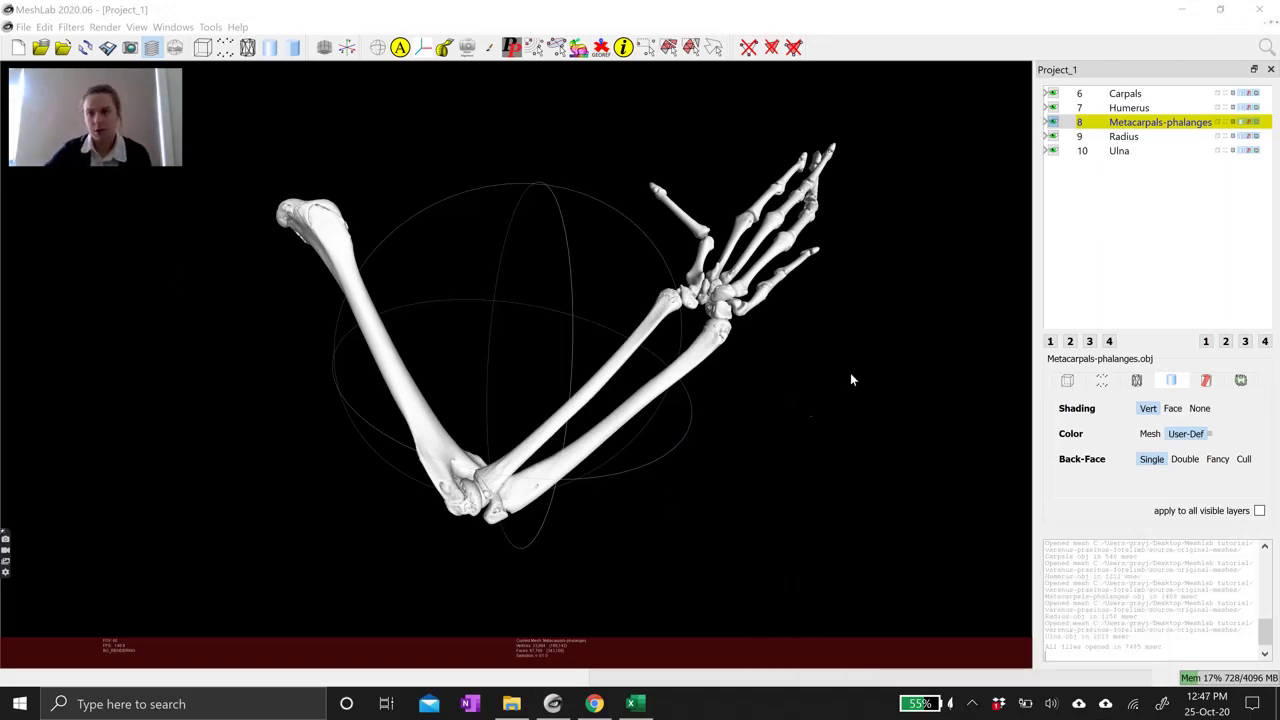
Make the Humerus layer current, find filters matching "vertex color" and open Vertex Color Colourisation, moving its dialog clear of the hand bones.
click(1138, 110)
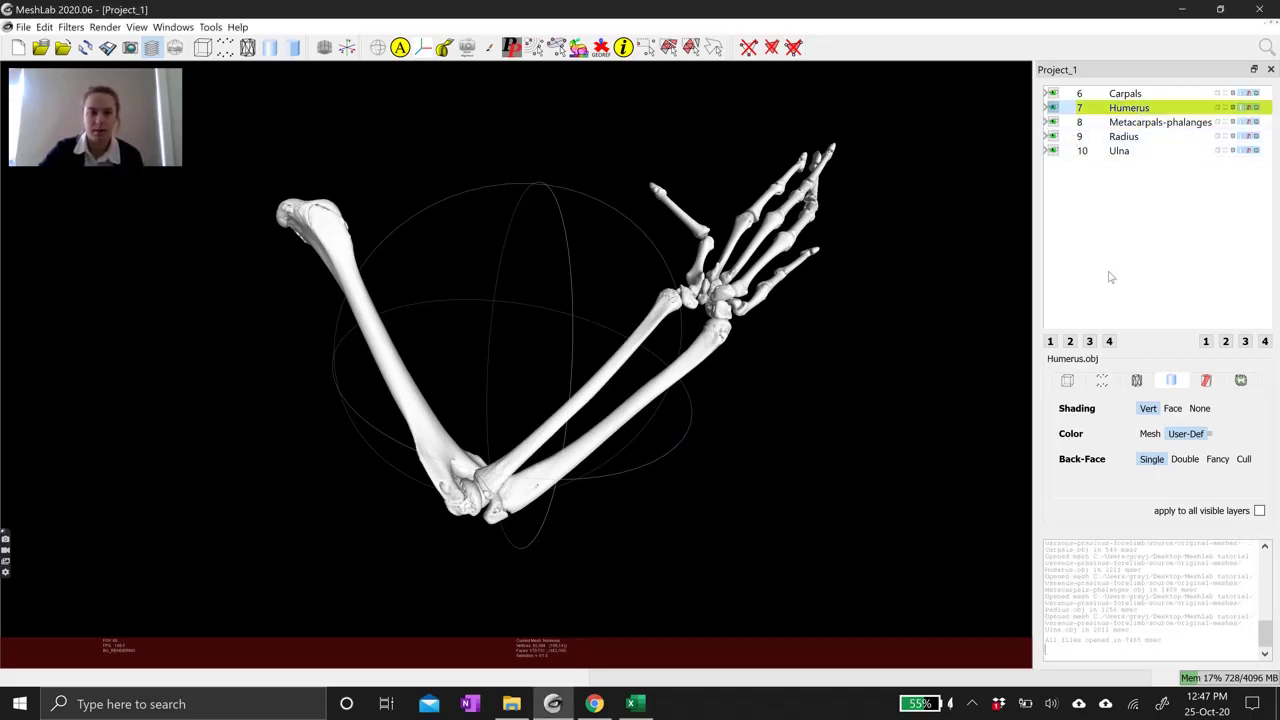
click(71, 27)
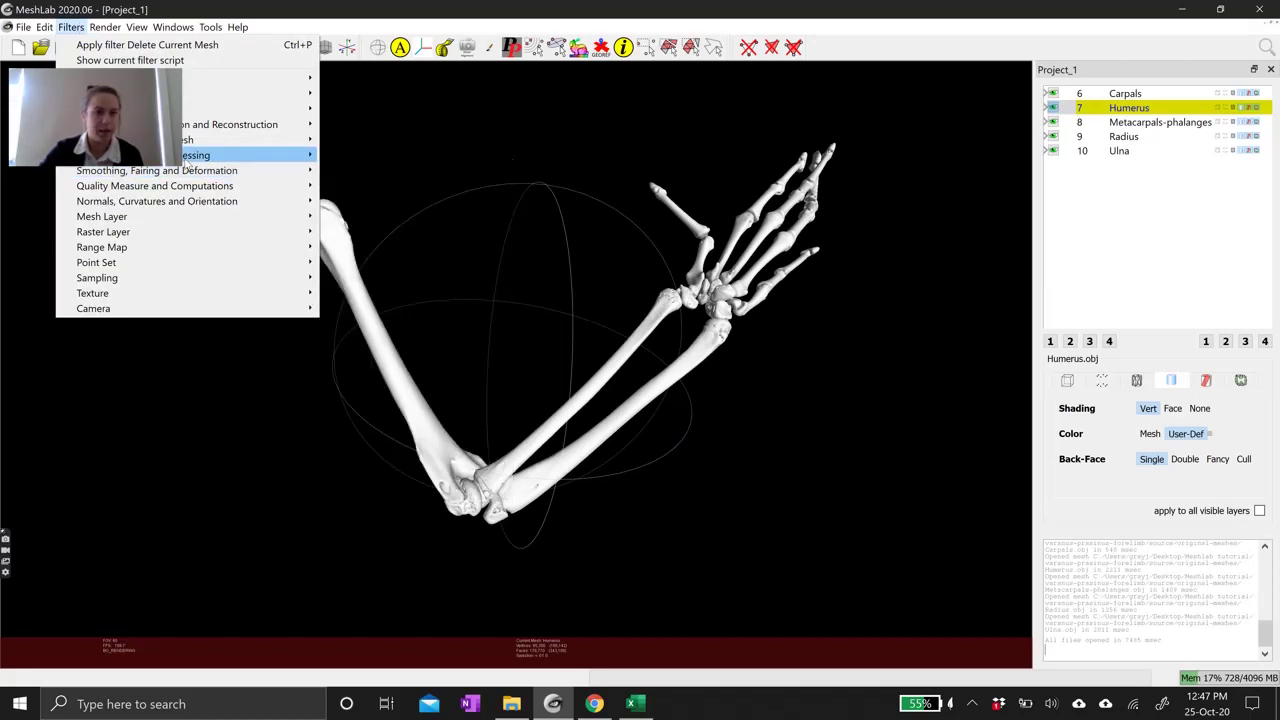
mouse_move(216, 157)
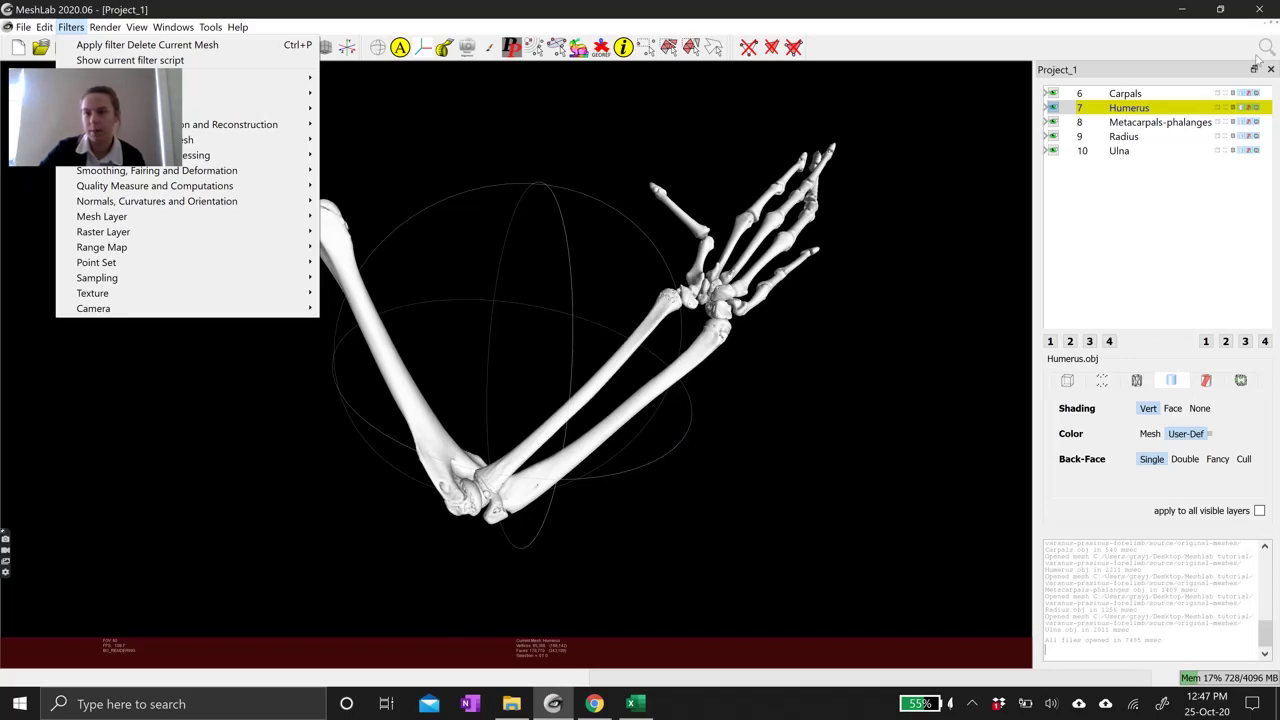
key(Escape)
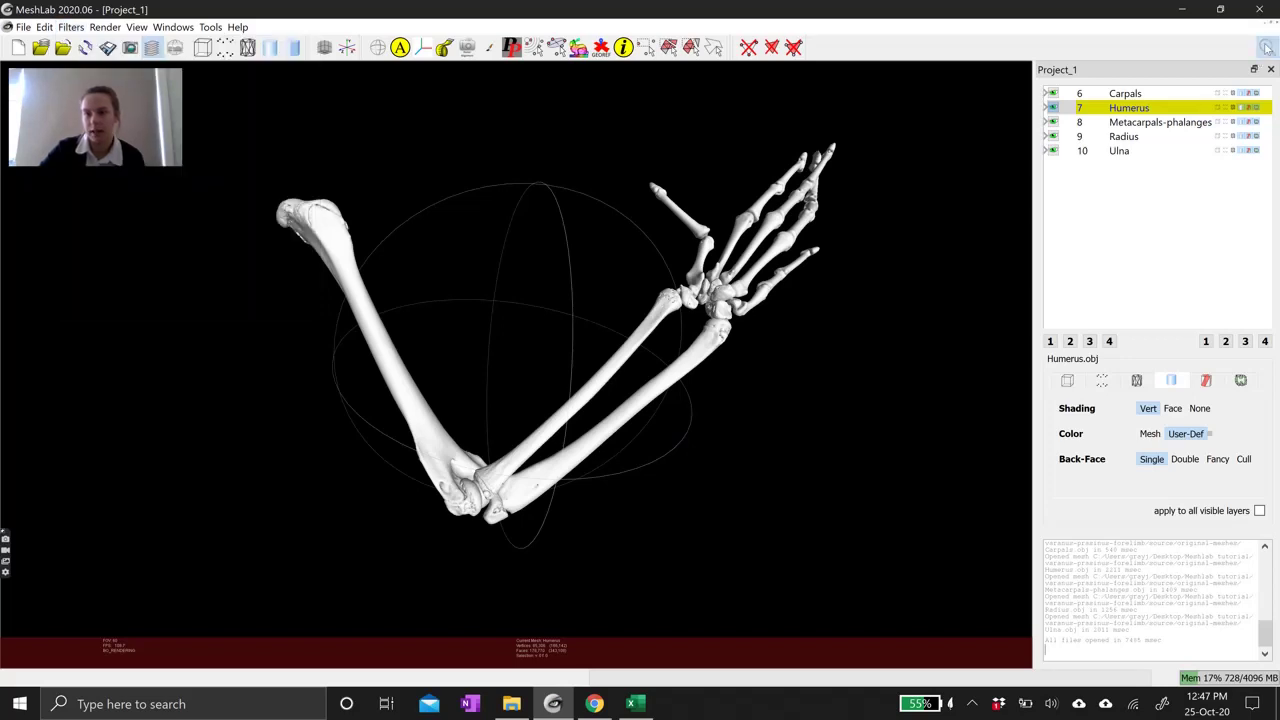
click(1266, 48)
text(ert)
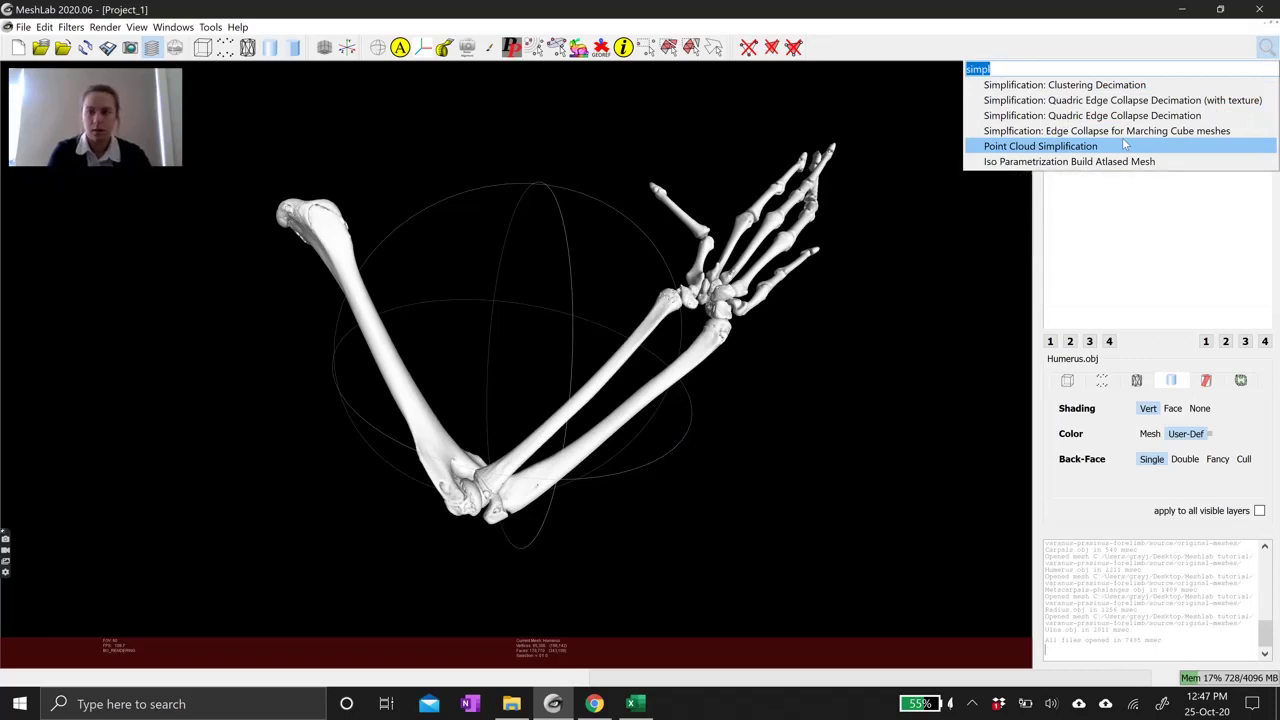
text(v)
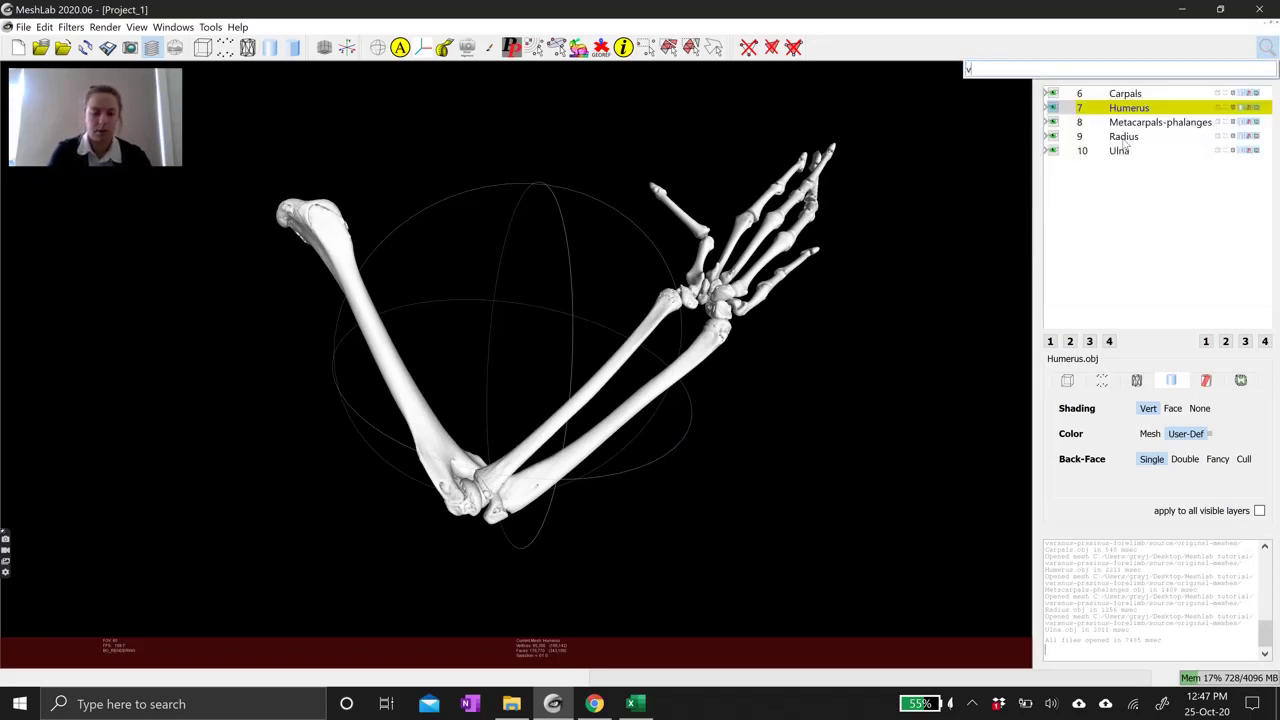
text(ertex)
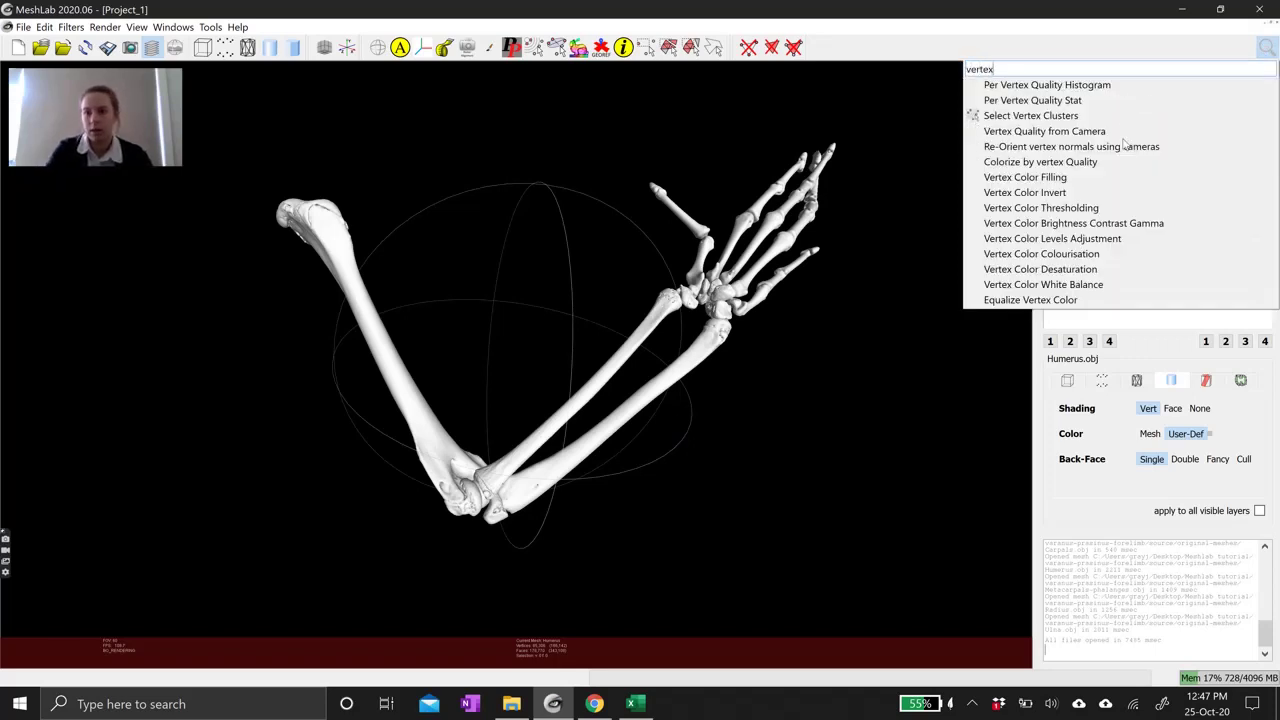
text( color)
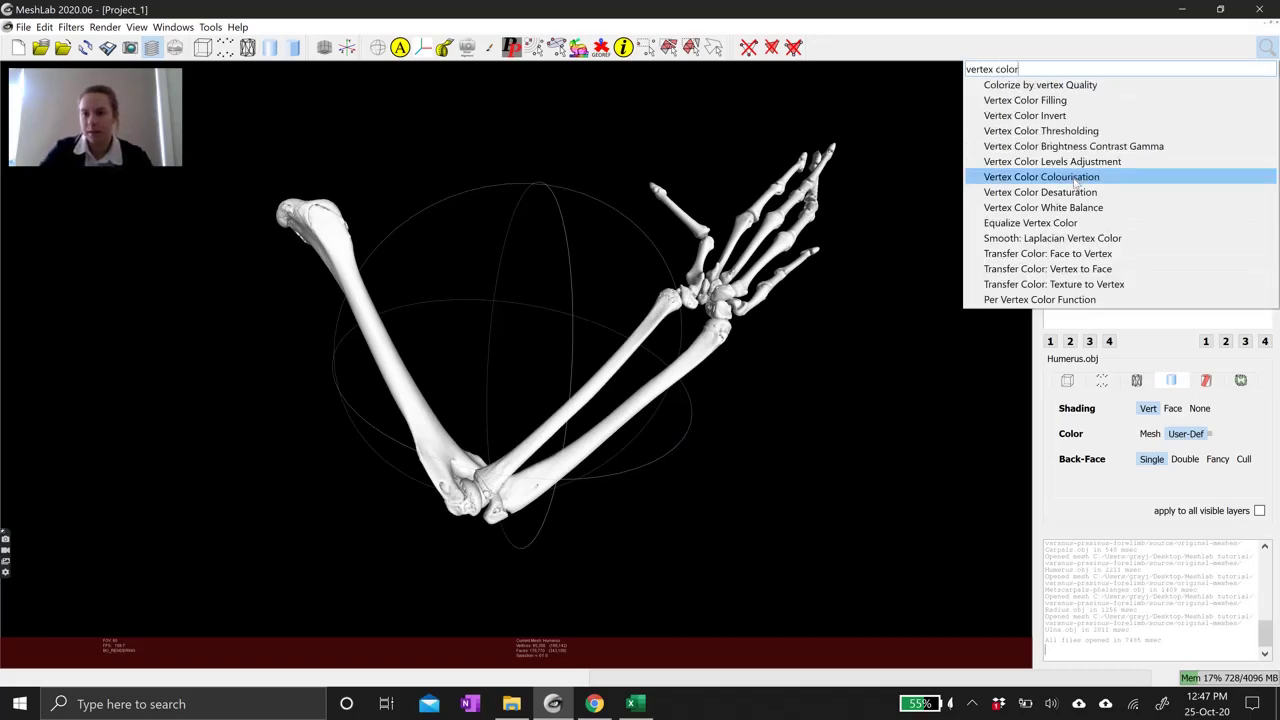
click(1075, 178)
drag(634, 218, 689, 153)
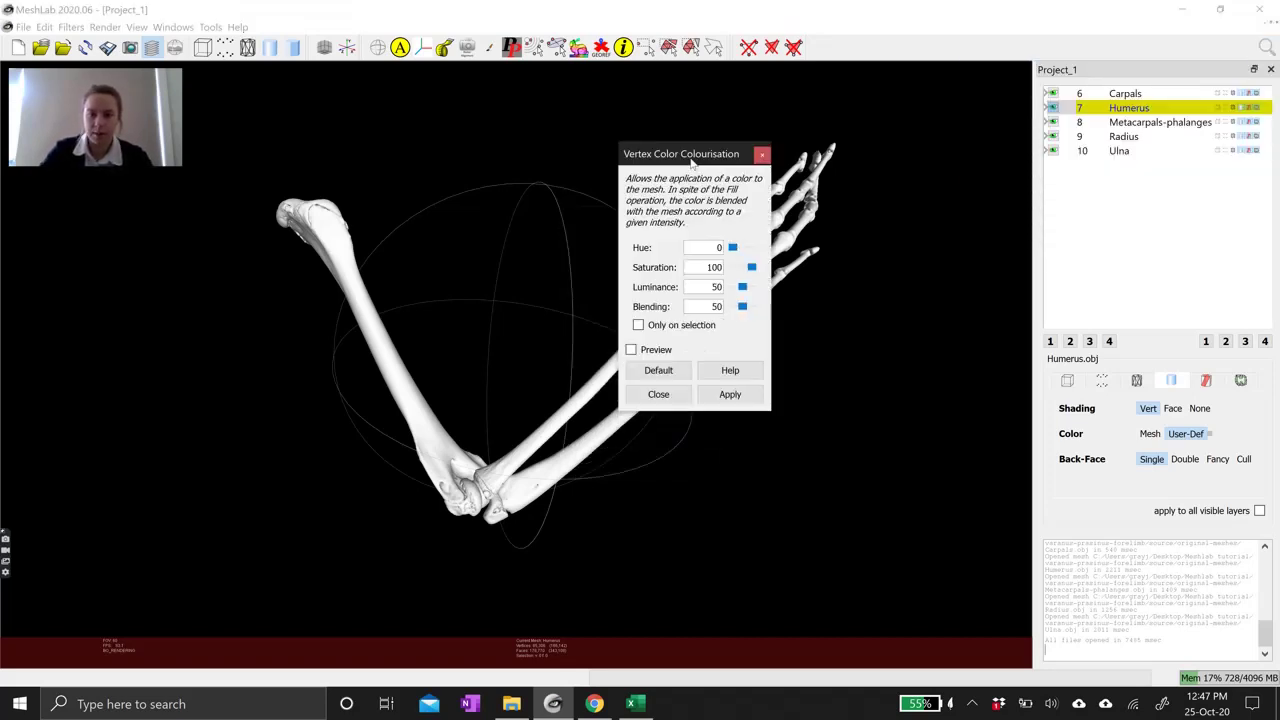
drag(778, 155, 963, 95)
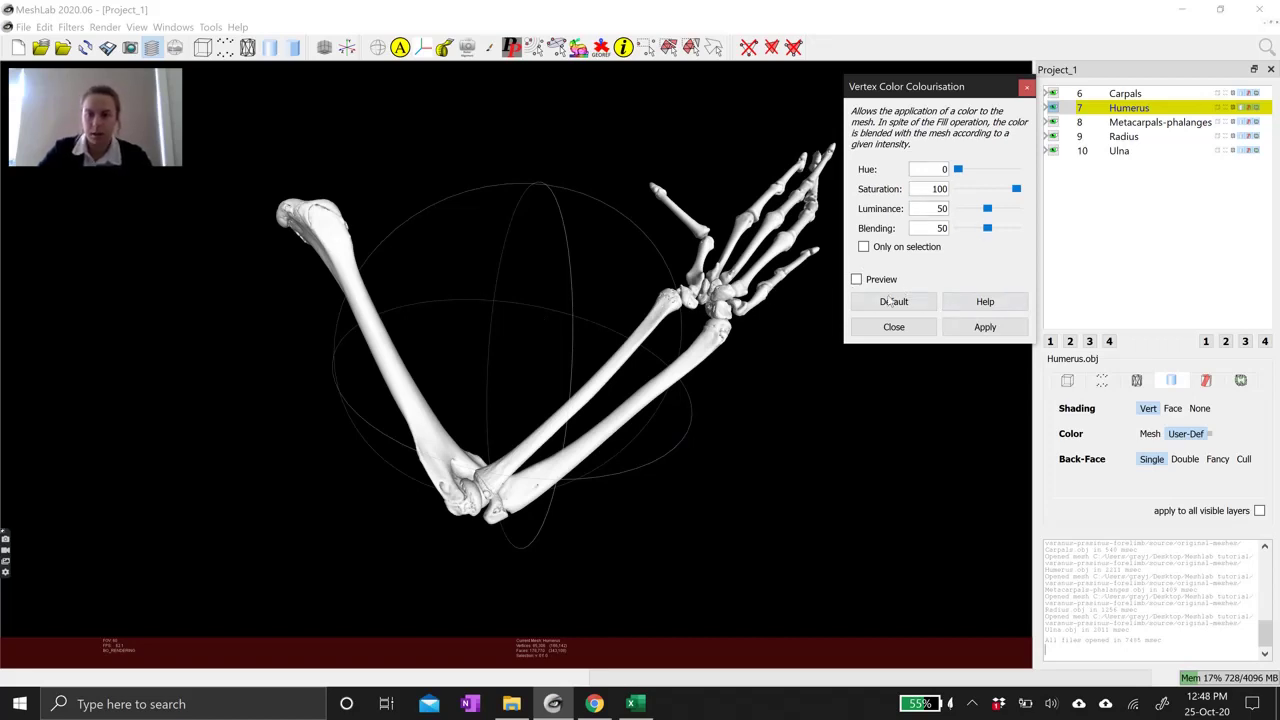
Preview the colourisation on the humerus and set the hue to 223.2 and the saturation to 63.
click(857, 280)
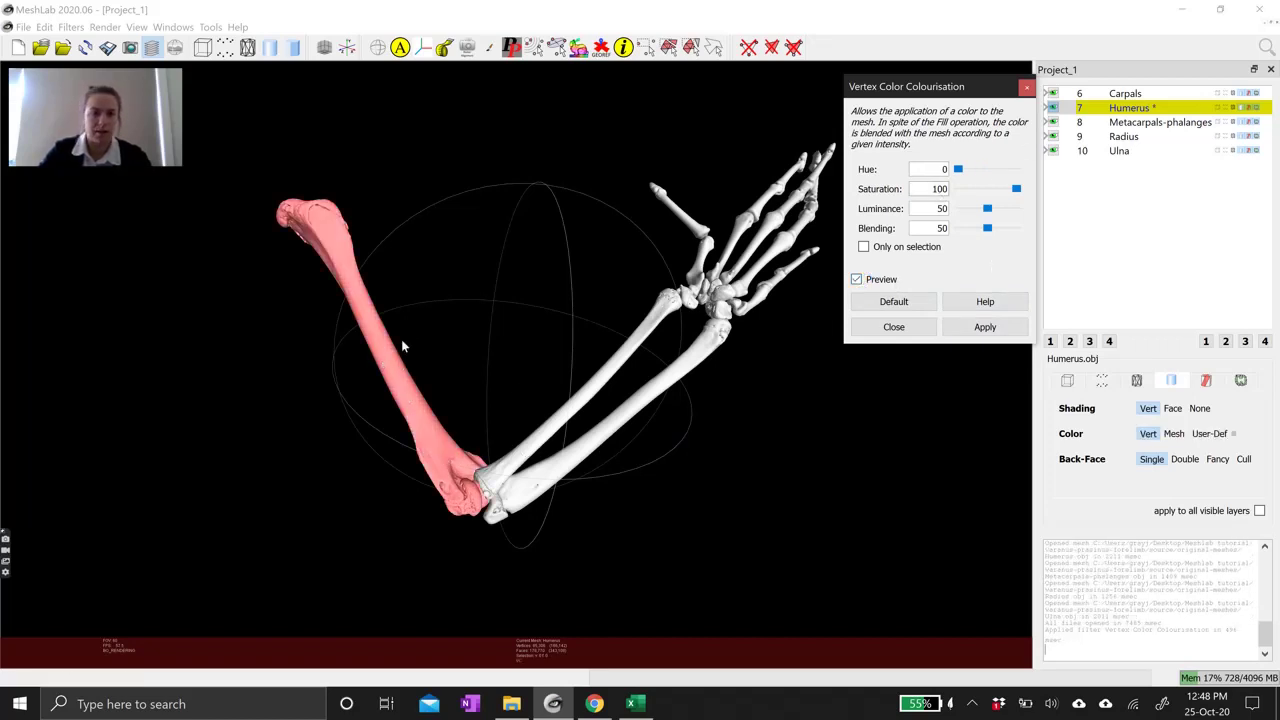
drag(925, 87, 883, 84)
drag(930, 165, 941, 168)
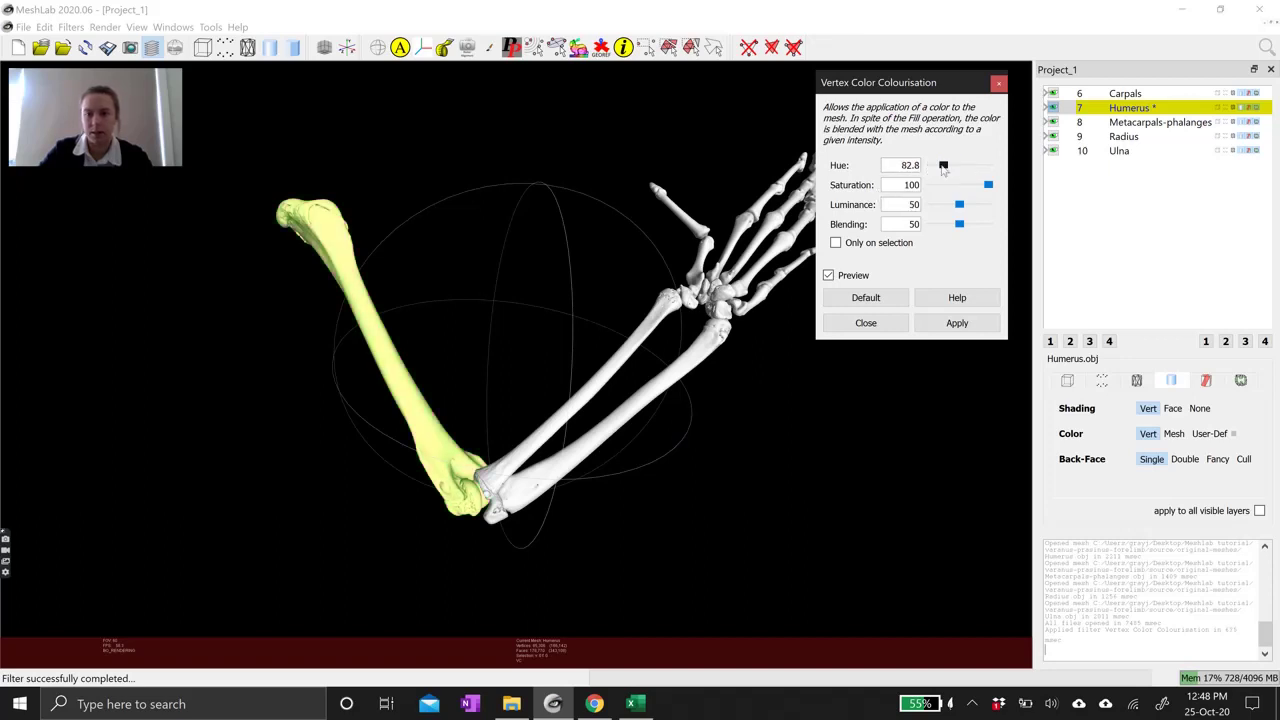
click(967, 166)
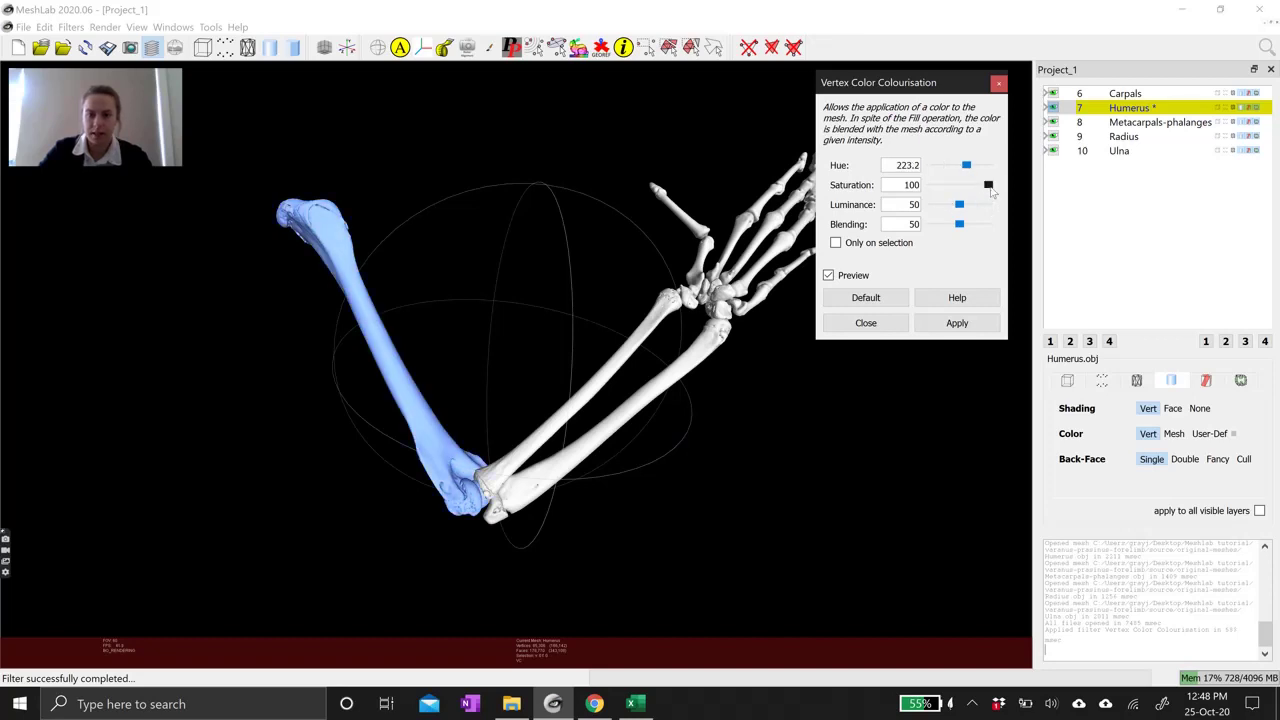
click(968, 184)
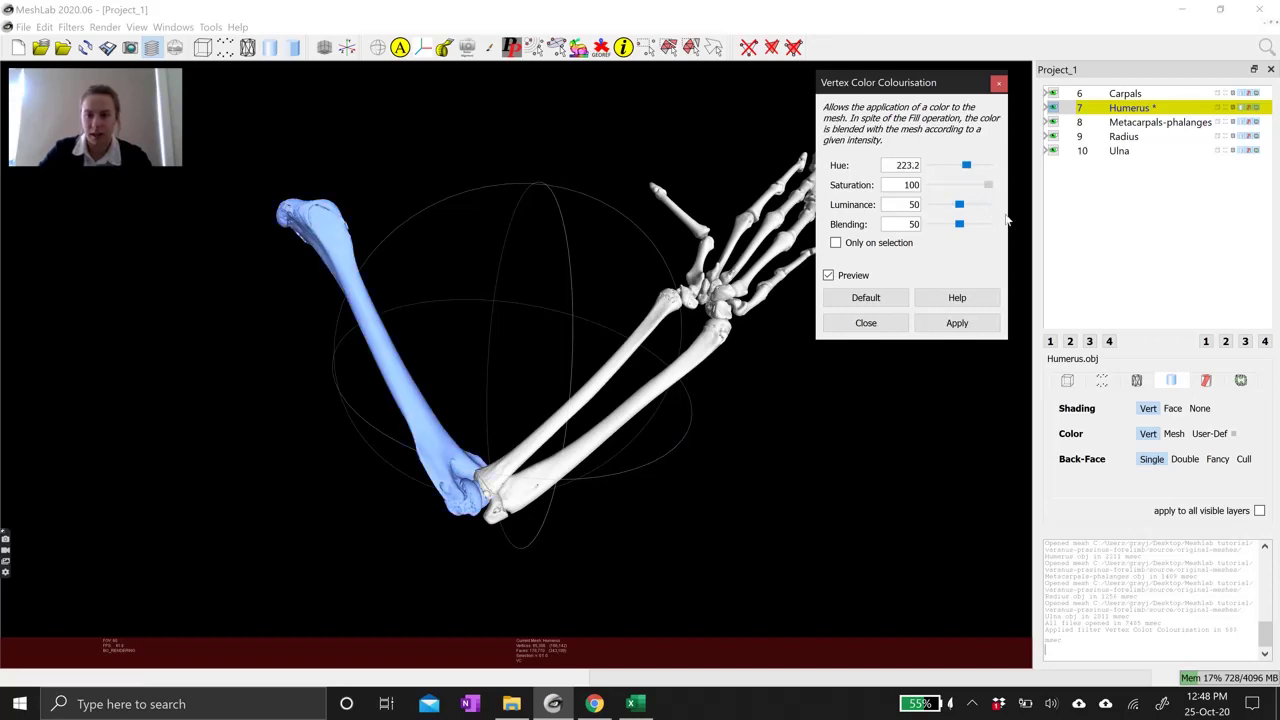
click(957, 221)
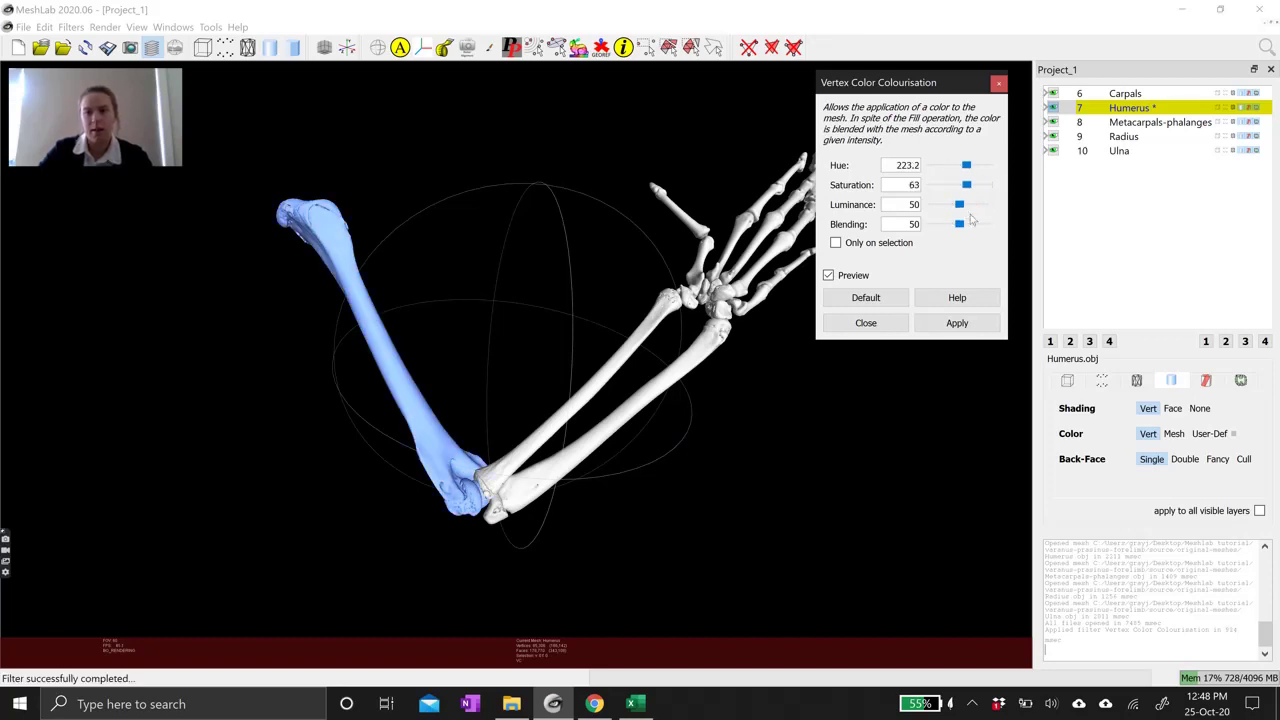
click(966, 184)
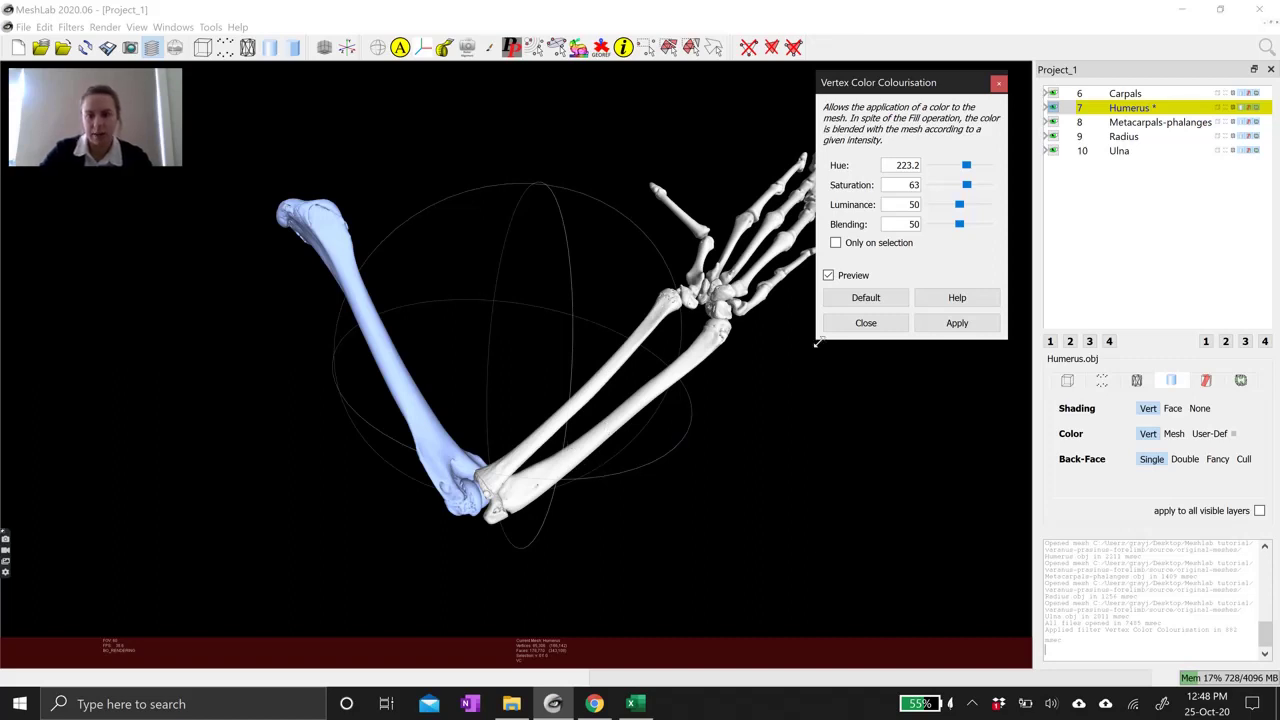
Move the colourisation dialog clear of the hand bones and look up the humerus hue in the forelimb-colour-values2 workbook in Excel.
drag(889, 89, 900, 273)
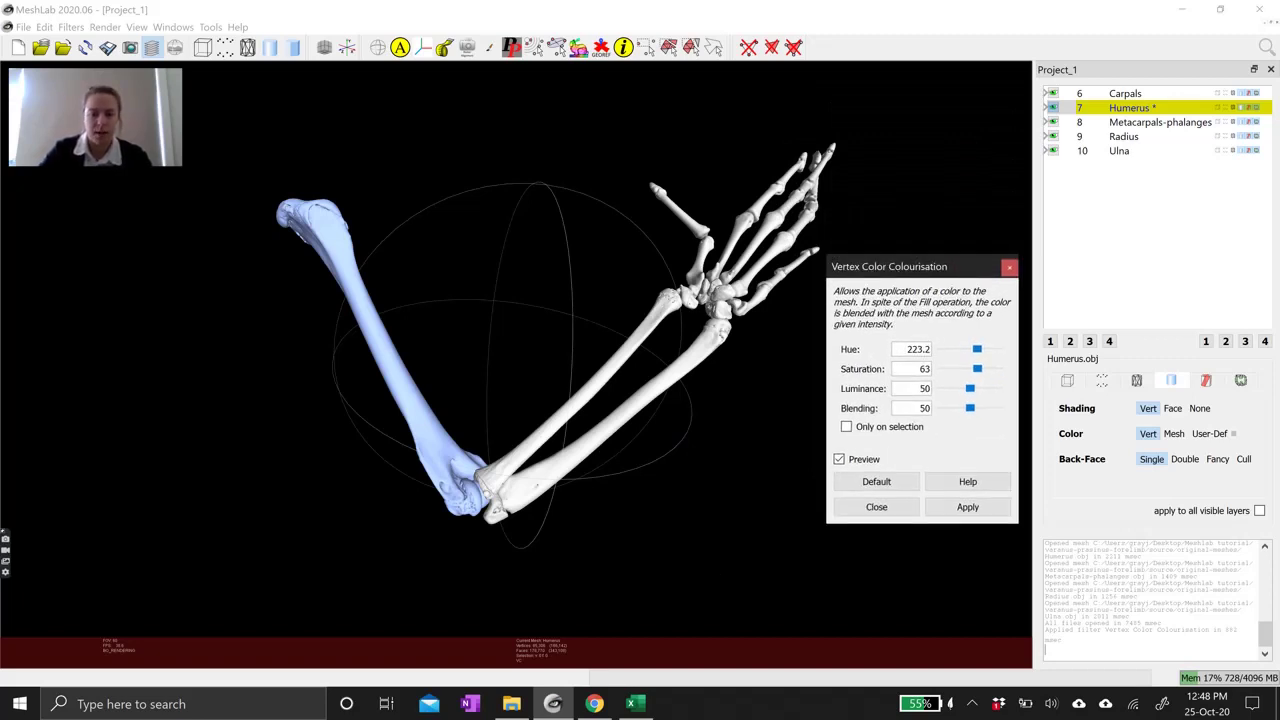
click(636, 706)
drag(789, 86, 717, 77)
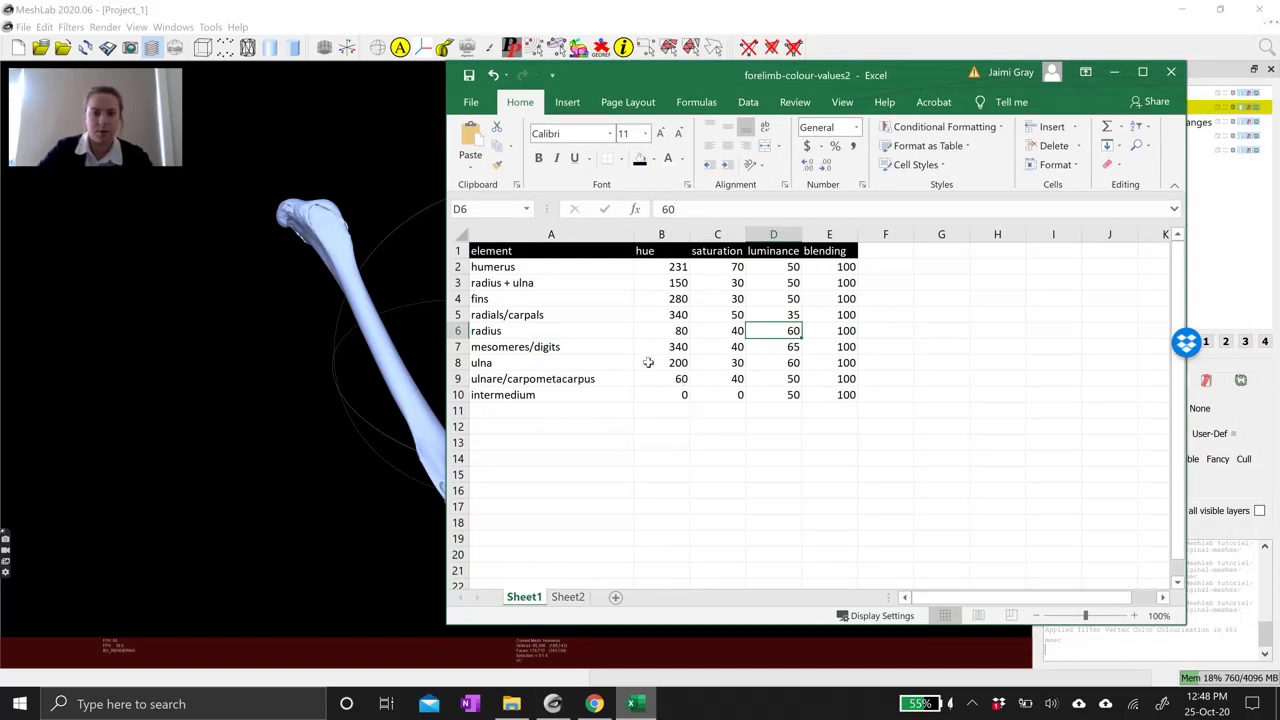
click(668, 267)
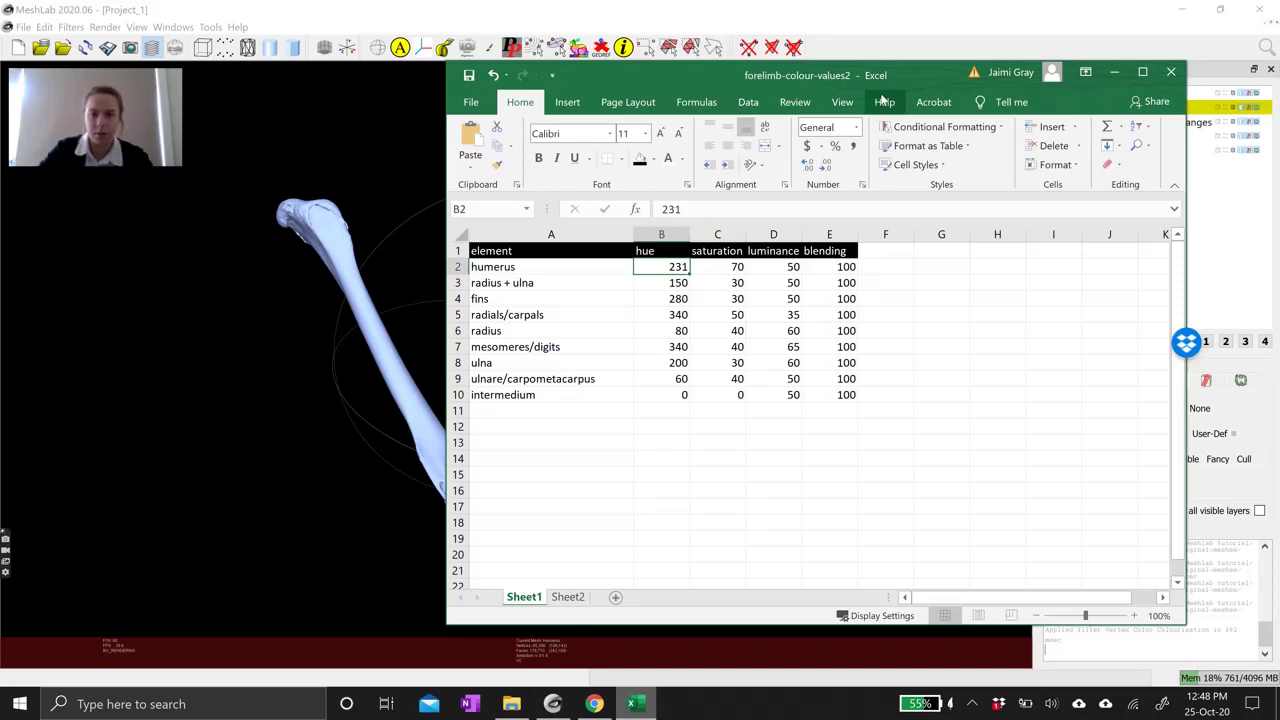
click(920, 32)
Set the humerus colourisation to hue 231 and saturation 70 in MeshLab.
double_click(906, 349)
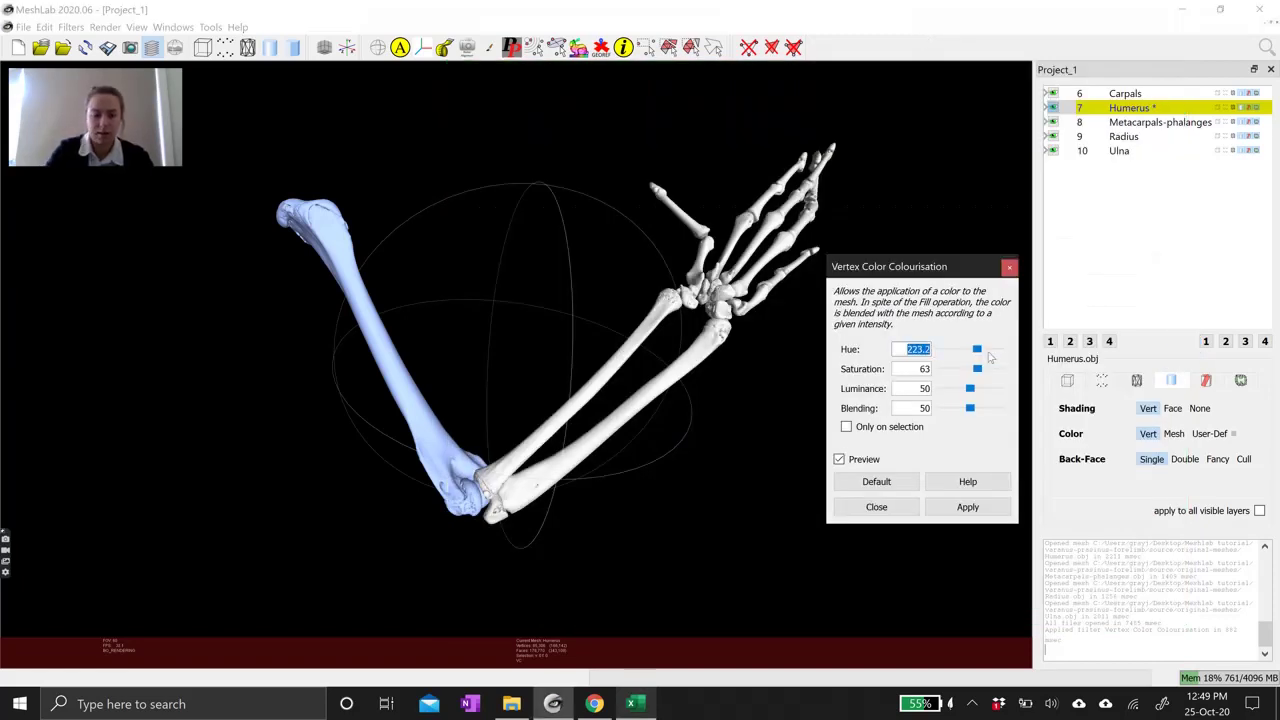
text(2)
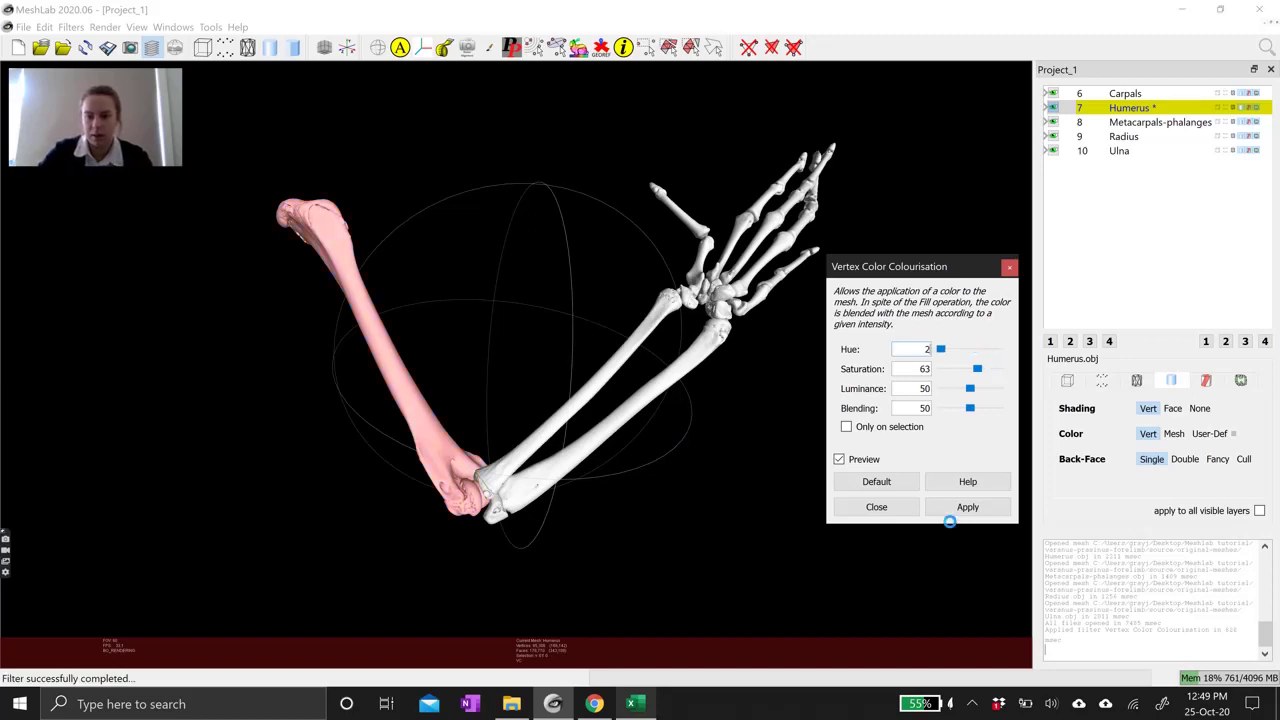
text(31)
click(447, 346)
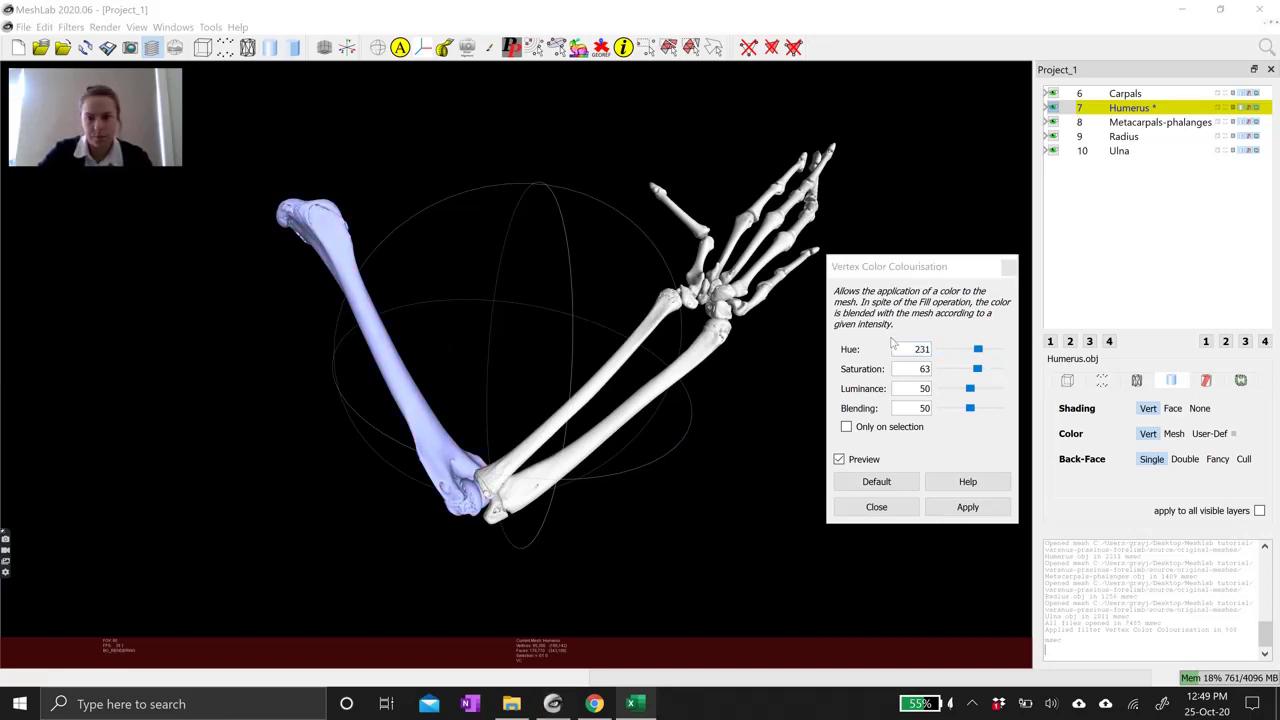
drag(916, 369, 938, 369)
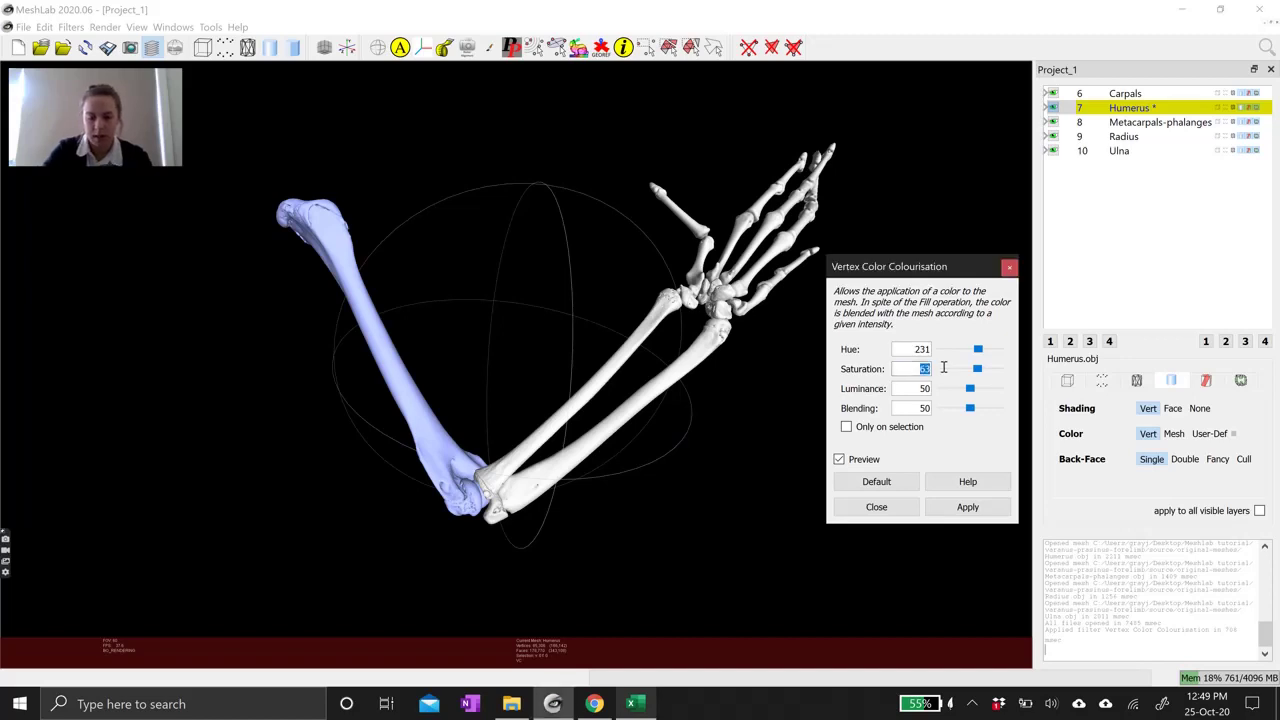
text(7)
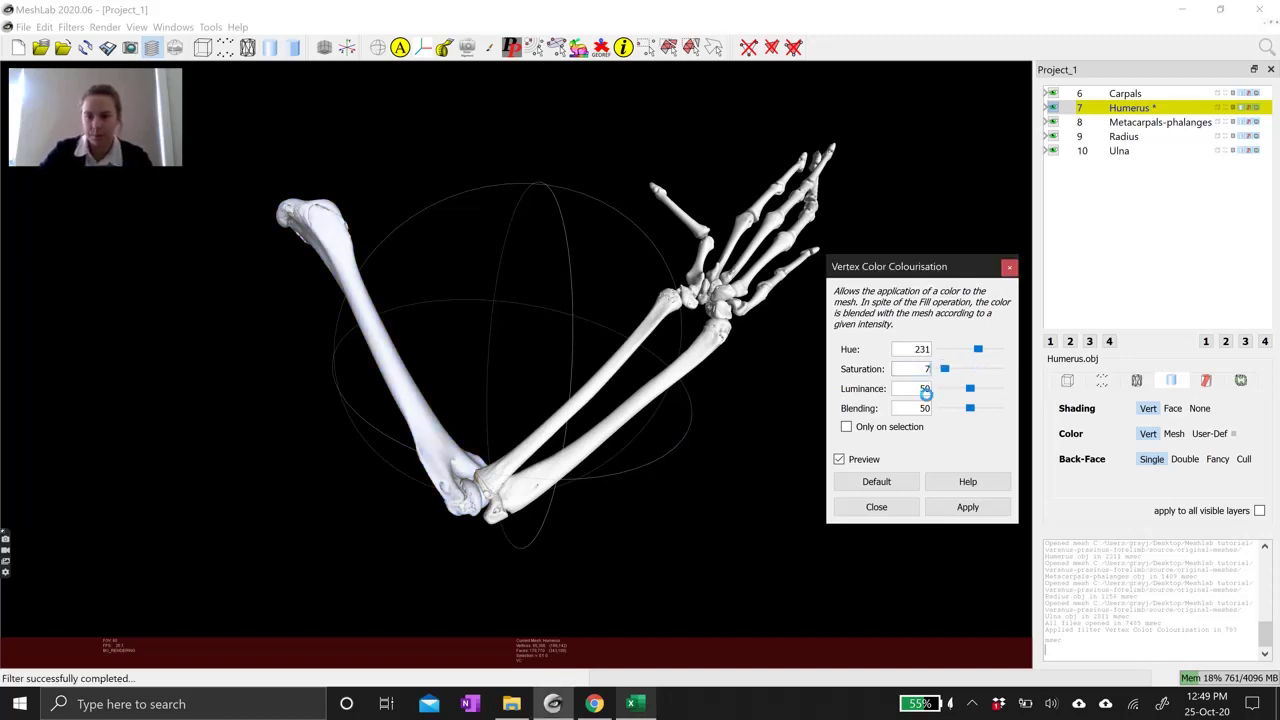
text(0)
Set the blending to 100, apply the colour to the humerus and move the dialog clear of the hand bones.
double_click(924, 408)
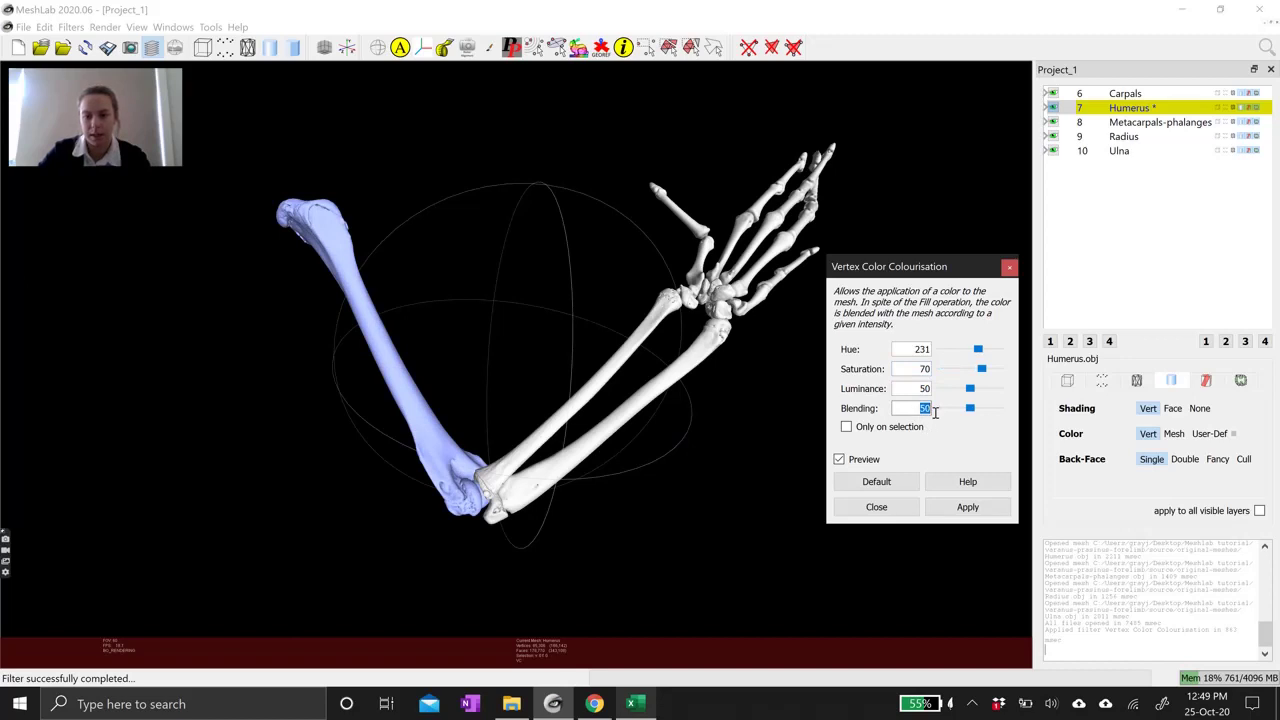
text(100)
drag(932, 268, 920, 189)
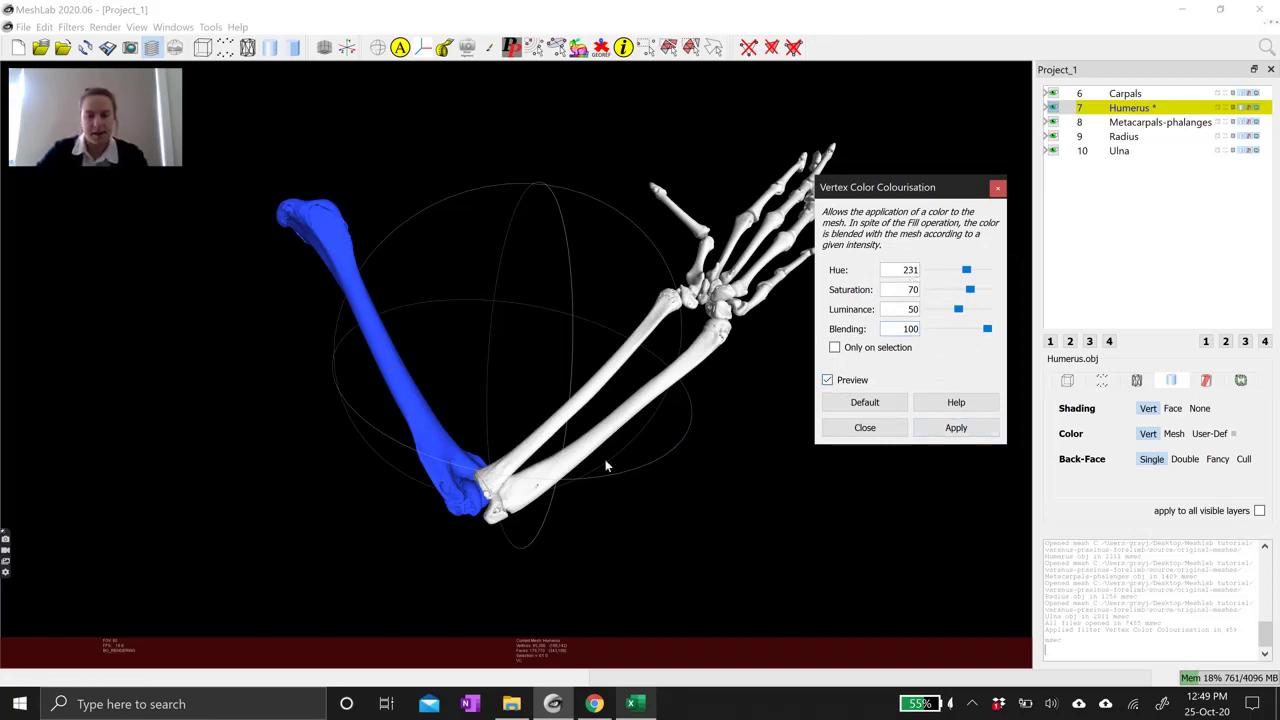
drag(925, 186, 922, 163)
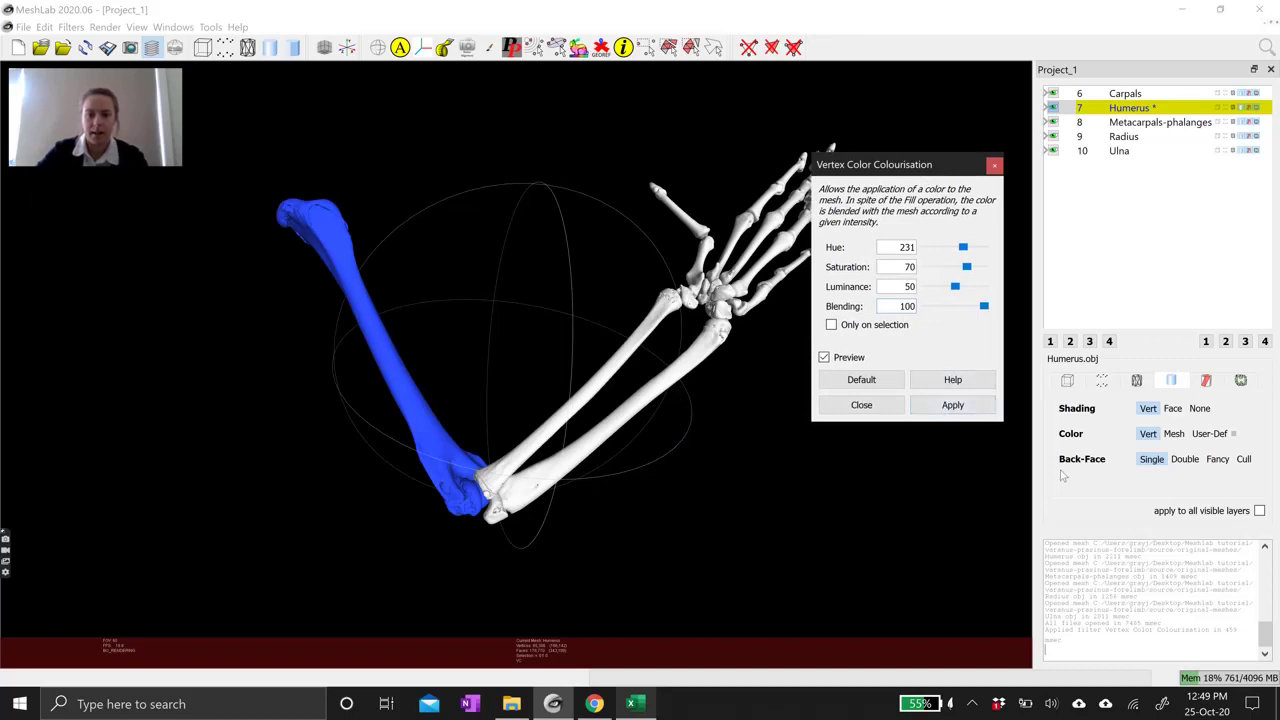
drag(908, 168, 904, 318)
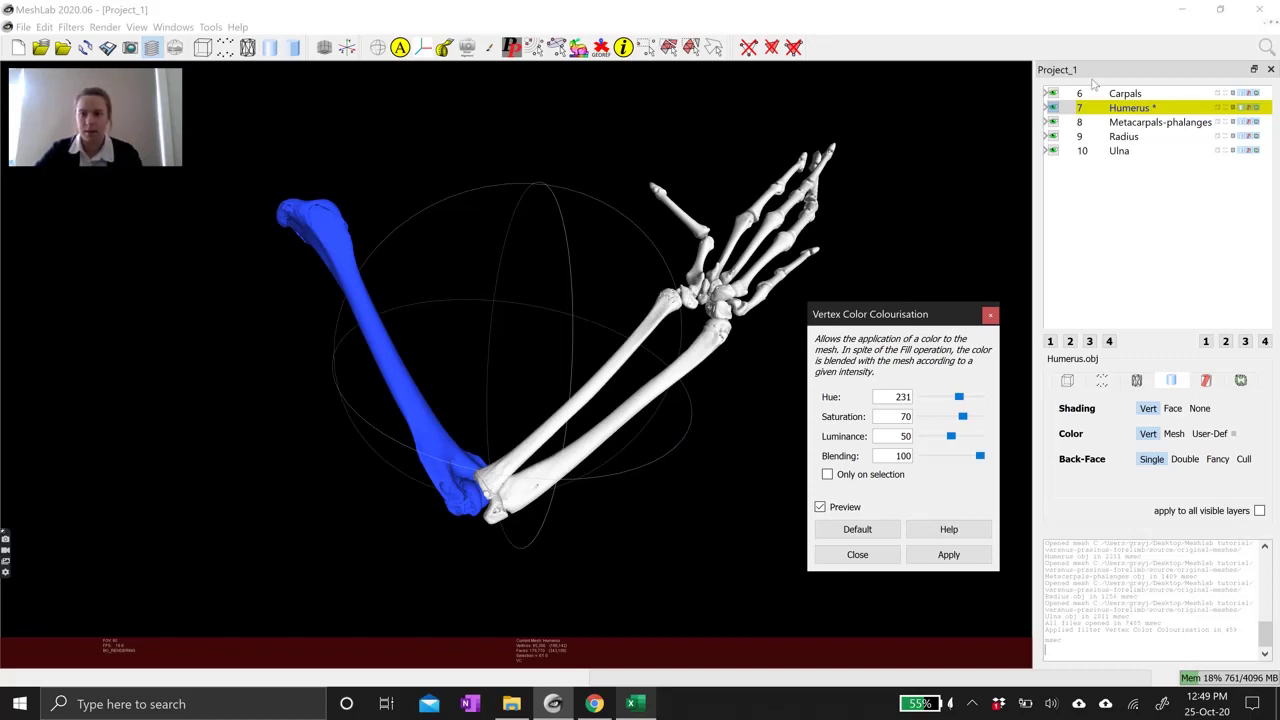
Make the Ulna layer current and look up the ulna's colour values in the forelimb-colour-values2 workbook in Excel.
click(1110, 151)
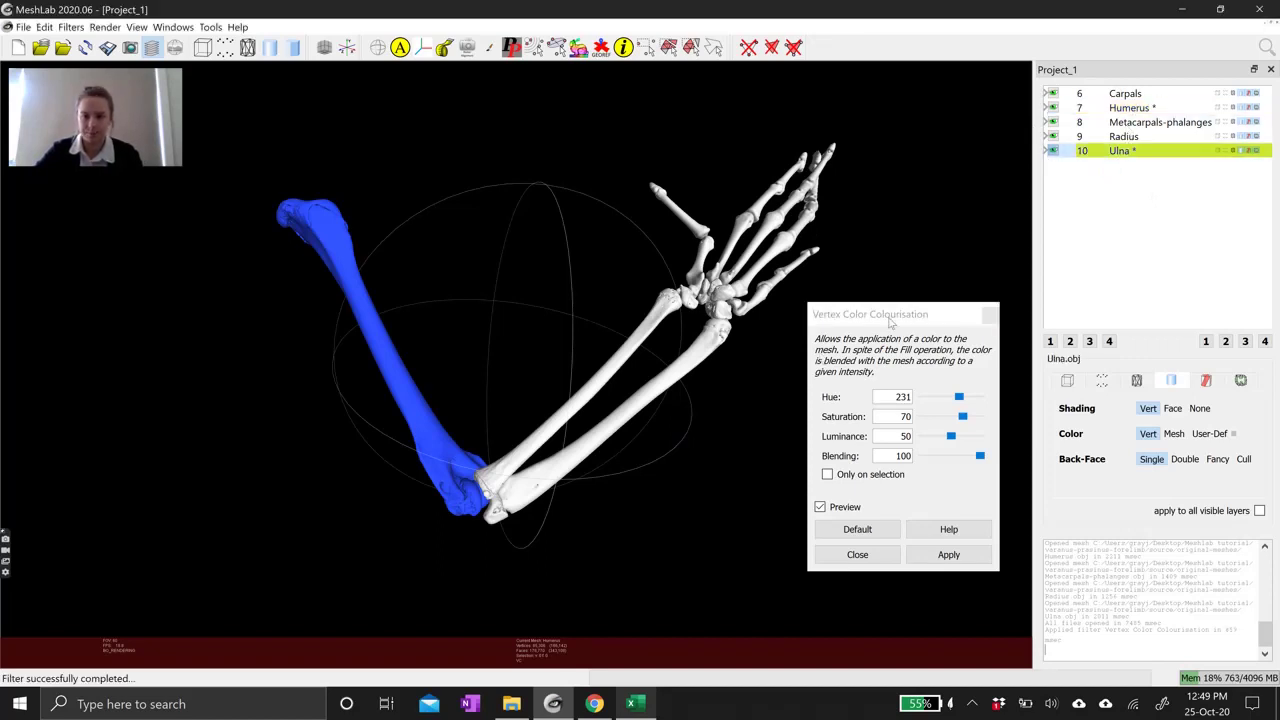
drag(889, 322, 899, 240)
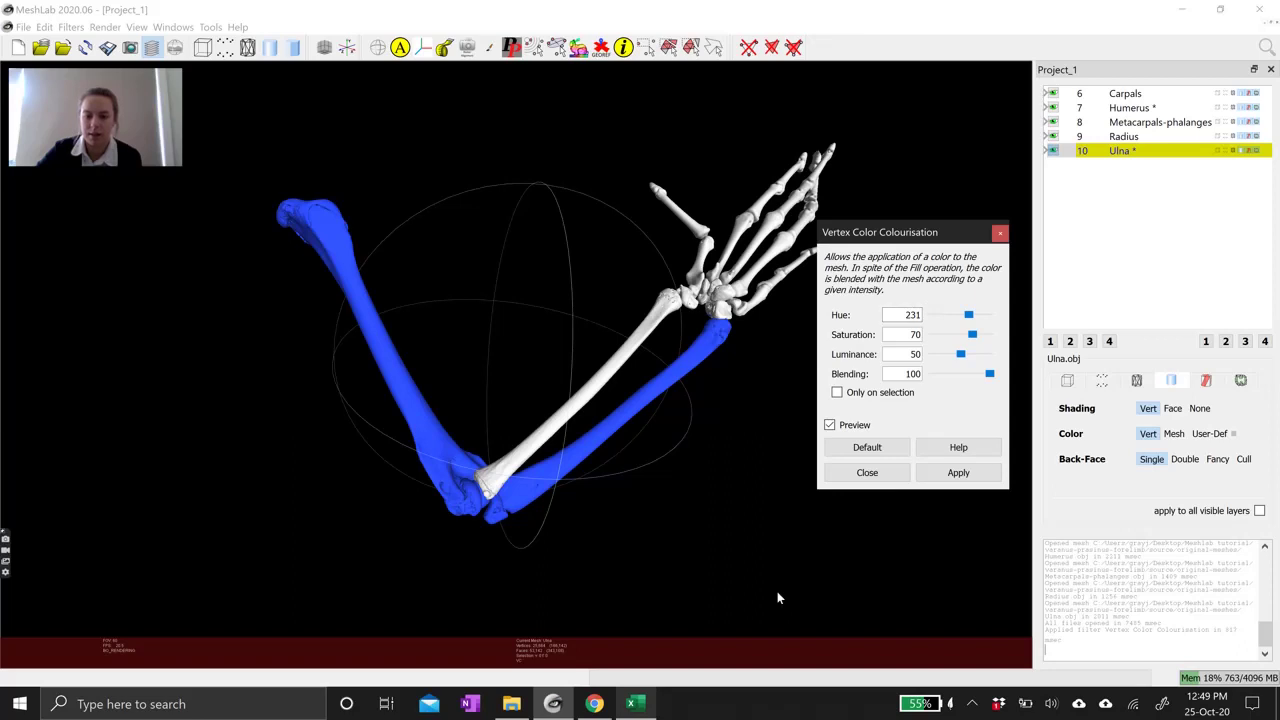
click(633, 704)
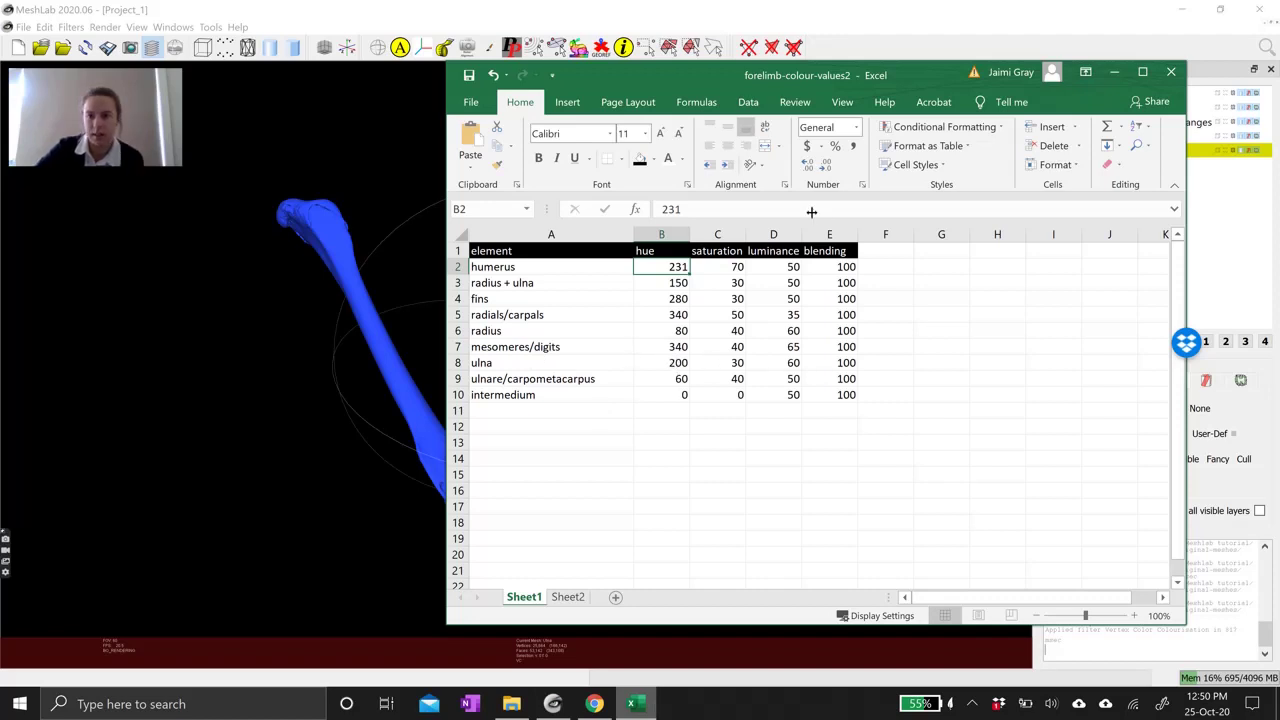
click(1023, 8)
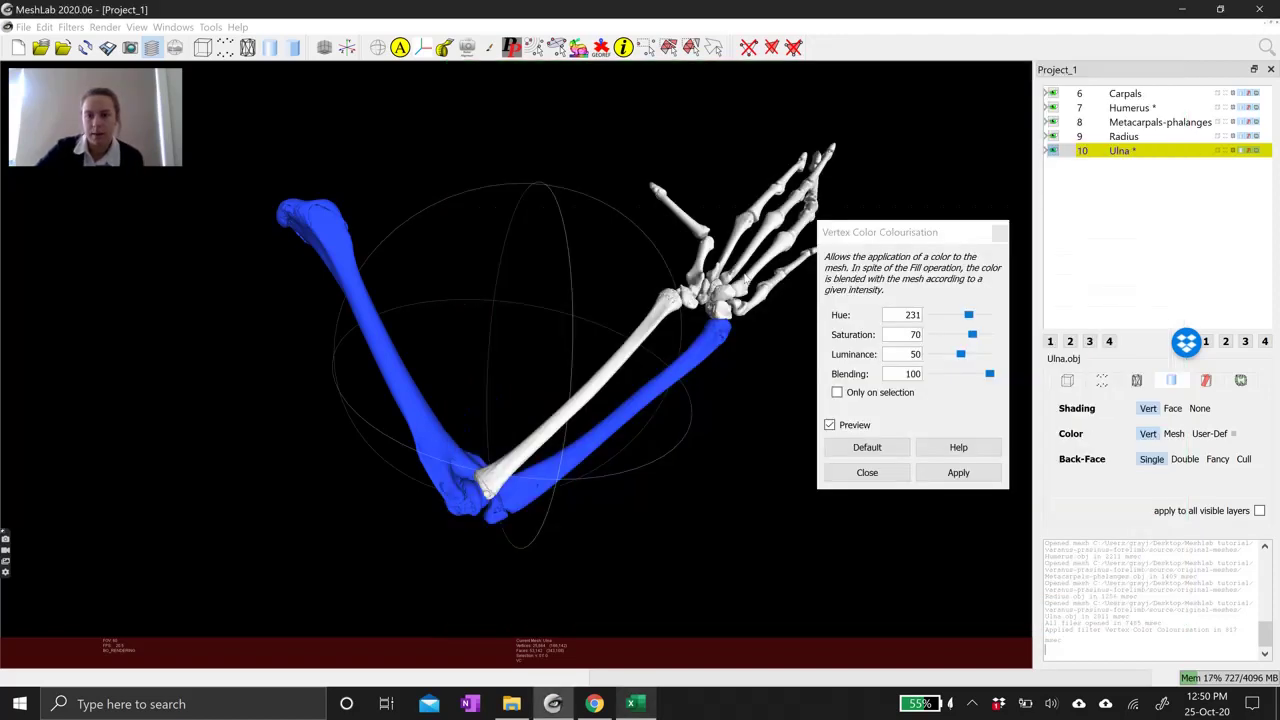
Set the ulna colourisation to hue 200, saturation 30 and luminance 60, and apply it in MeshLab.
double_click(912, 315)
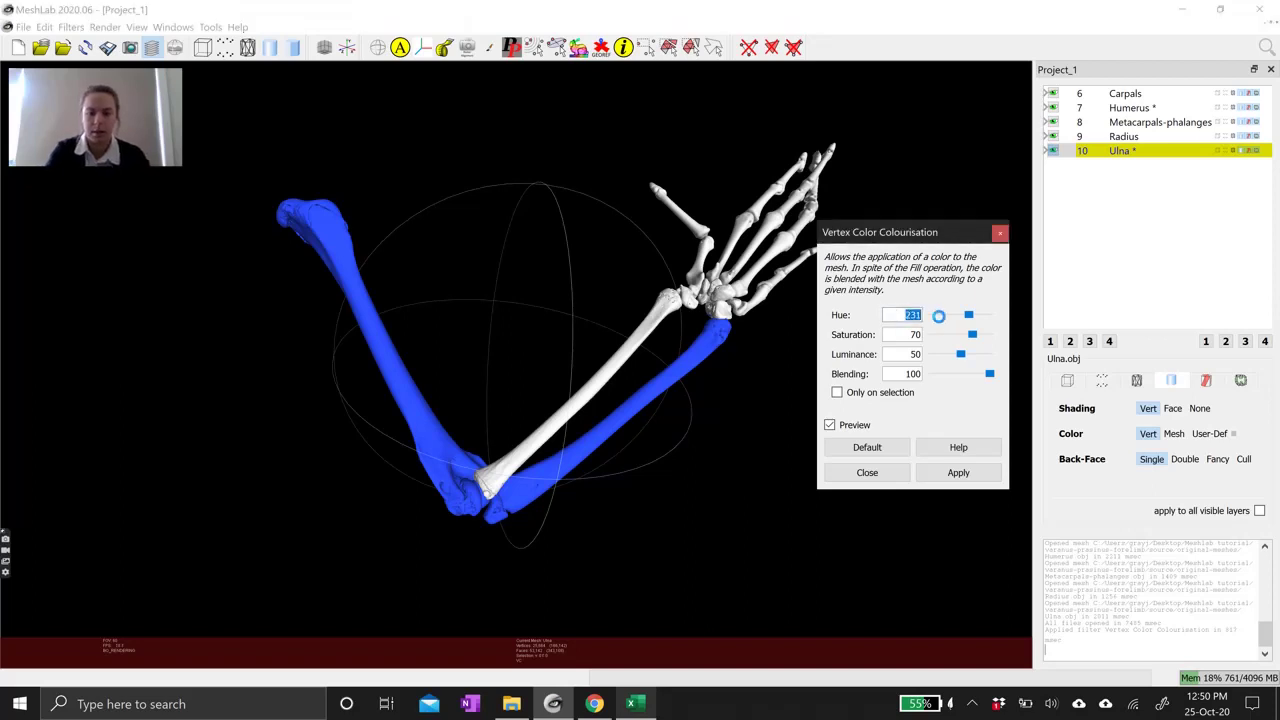
text(200)
key(Tab)
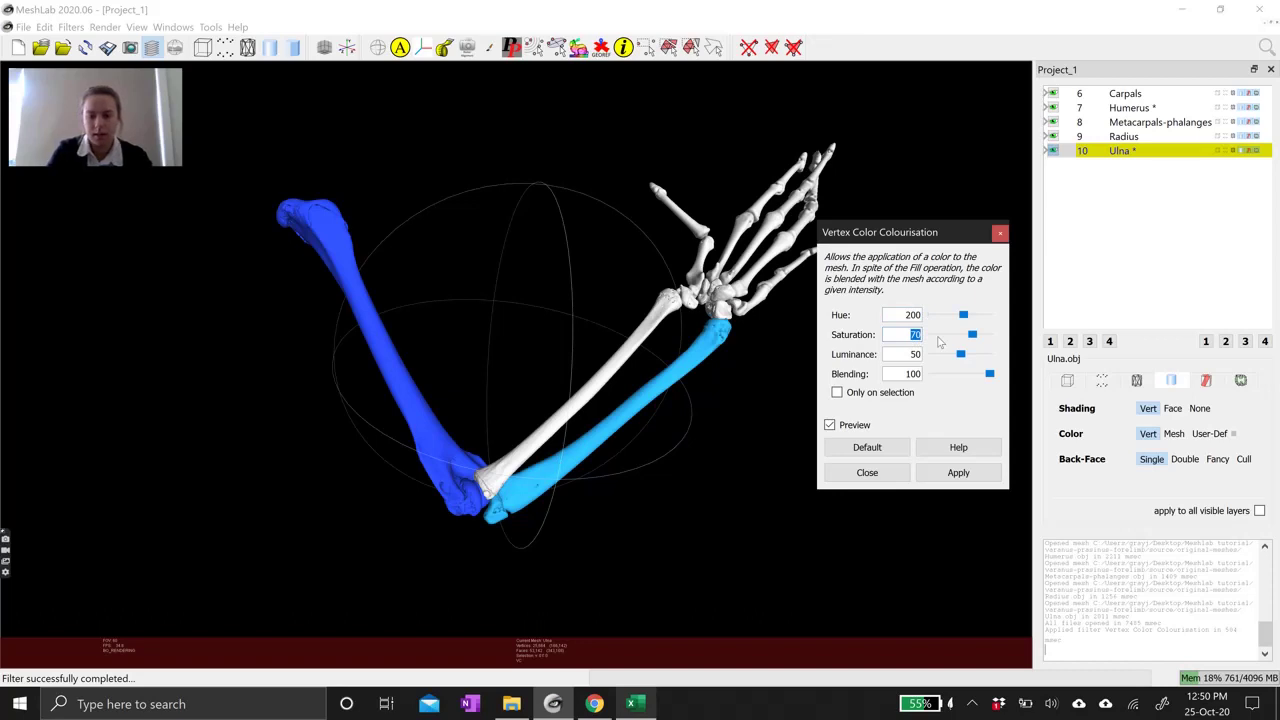
text(30)
key(Tab)
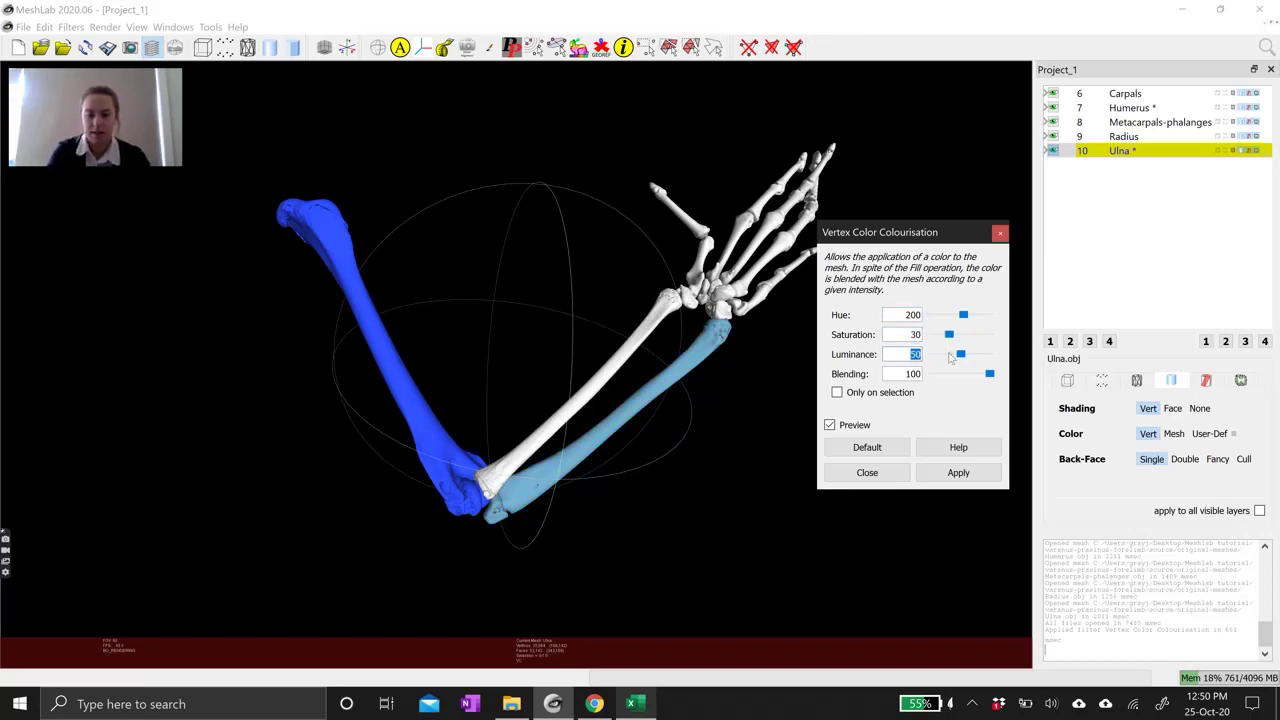
text(6)
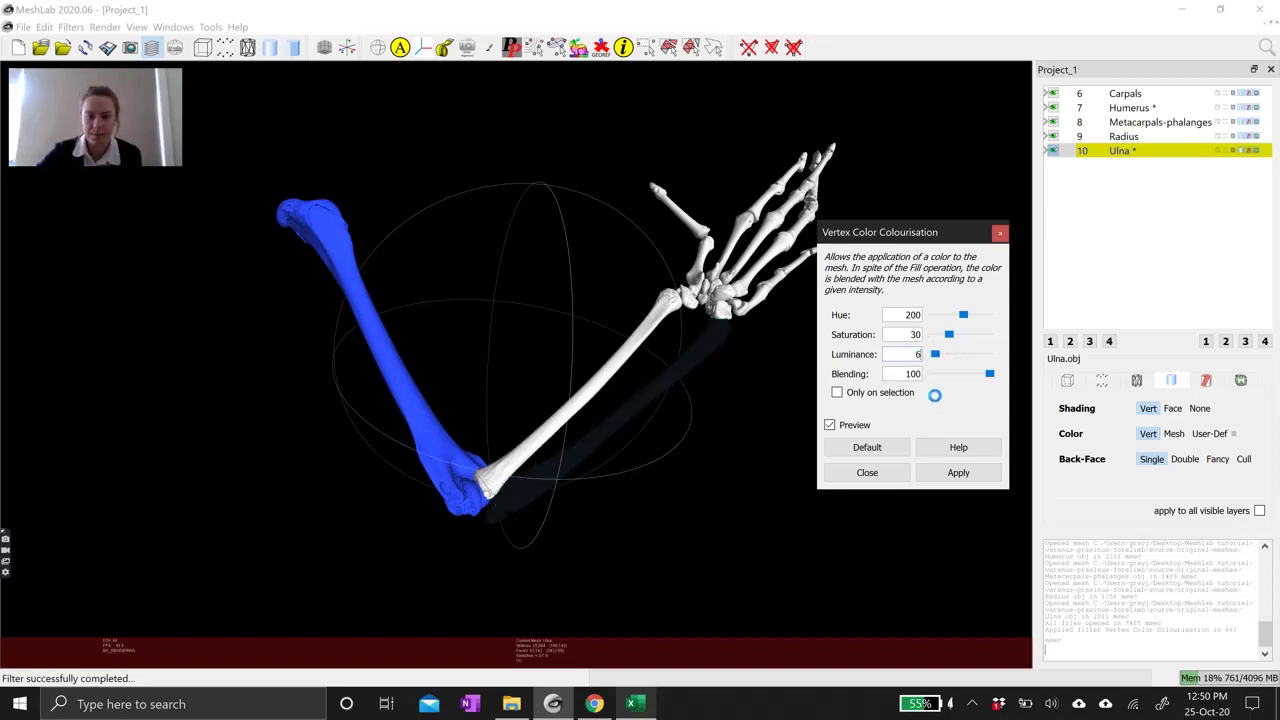
text(0)
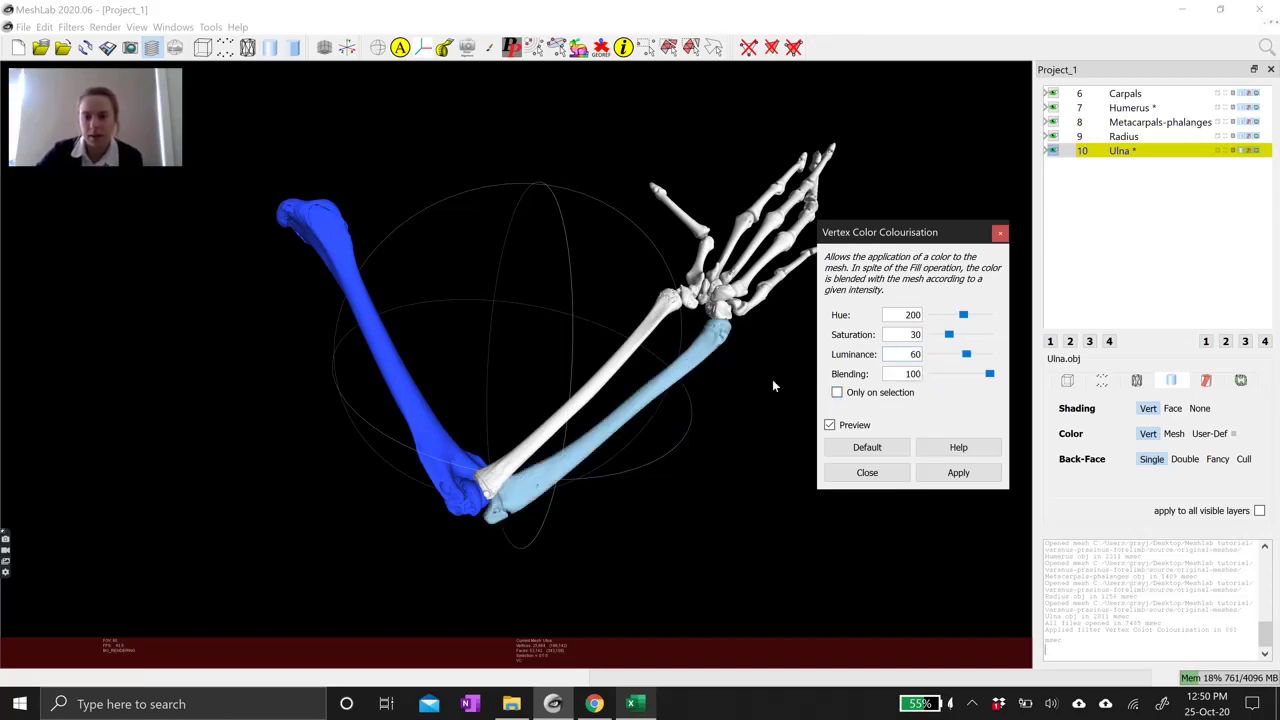
drag(918, 232, 919, 168)
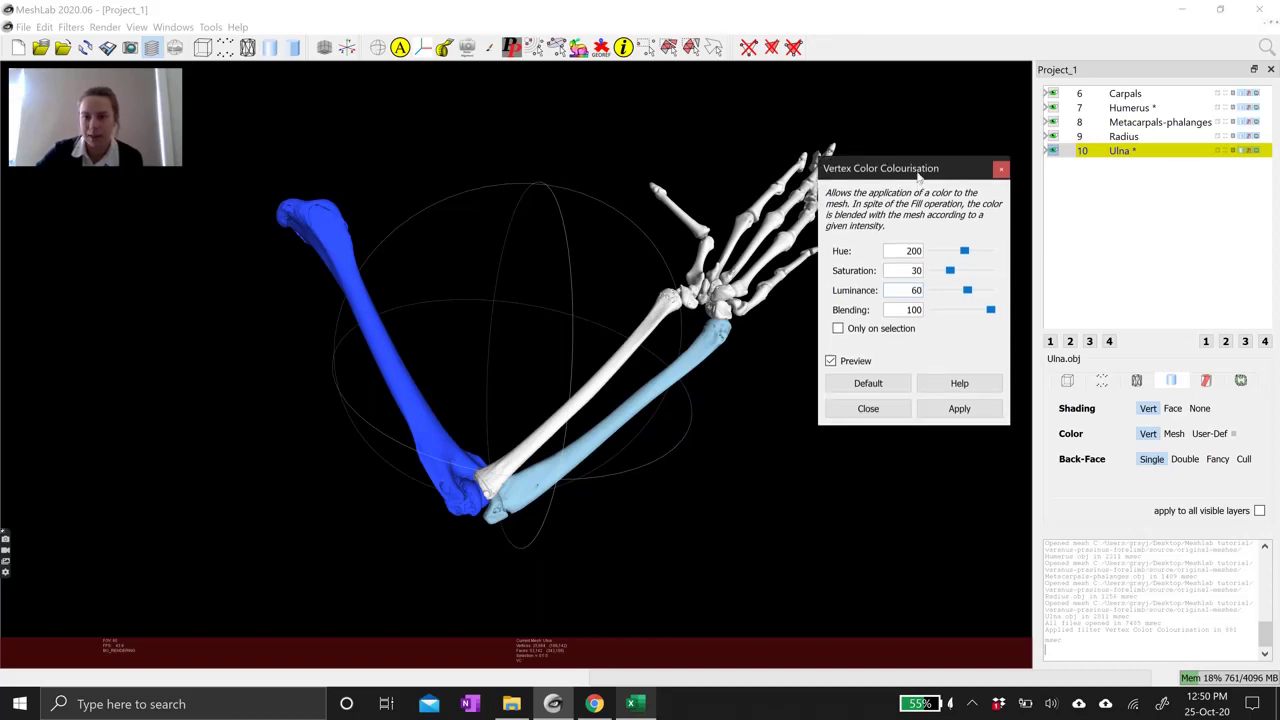
click(960, 409)
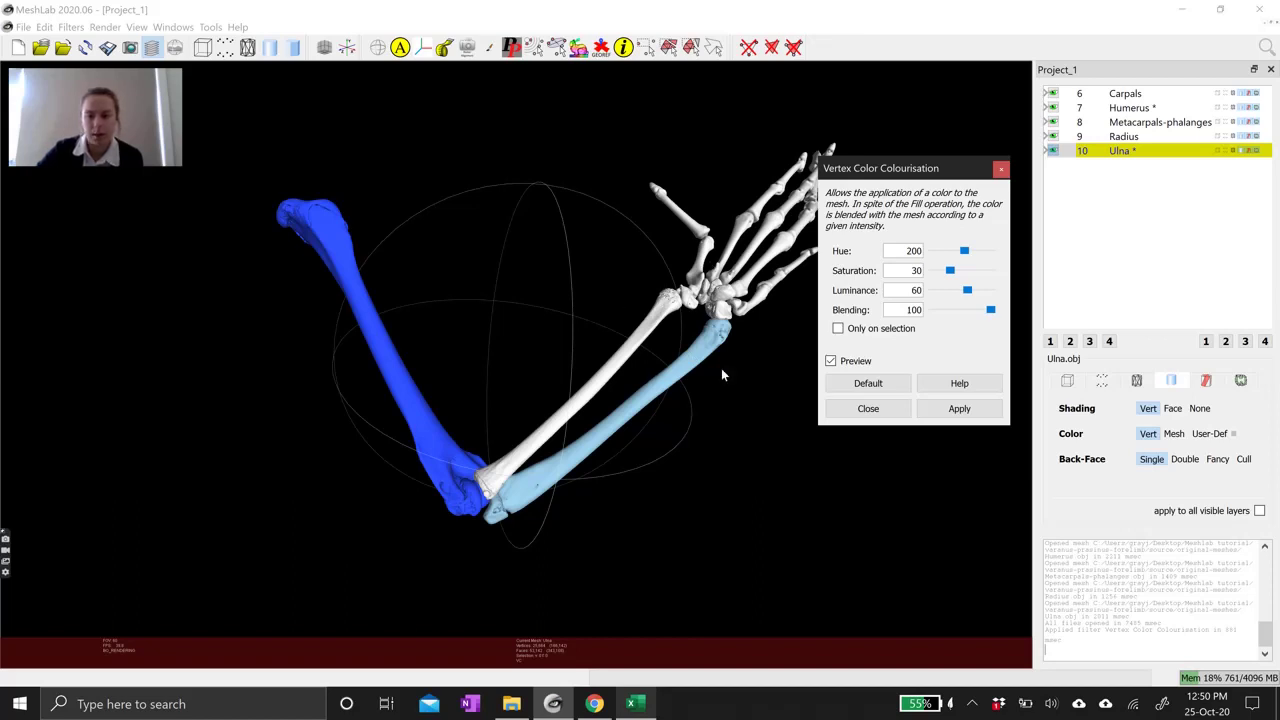
drag(927, 172, 924, 195)
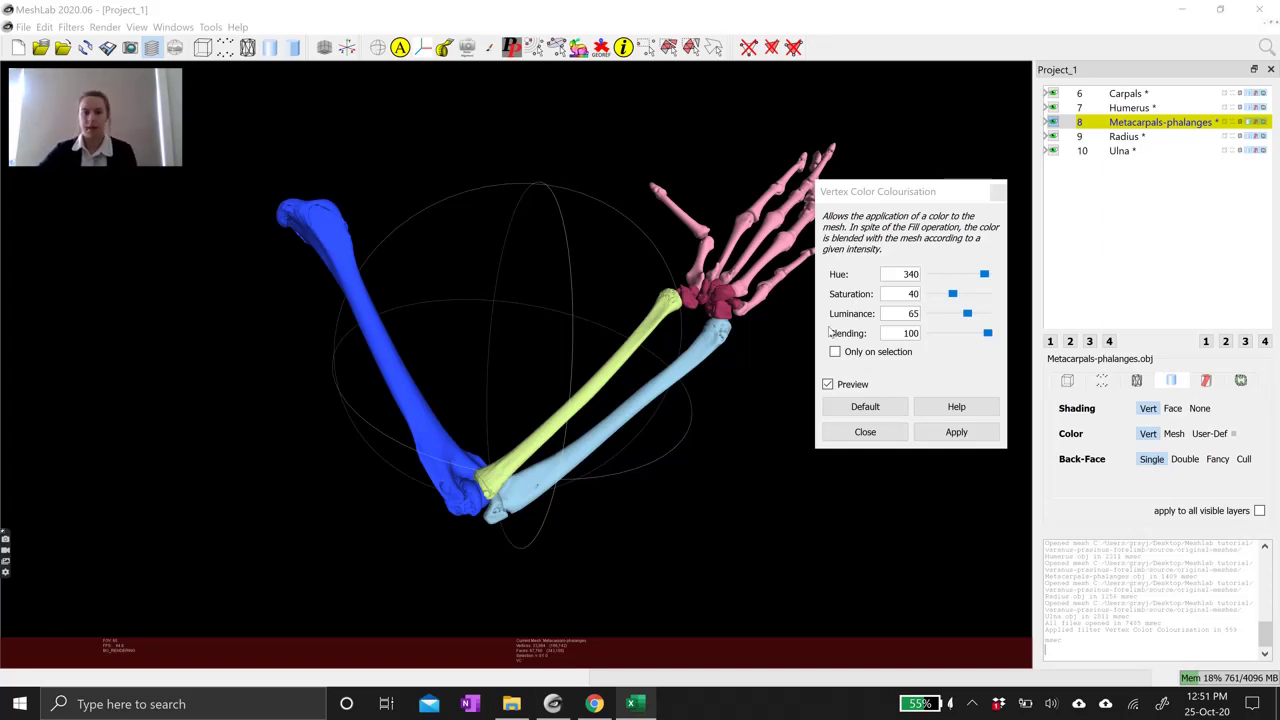
Close the Vertex Color Colourisation dialog and examine the coloured forelimb from several angles.
click(700, 330)
drag(706, 302, 545, 450)
click(998, 191)
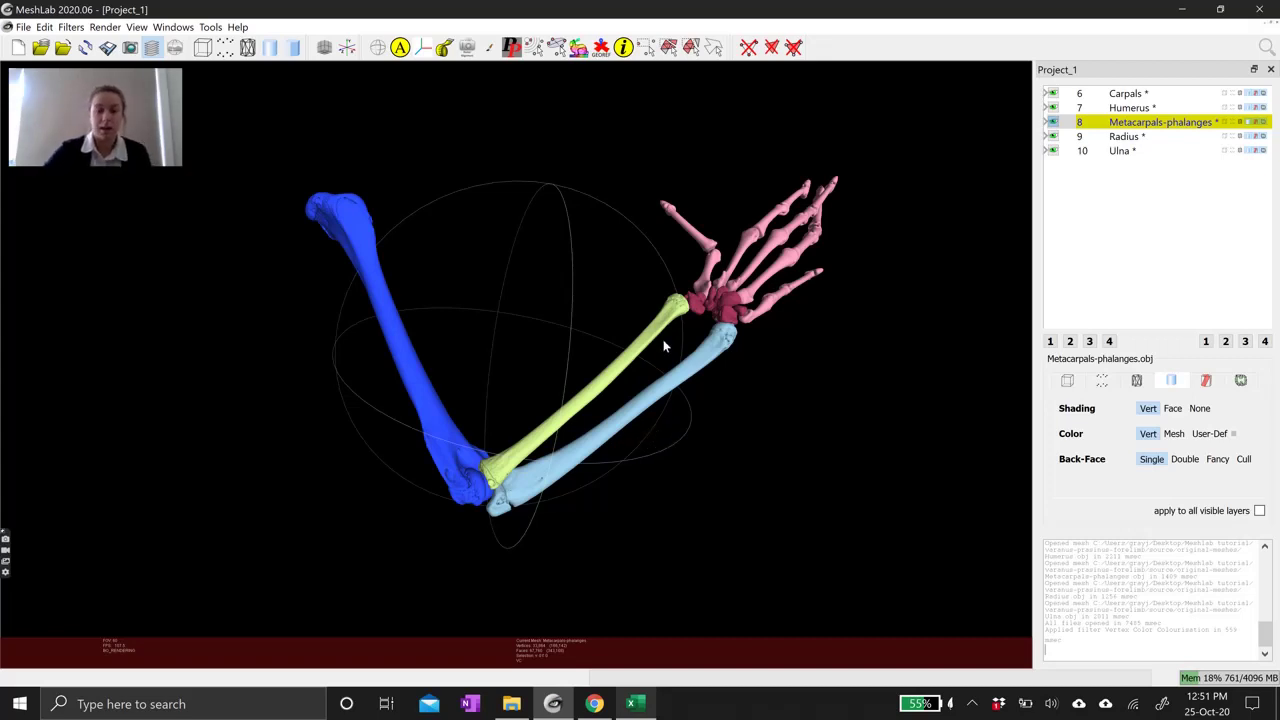
drag(584, 458, 424, 443)
drag(654, 414, 660, 440)
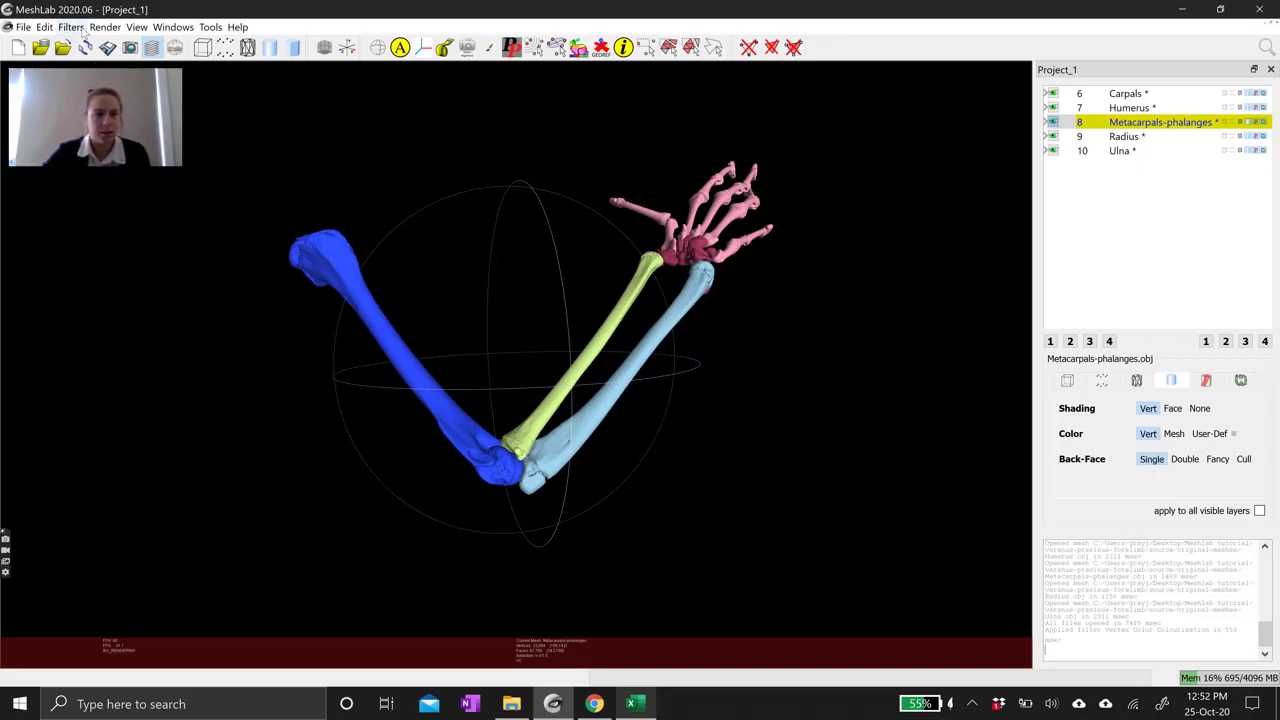
Make the Carpals layer current and apply the Per Vertex Texture Function filter to it with the default functions x and y.
key(Up)
key(Up)
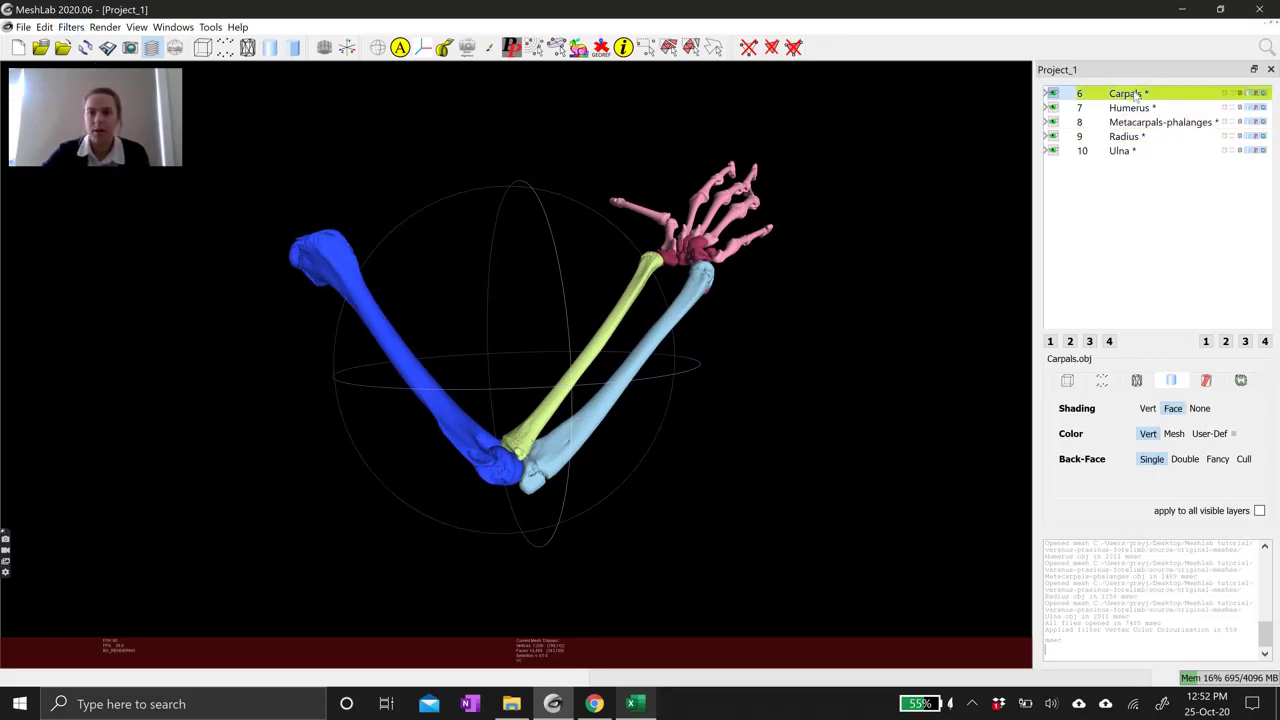
click(73, 28)
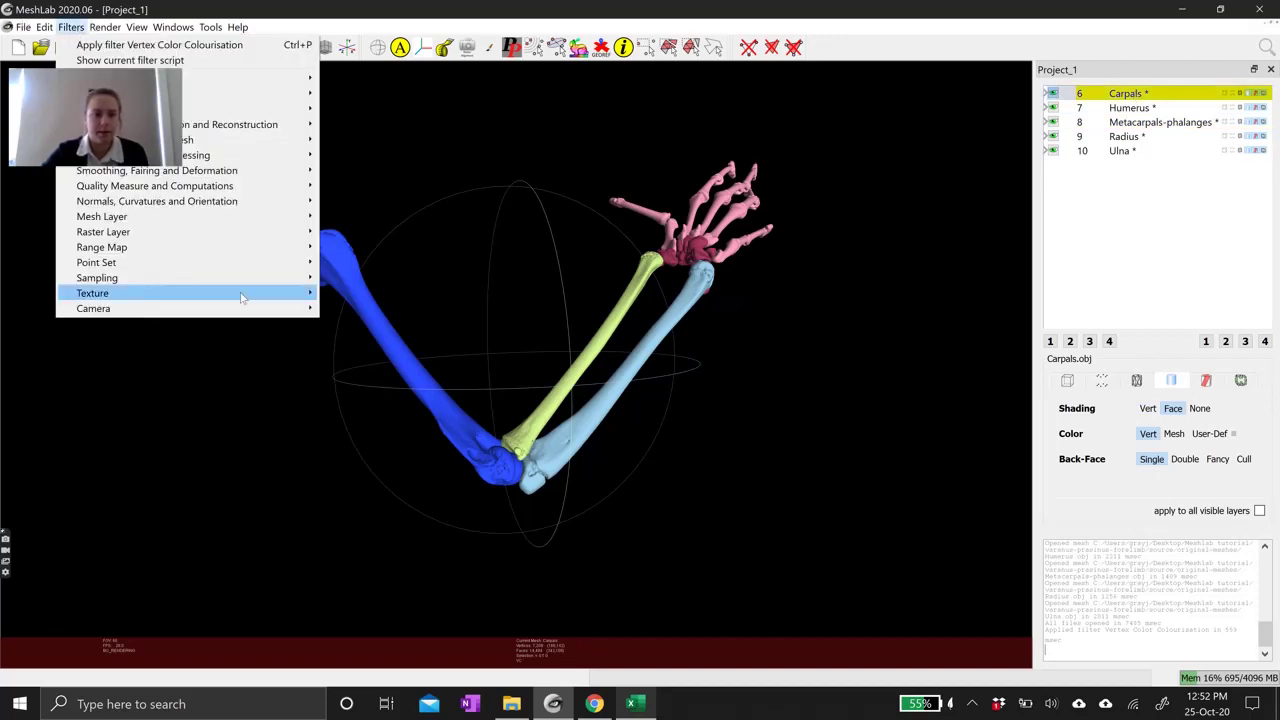
mouse_move(242, 297)
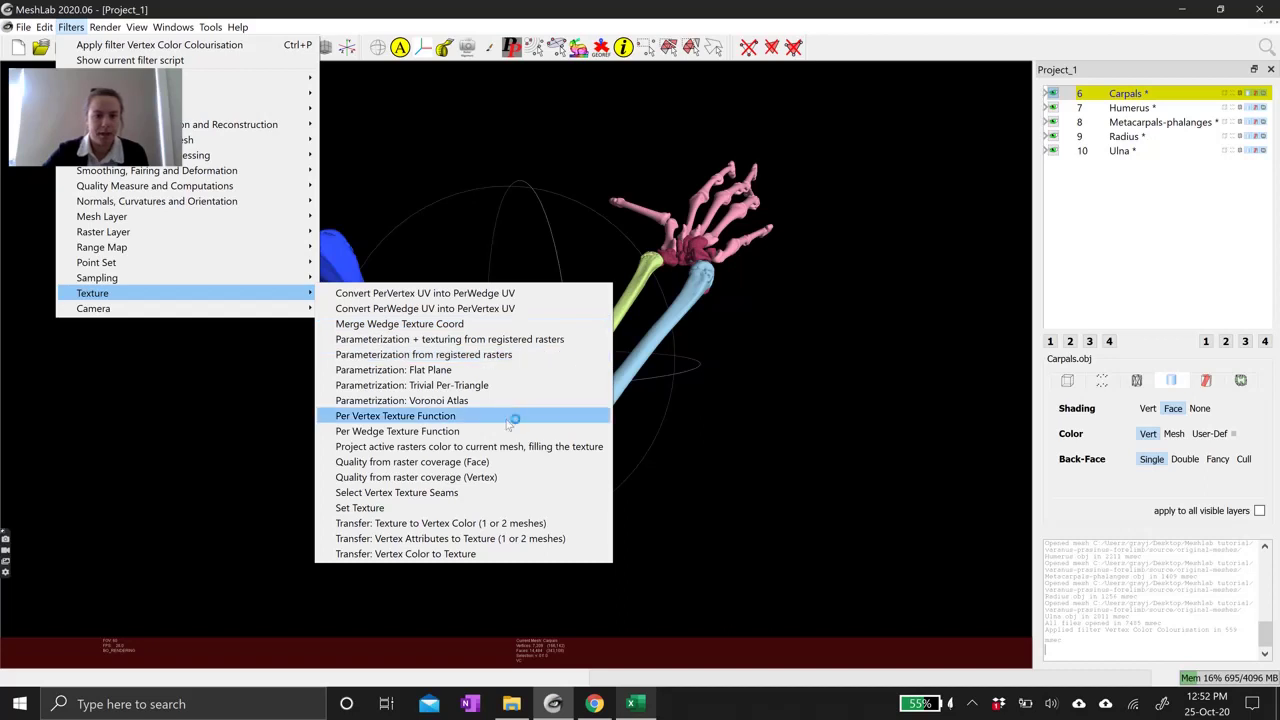
click(445, 416)
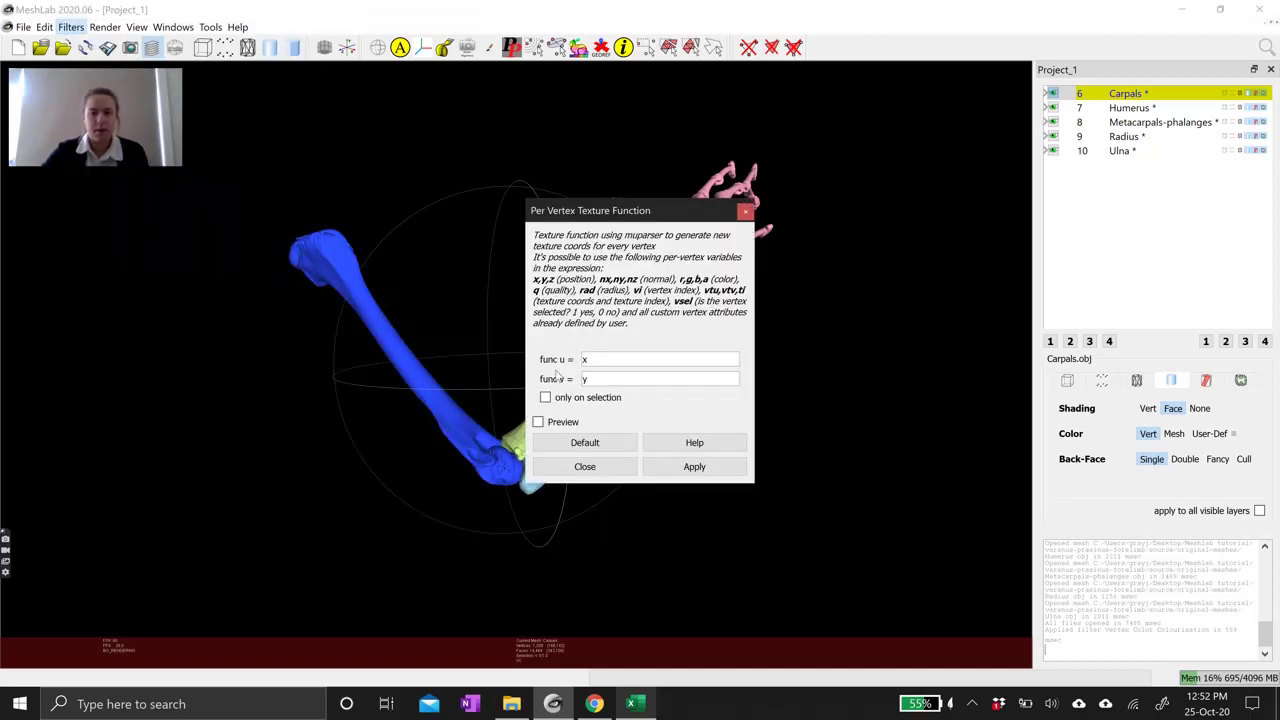
drag(700, 216, 965, 92)
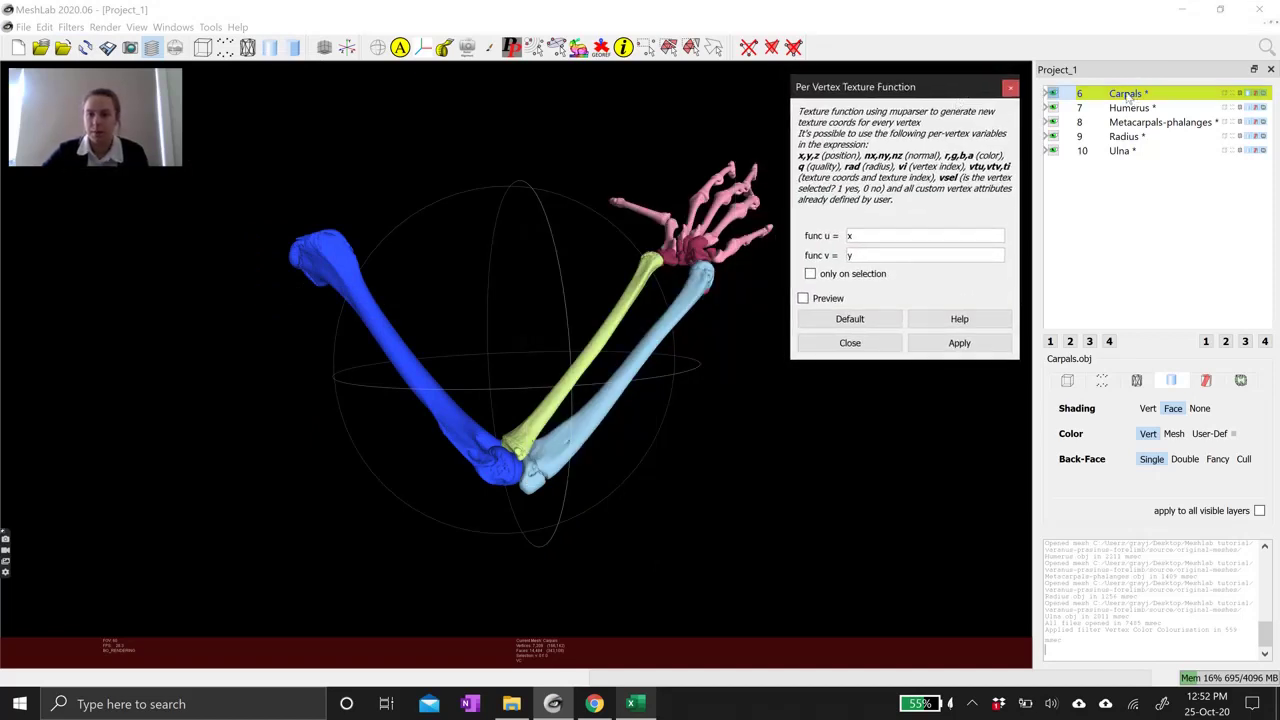
click(959, 343)
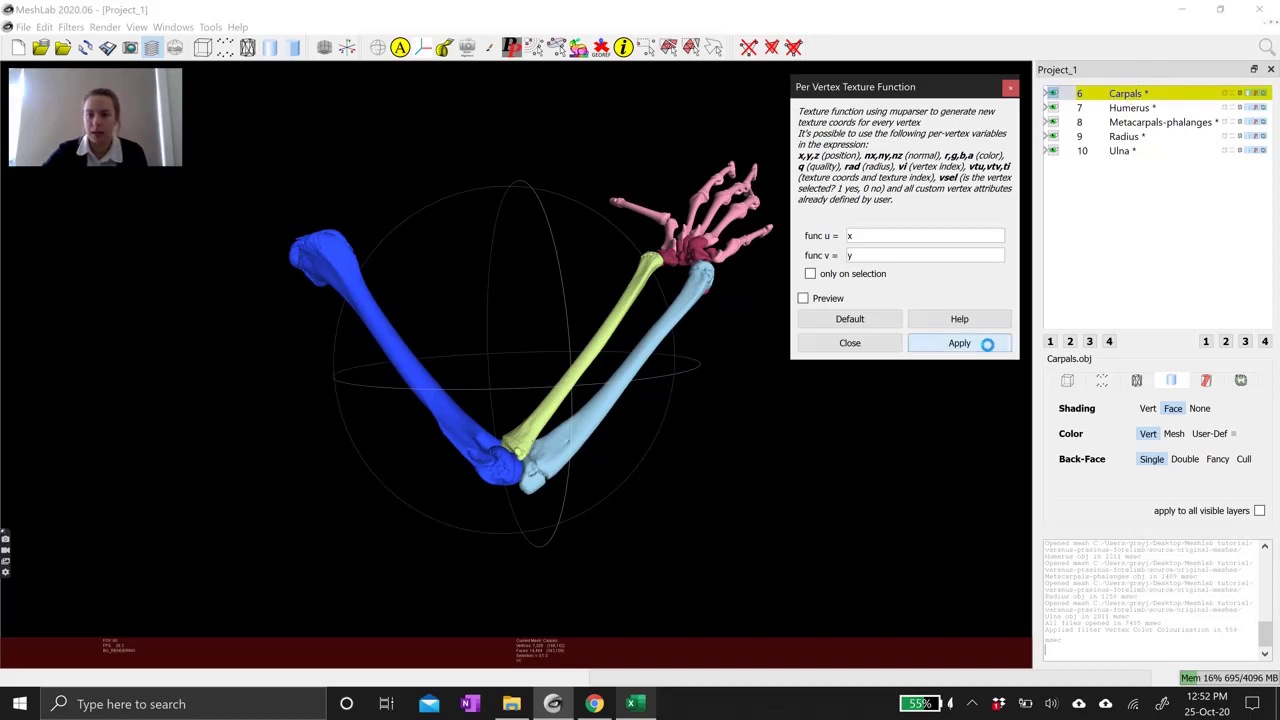
Apply the Per Vertex Texture Function with functions x and y to the Humerus, Metacarpals-phalanges, Radius and Ulna layers, and close the dialog.
click(1130, 107)
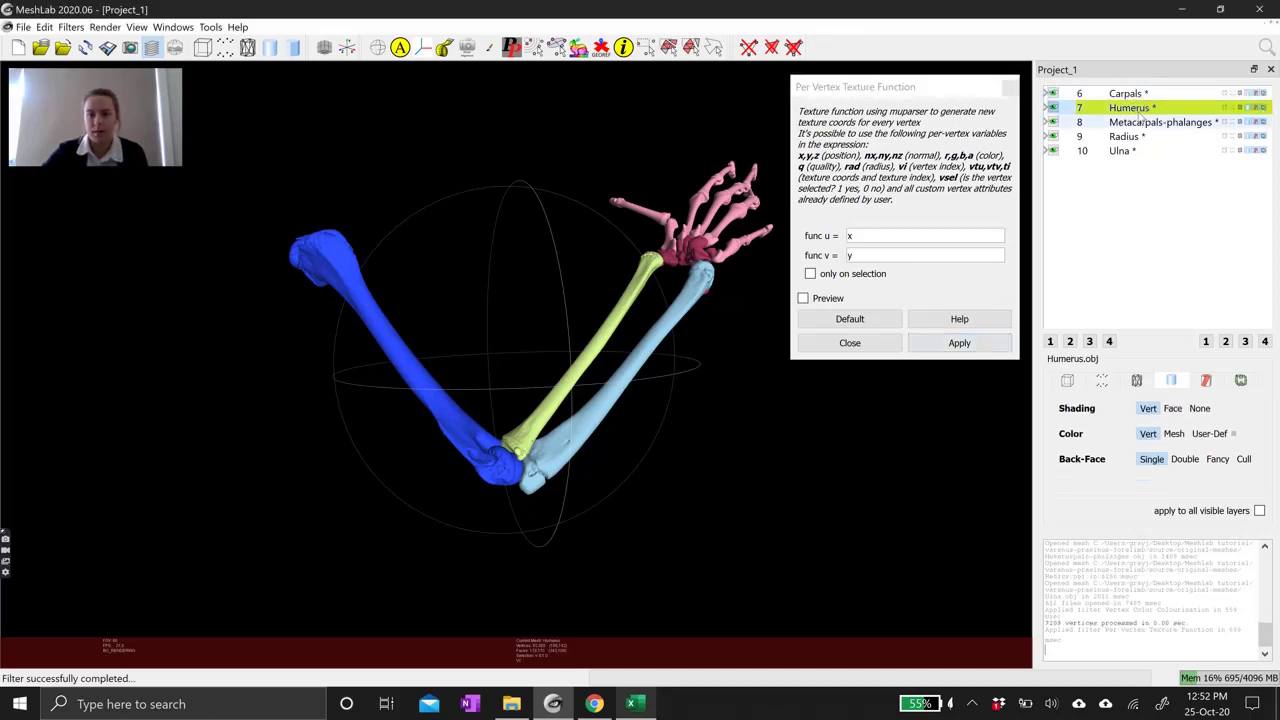
click(991, 343)
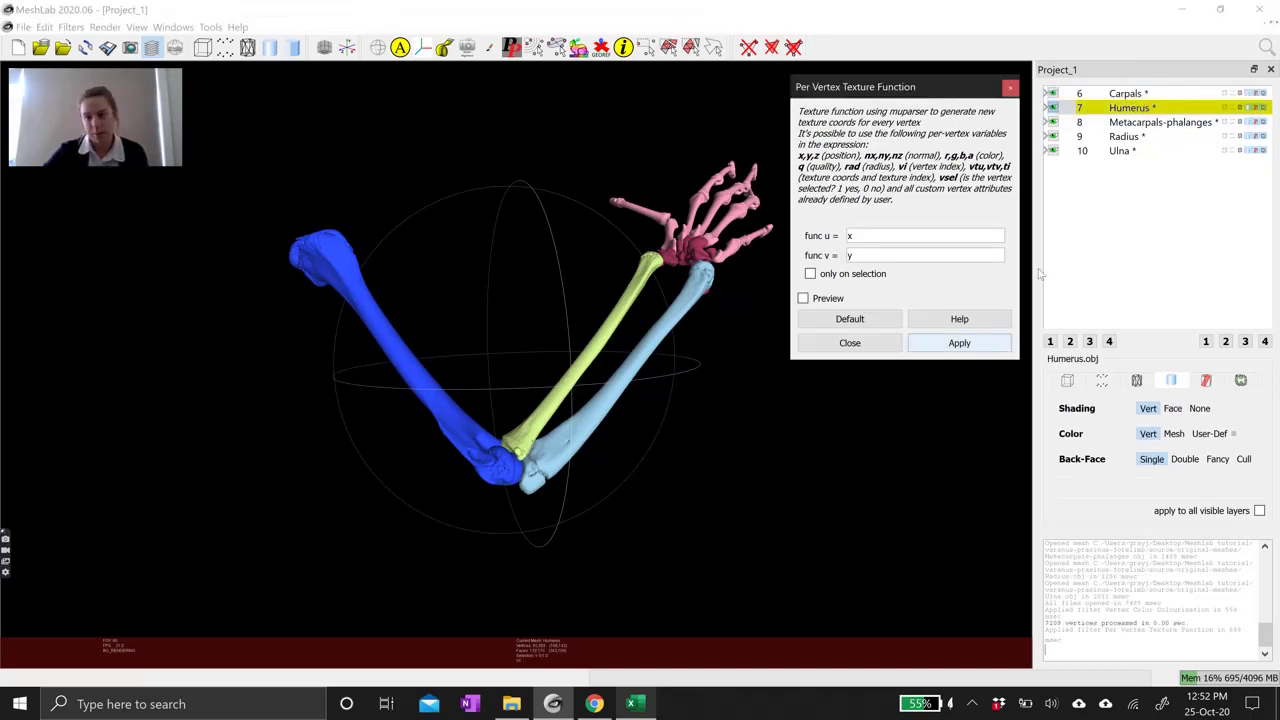
click(1112, 124)
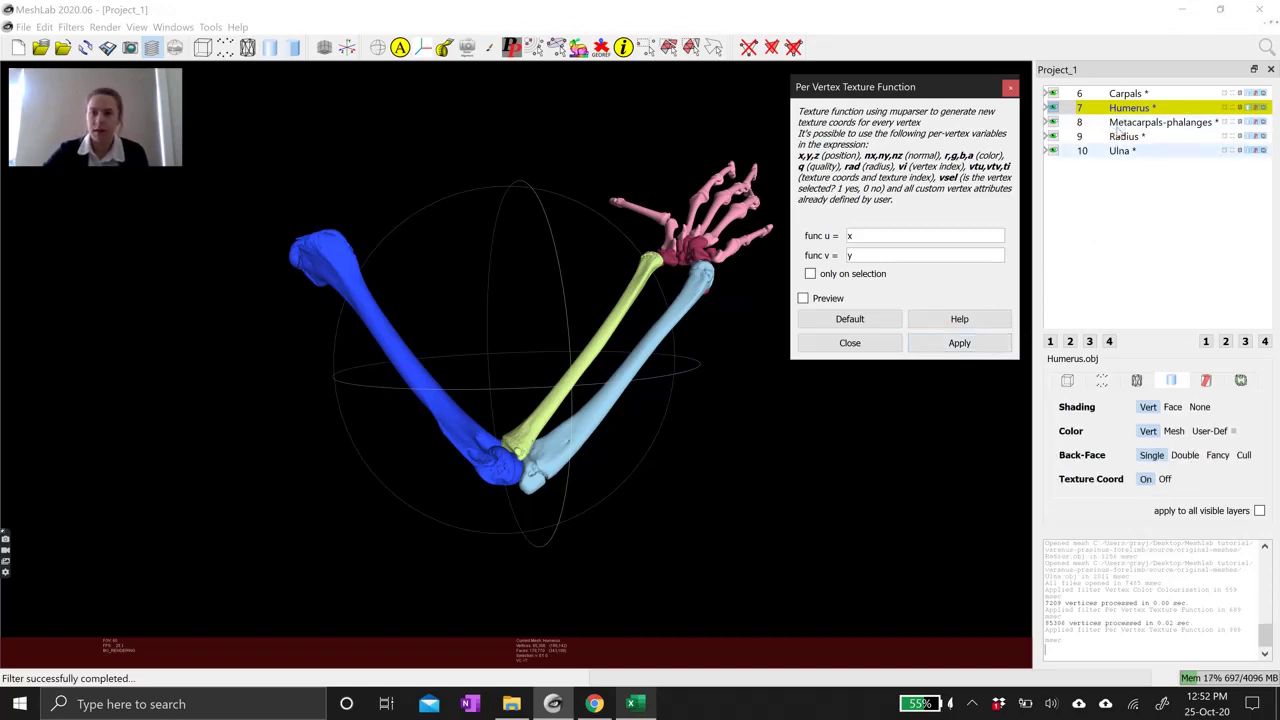
click(988, 340)
click(988, 340)
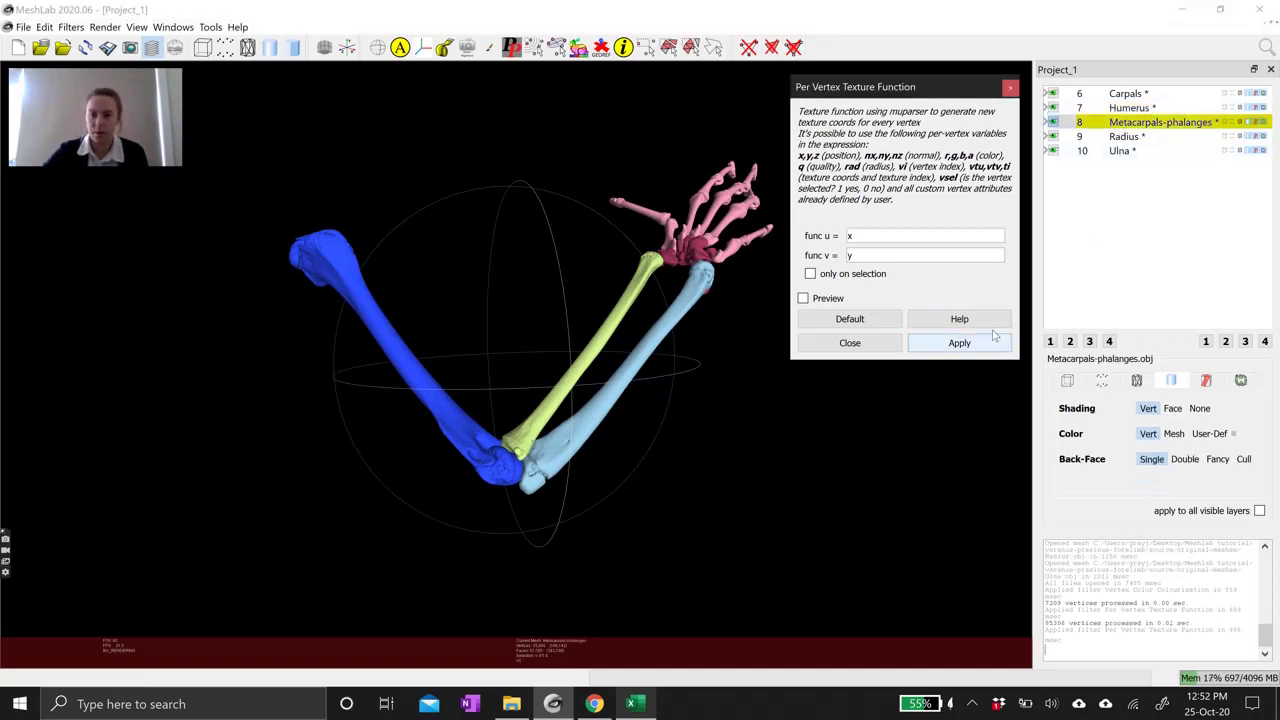
click(1118, 138)
key(Return)
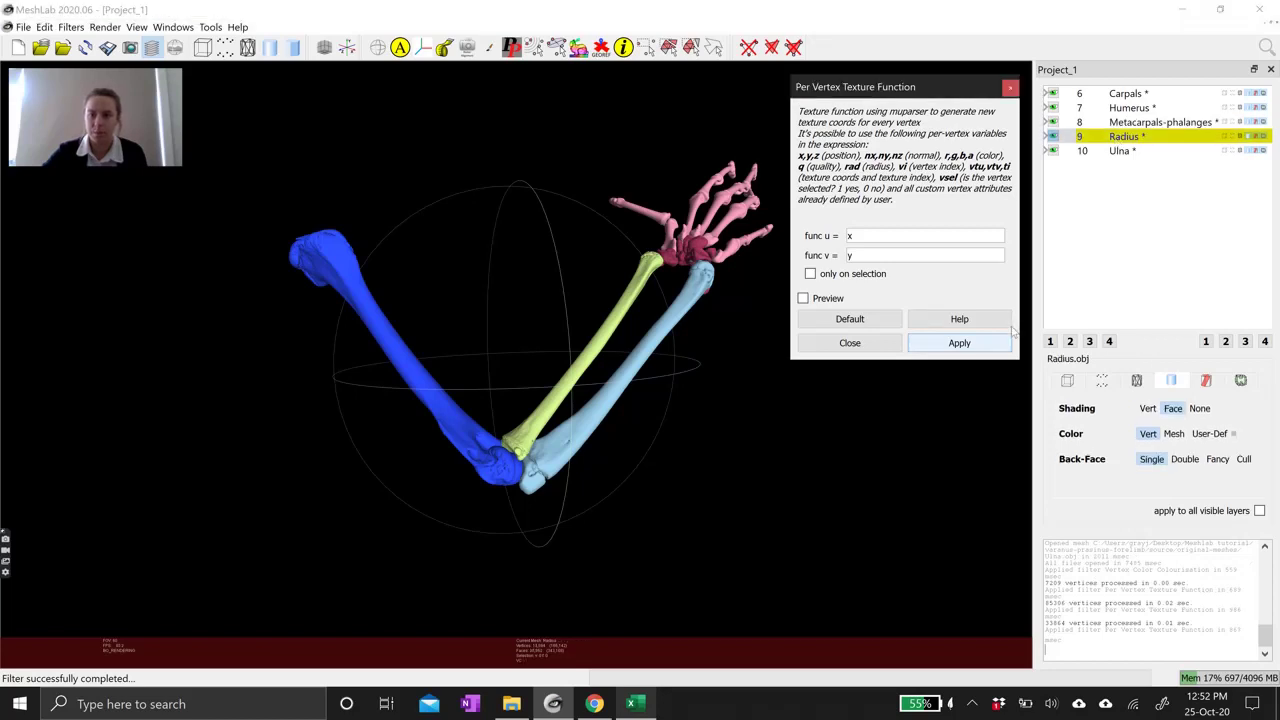
click(1120, 150)
key(Return)
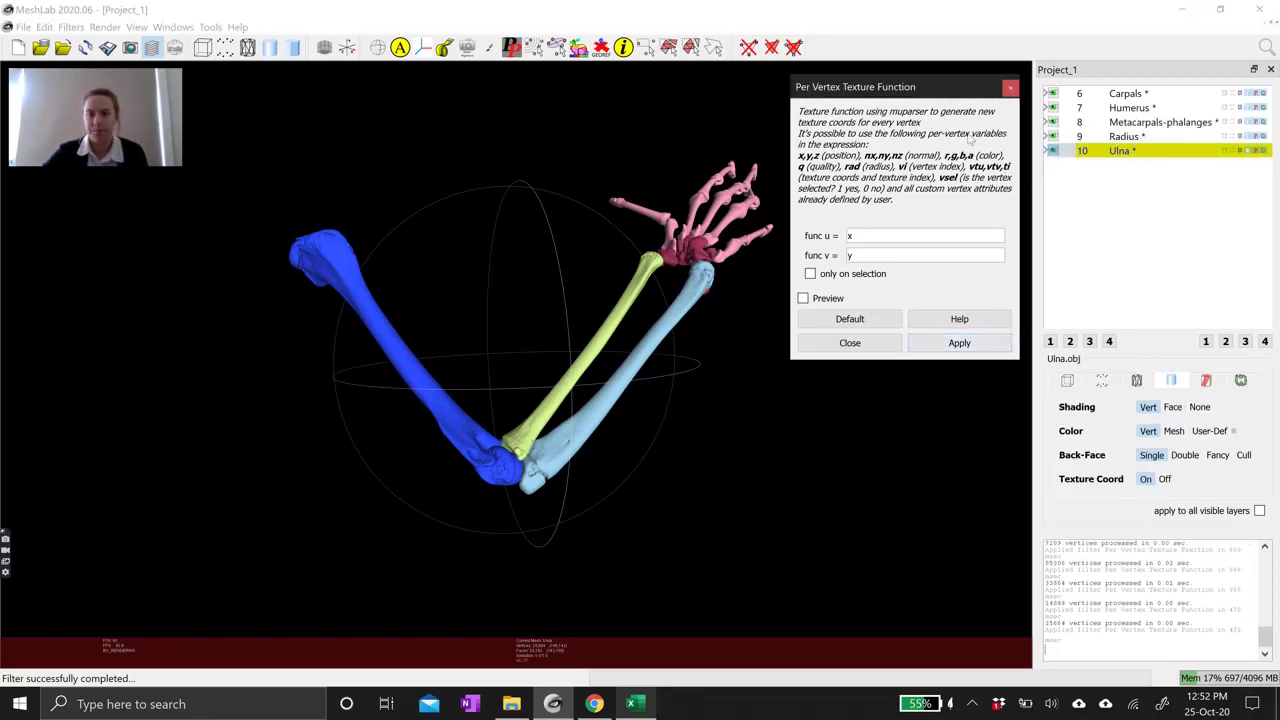
click(1010, 87)
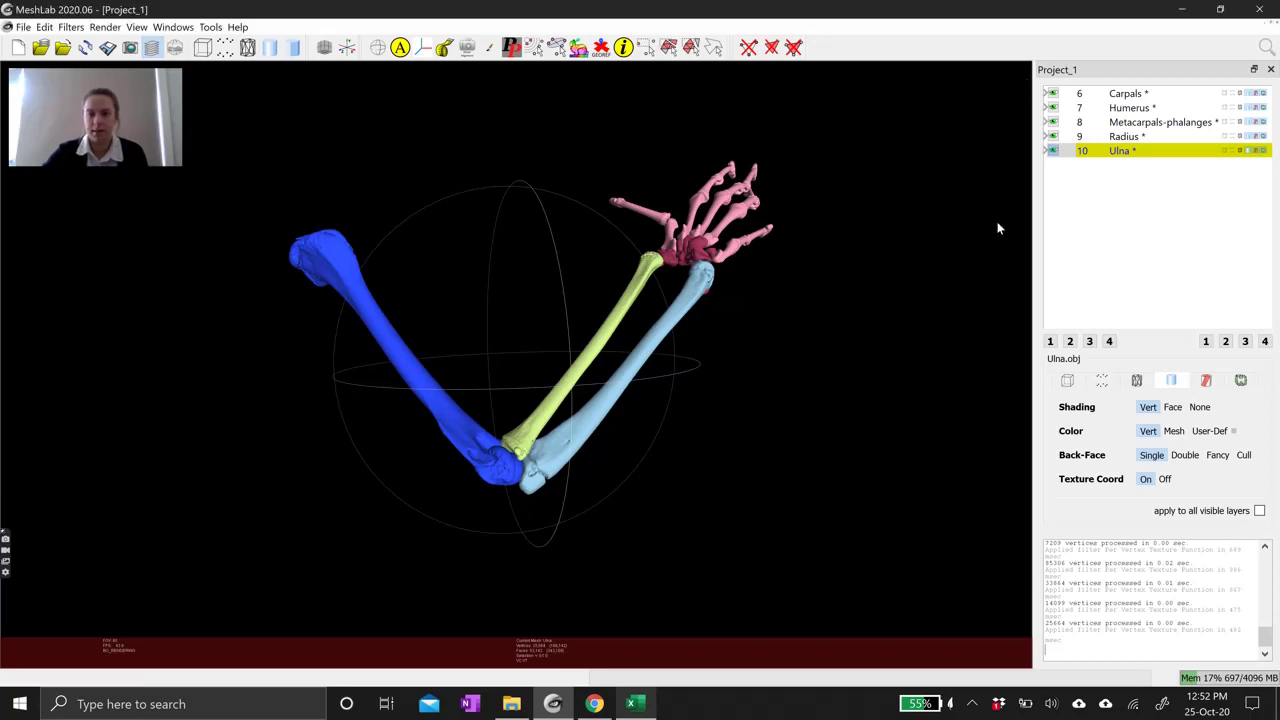
drag(794, 320, 712, 432)
drag(729, 342, 715, 385)
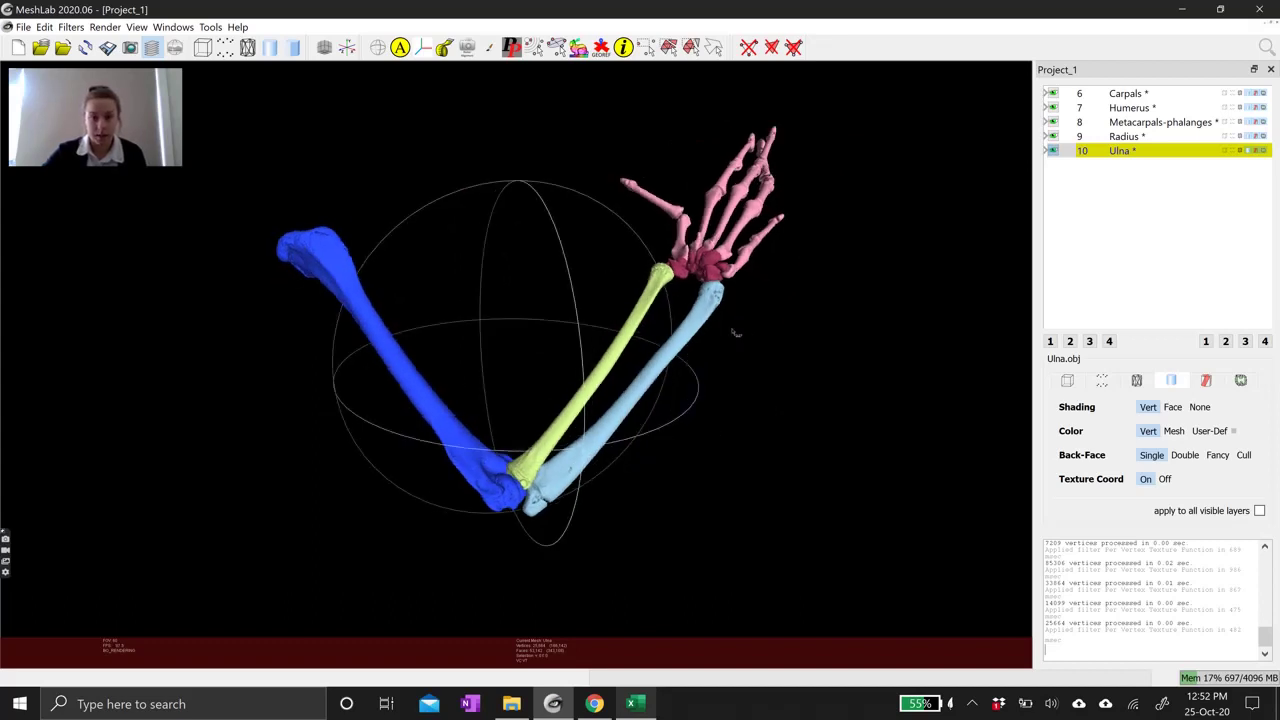
middle_drag(616, 450, 566, 398)
drag(565, 397, 552, 418)
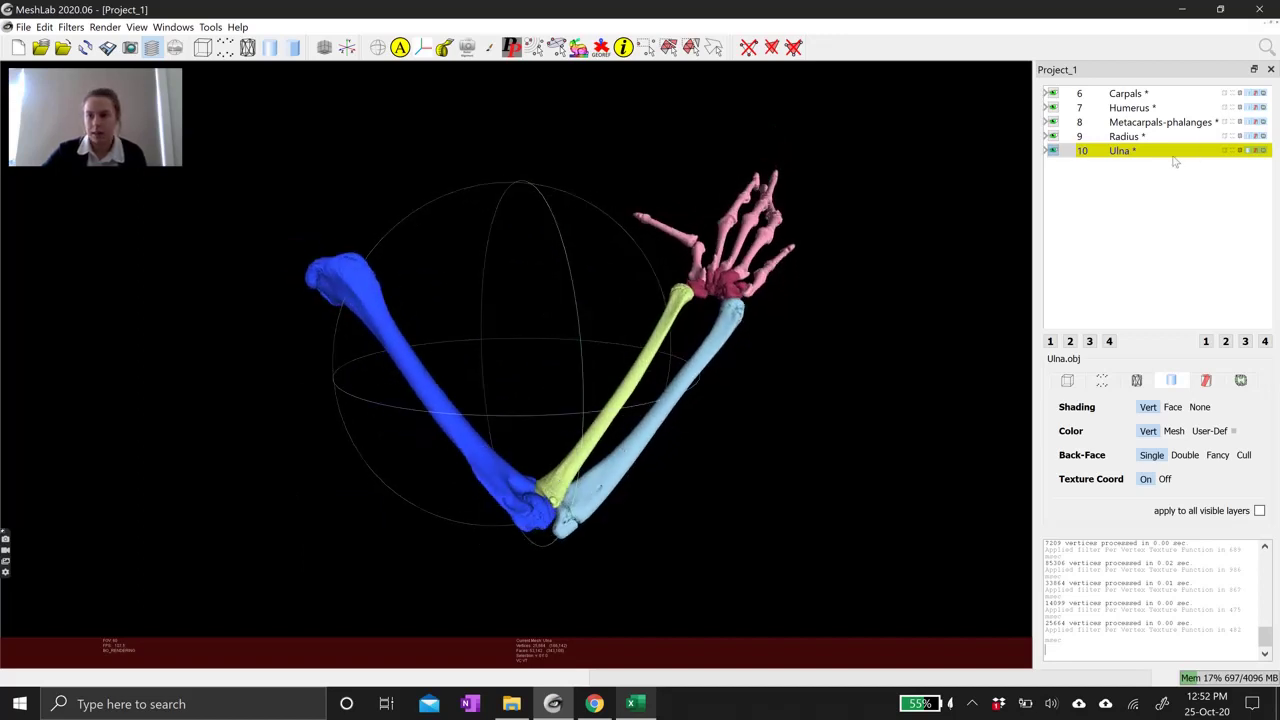
Export the Carpals layer as an Alias Wavefront OBJ file named Carpals-col.obj in the original meshes' folder.
click(1132, 95)
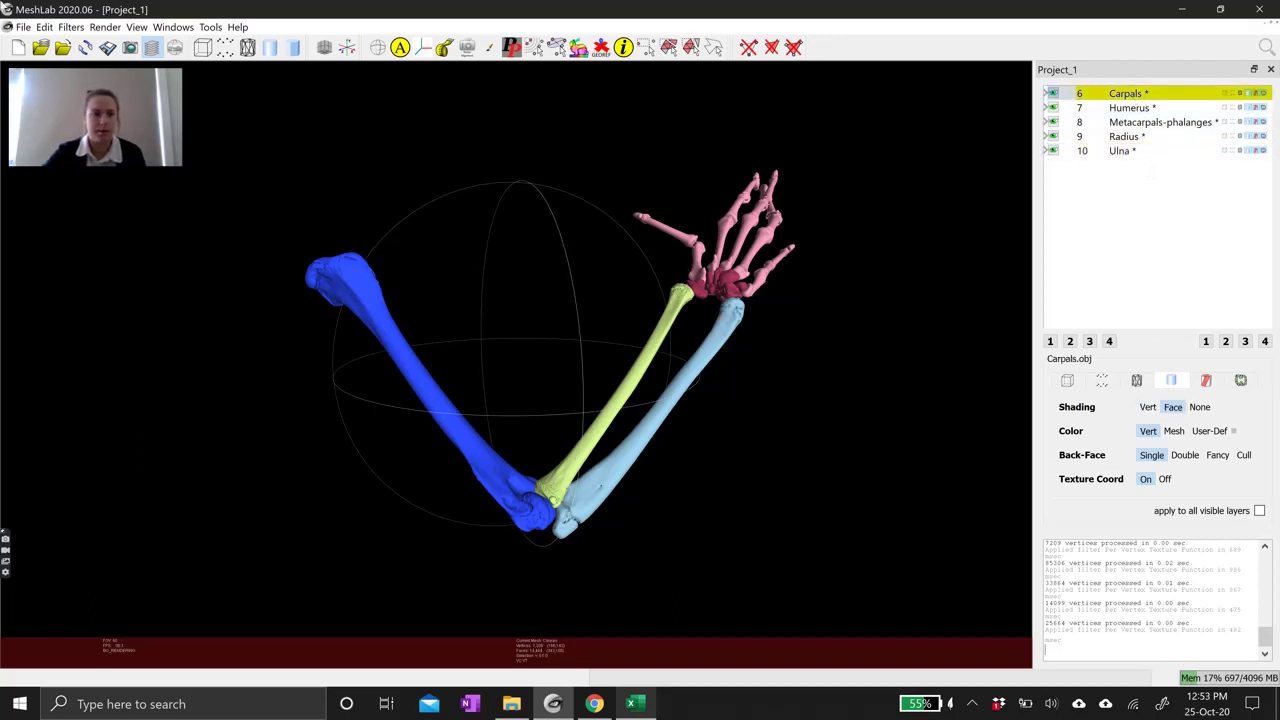
click(21, 28)
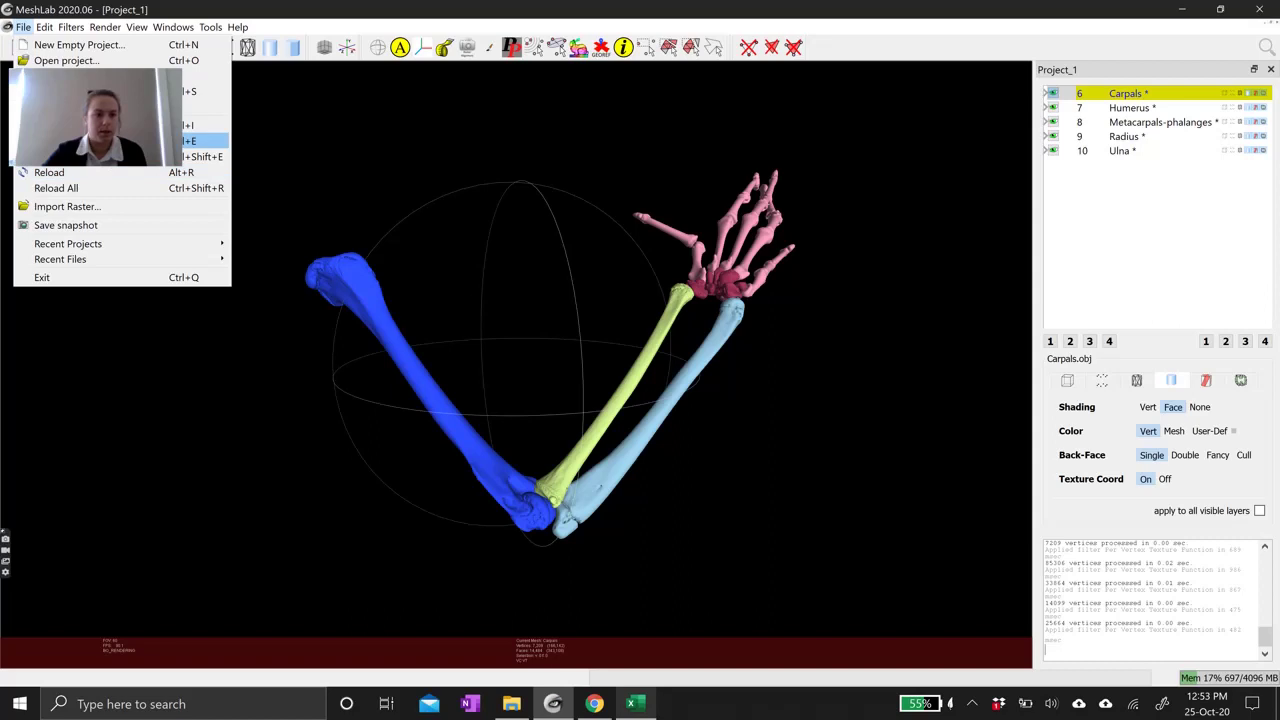
click(120, 141)
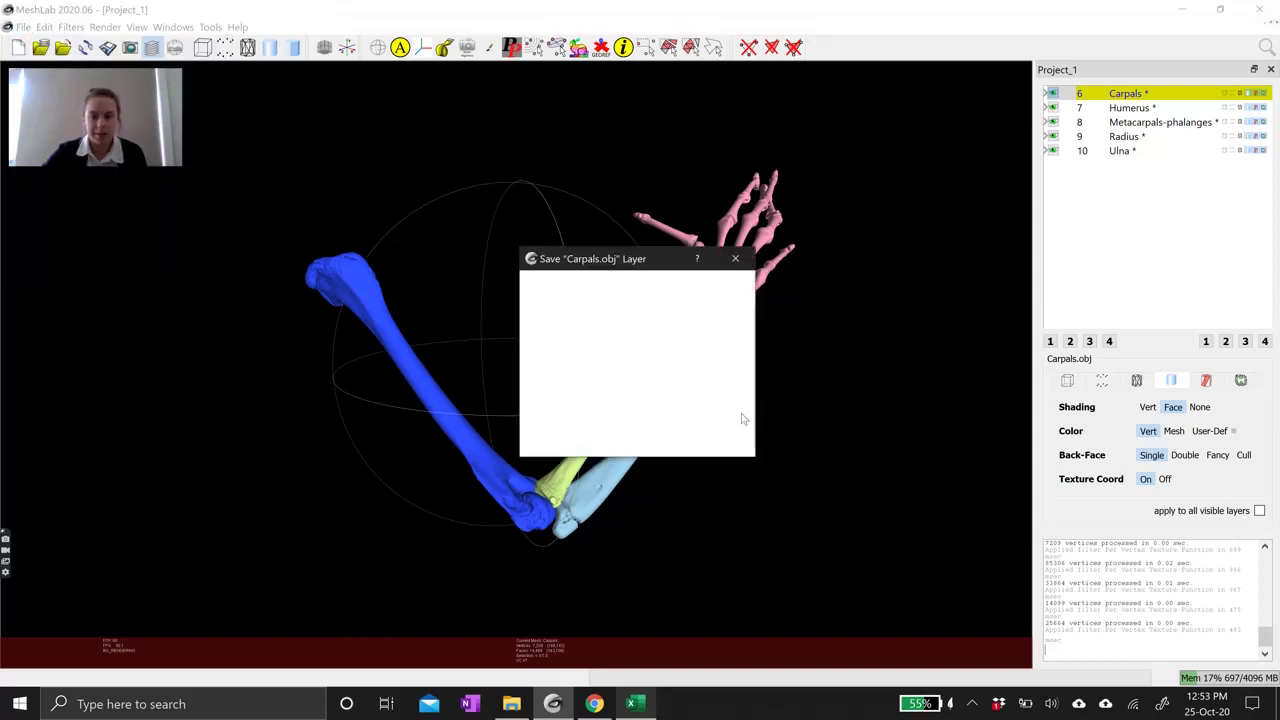
click(659, 441)
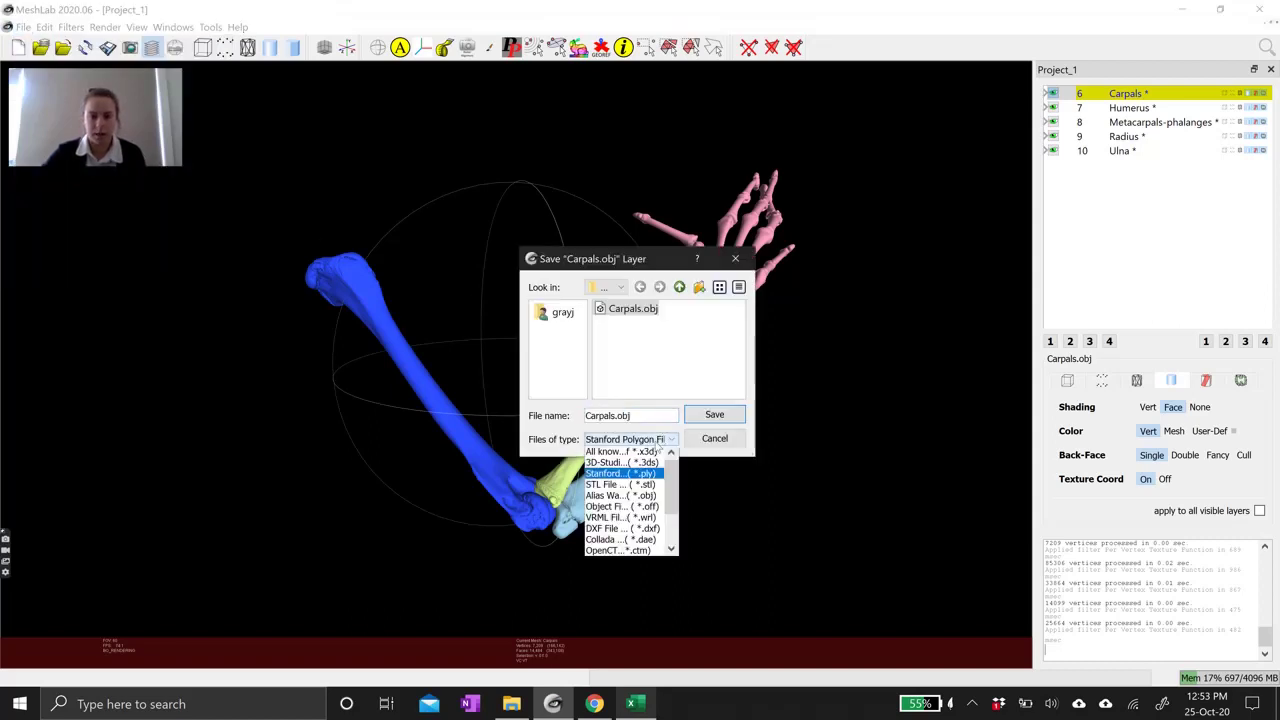
click(652, 496)
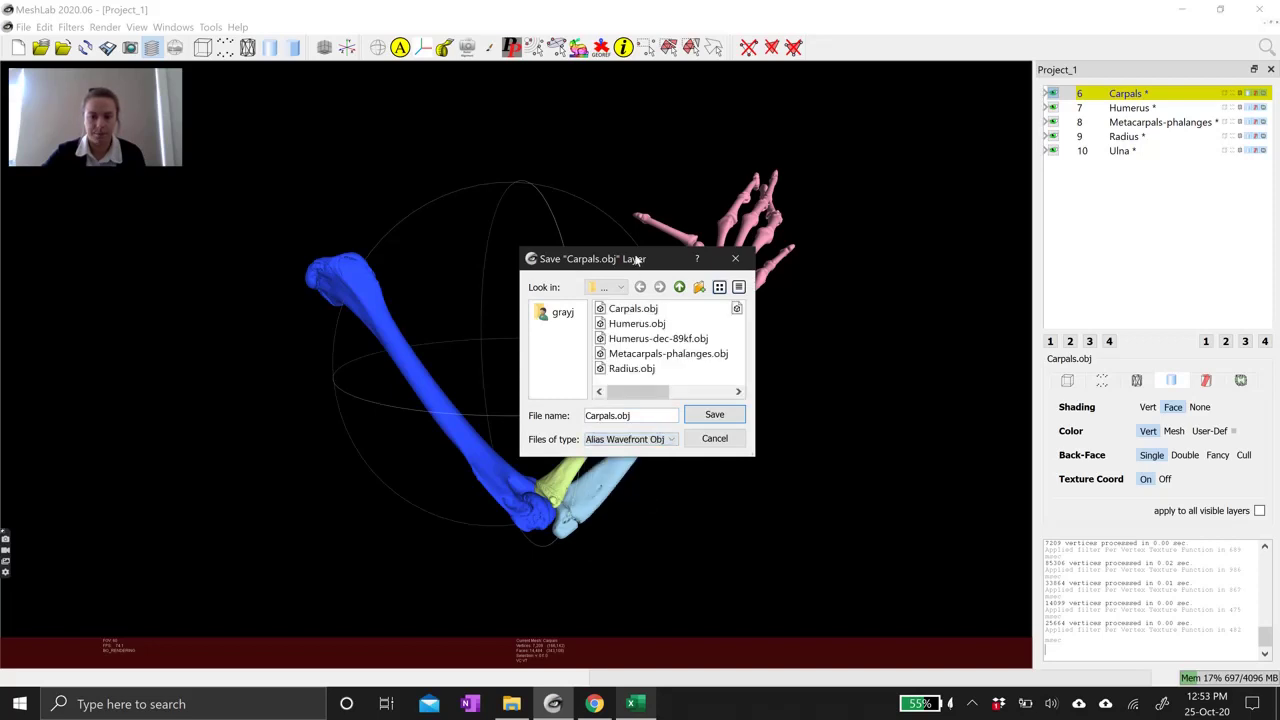
drag(540, 258, 442, 248)
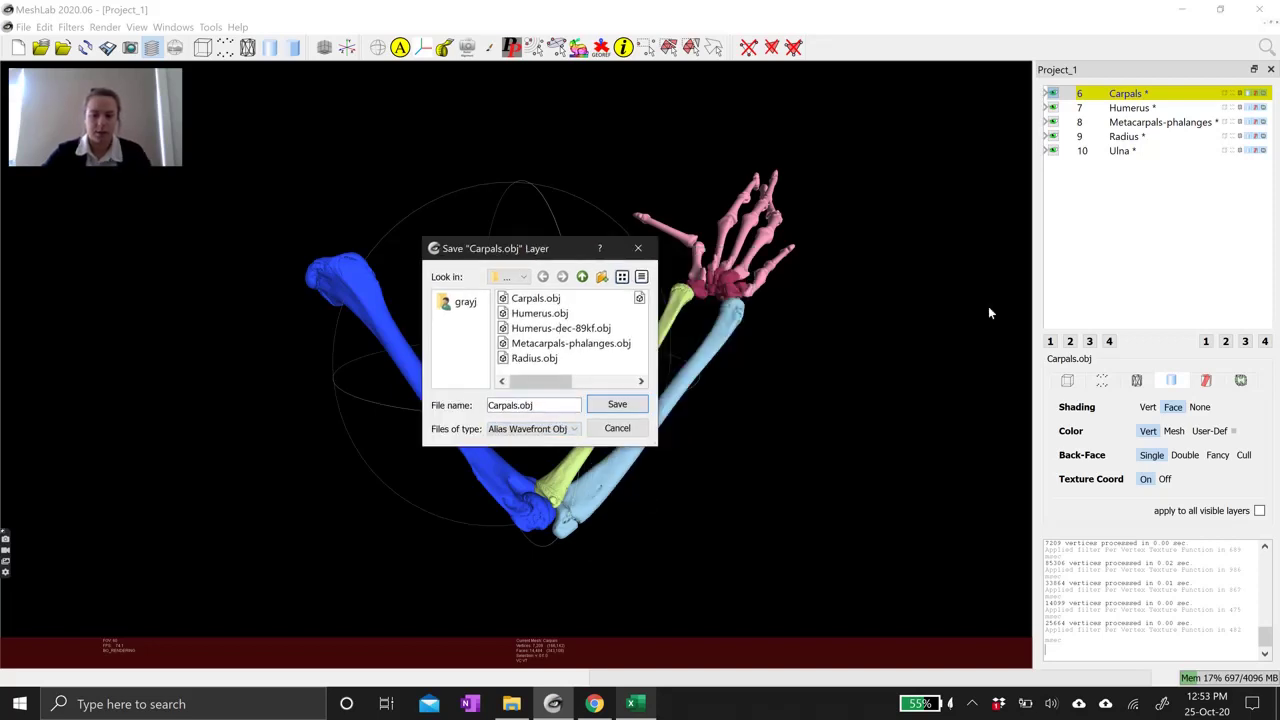
text(-col)
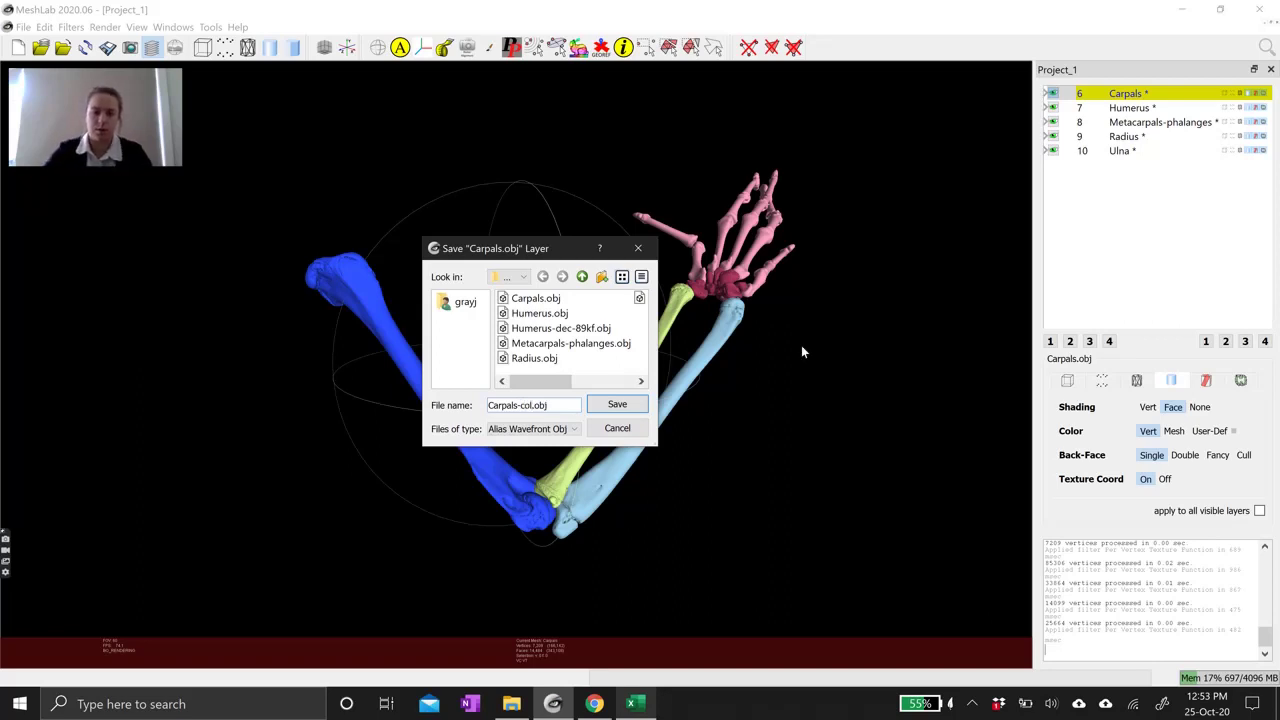
click(618, 406)
Finish saving the carpals mesh with vertex Color, Normal and TexCoord included.
drag(618, 258, 552, 146)
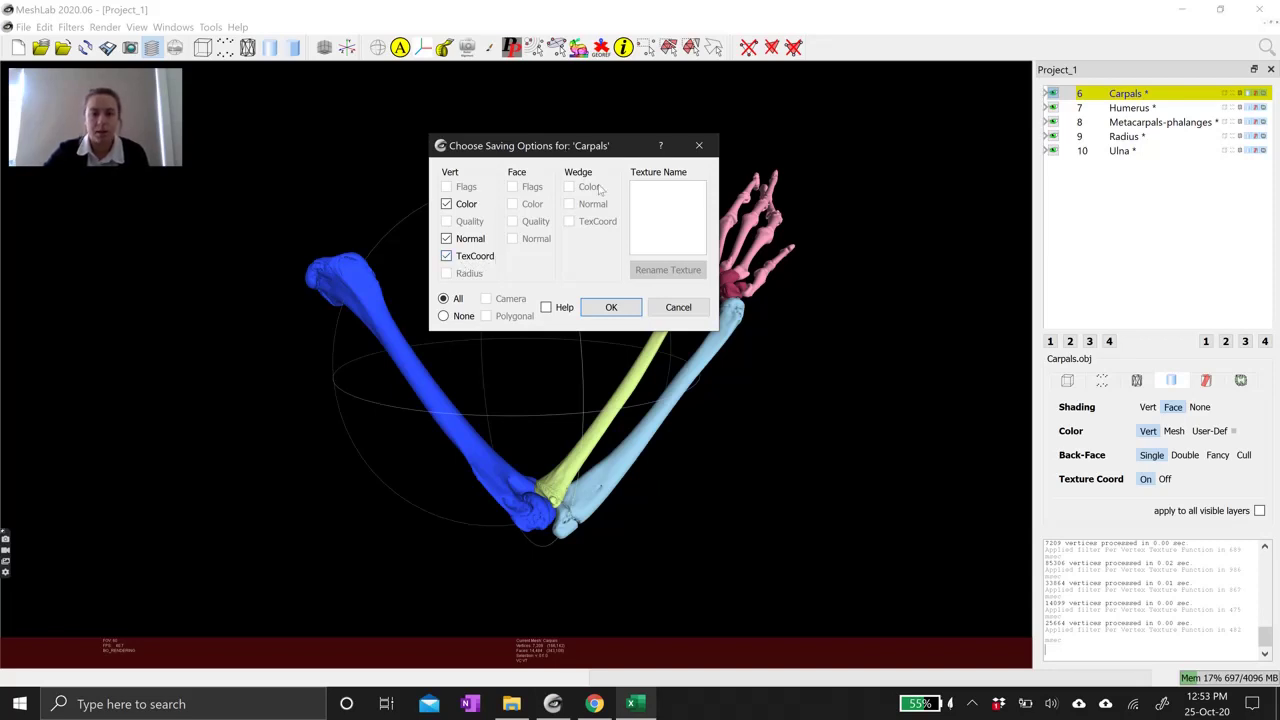
drag(486, 143, 387, 111)
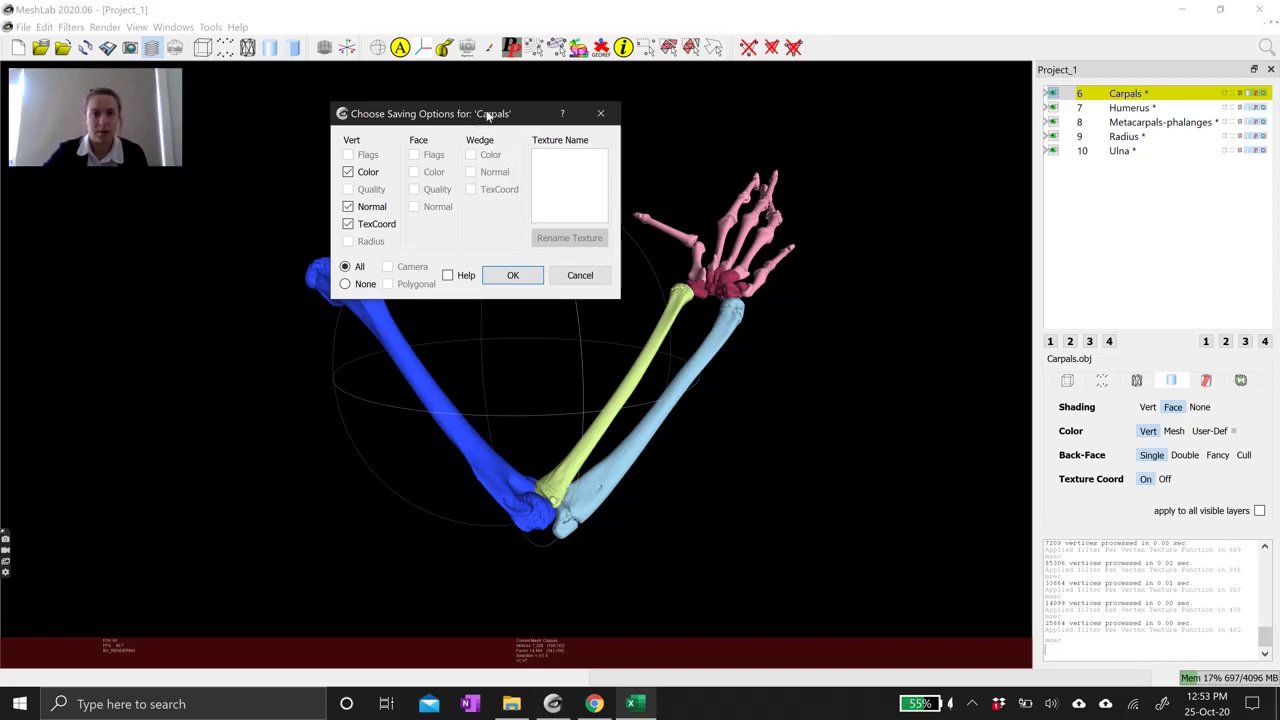
drag(486, 116, 497, 109)
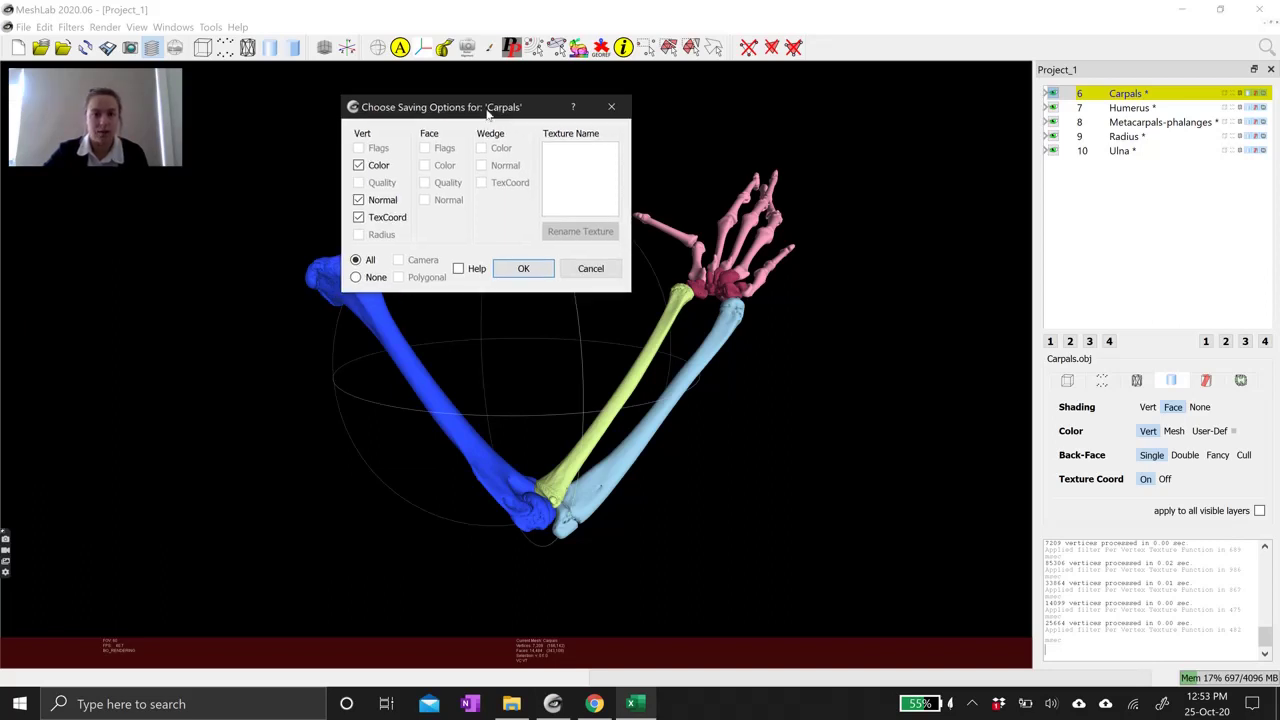
click(527, 269)
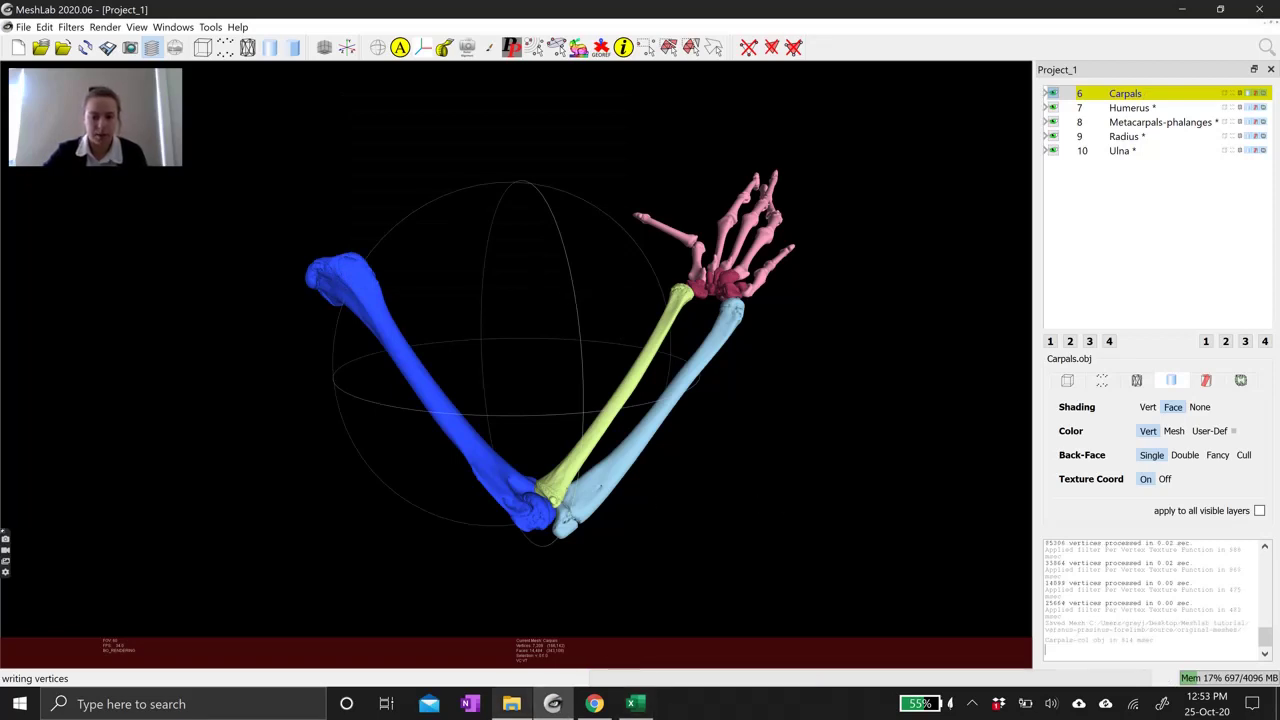
Check the exported carpals files in the original-meshes folder in File Explorer, and return to MeshLab.
click(511, 704)
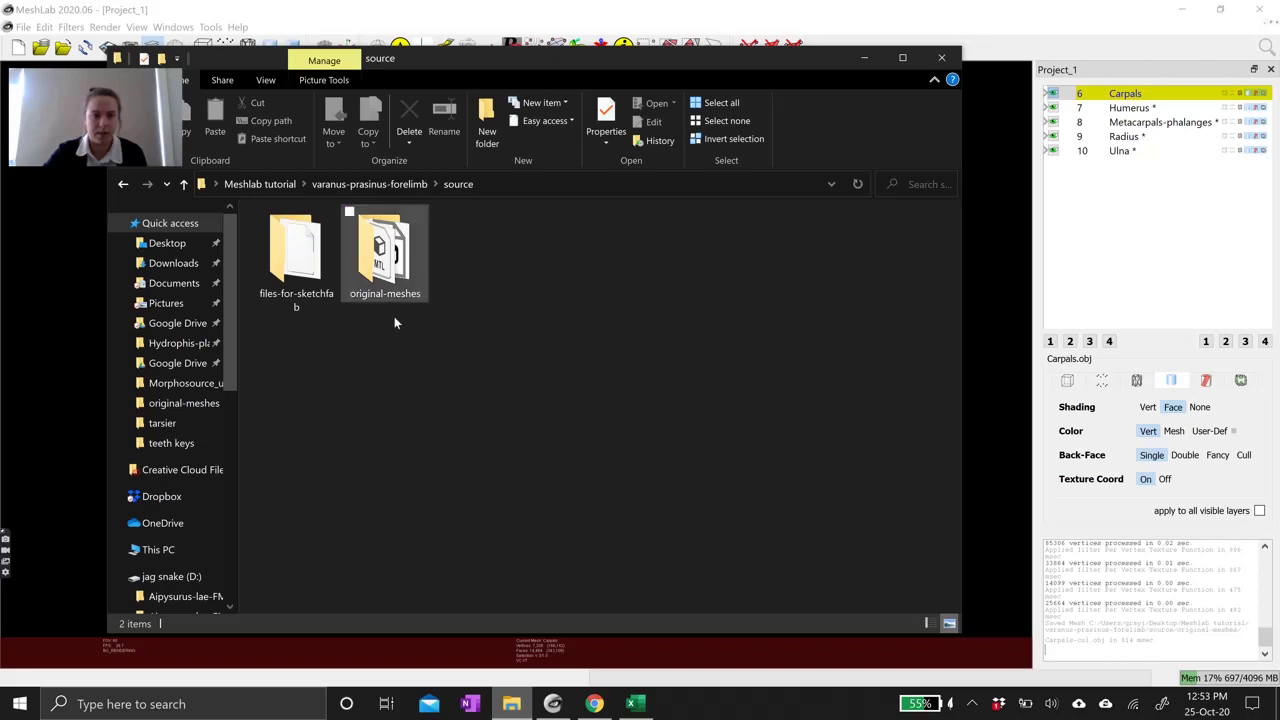
click(393, 262)
double_click(393, 262)
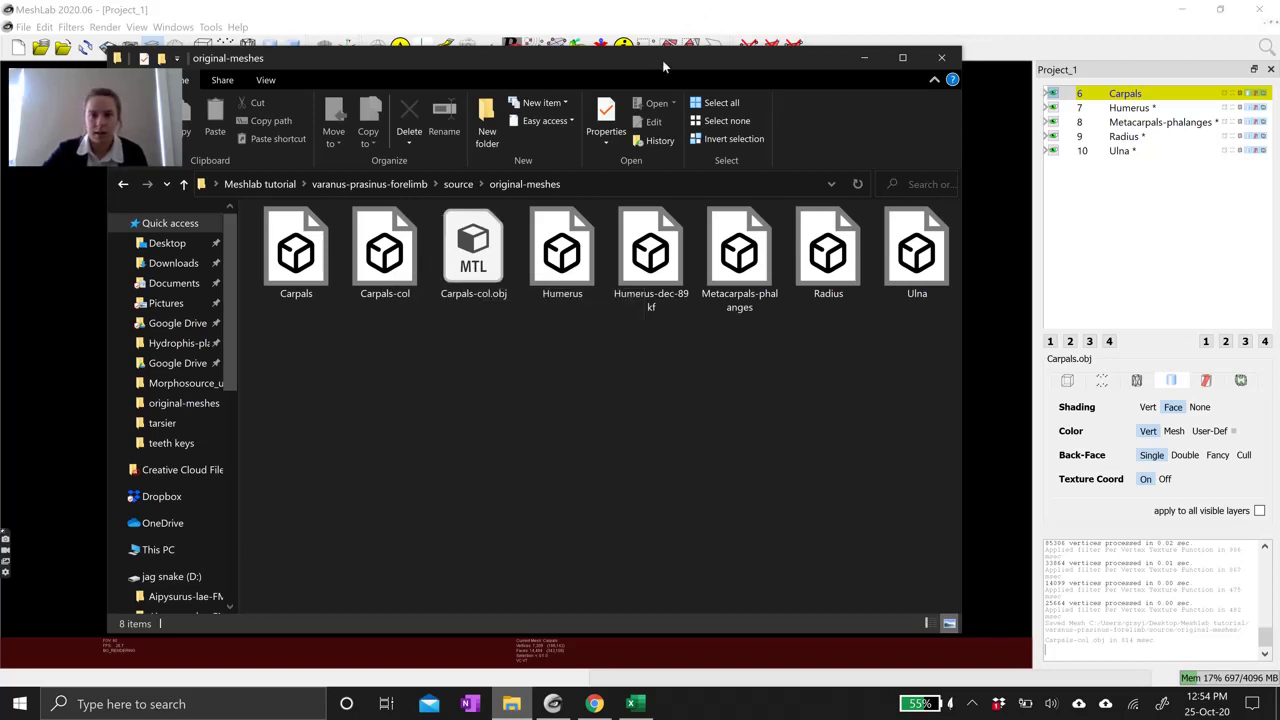
drag(662, 60, 679, 56)
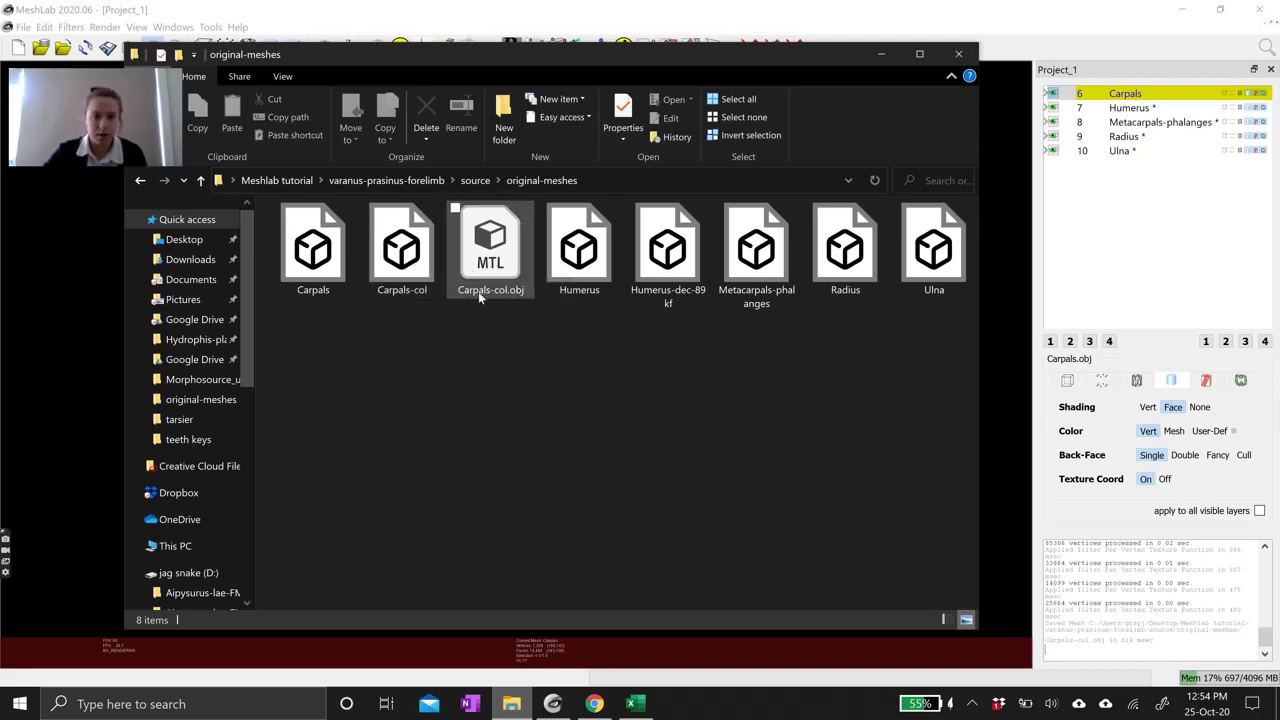
click(1092, 92)
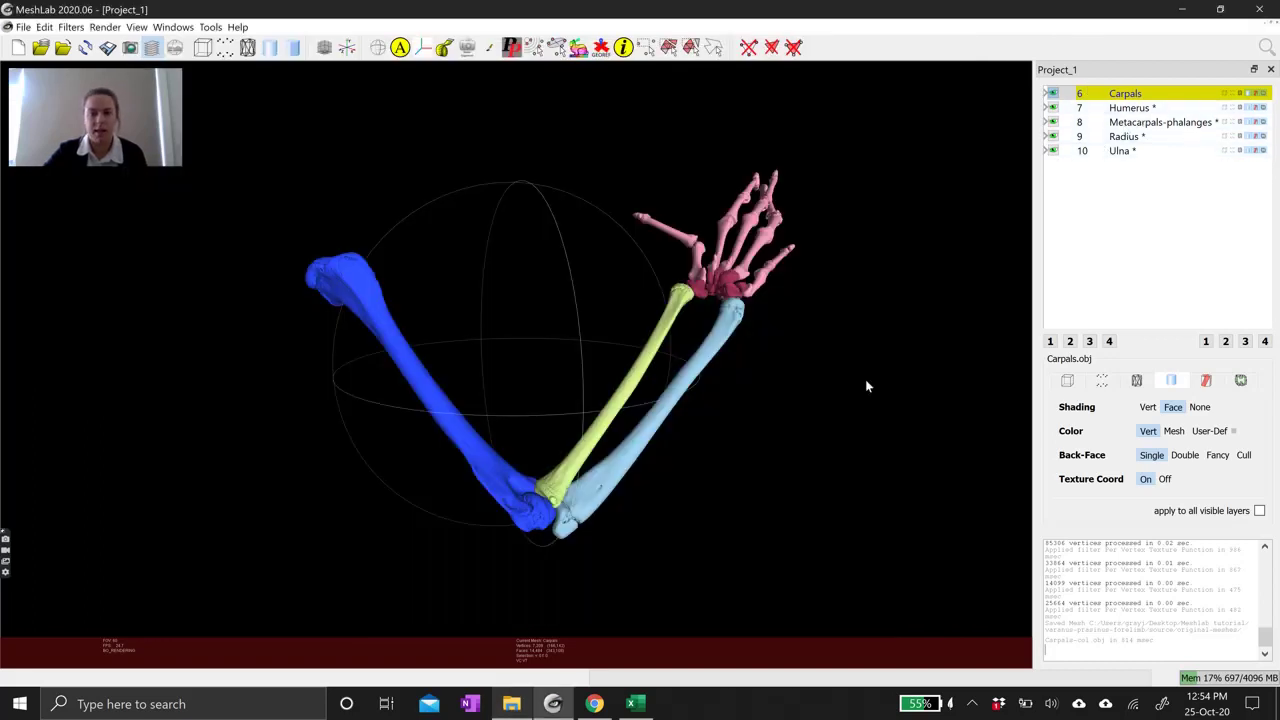
Examine the coloured forelimb from several angles, hiding and reshowing the Carpals, Humerus and Metacarpals-phalanges layers in turn.
drag(603, 318, 701, 399)
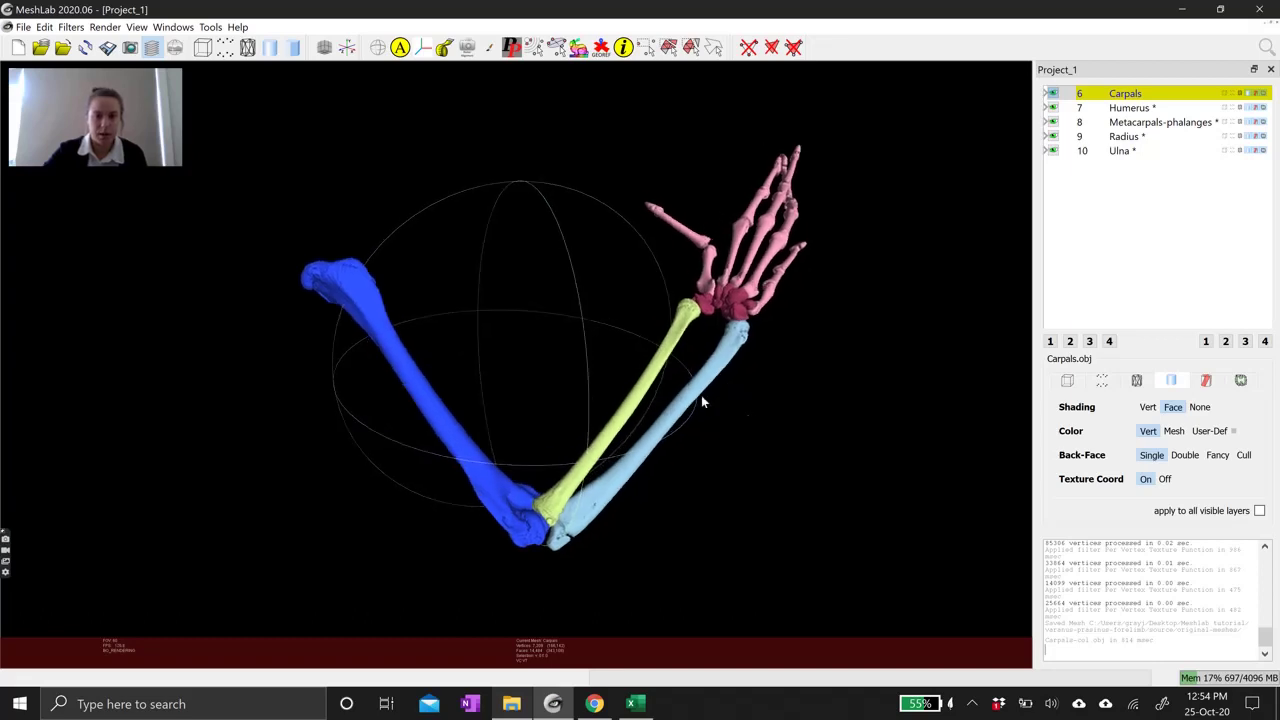
drag(608, 318, 749, 380)
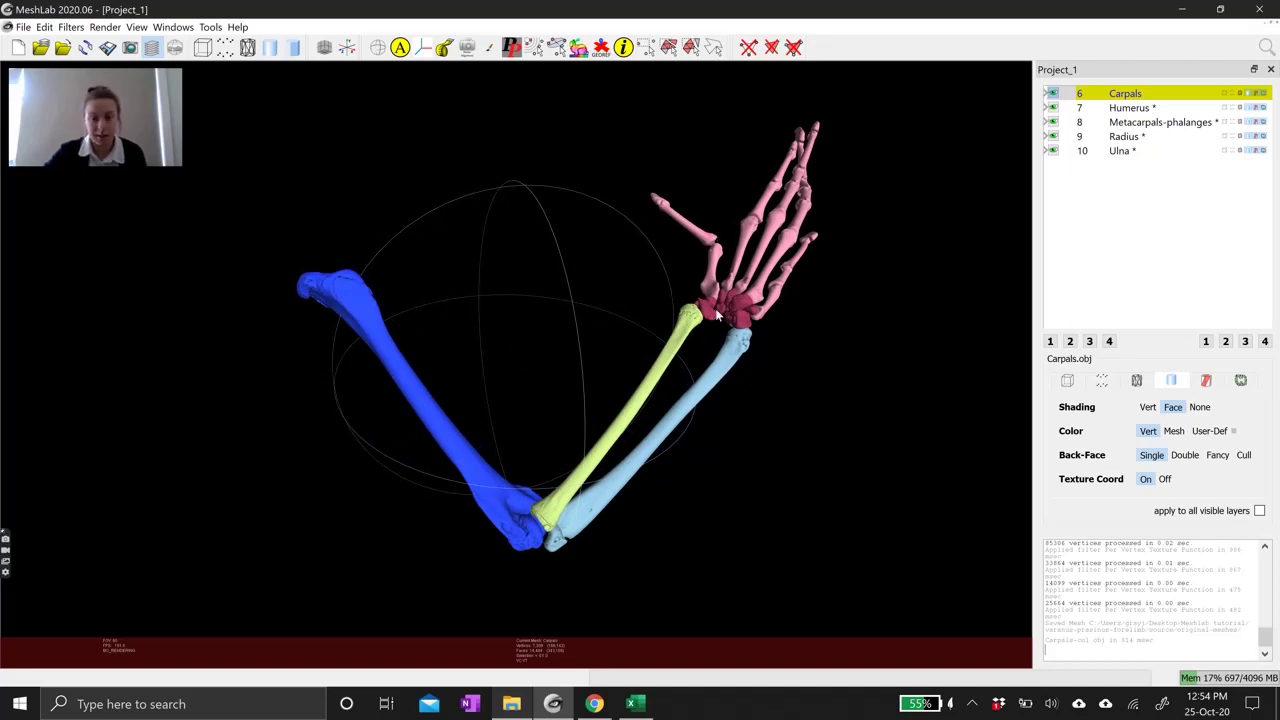
drag(530, 478, 573, 440)
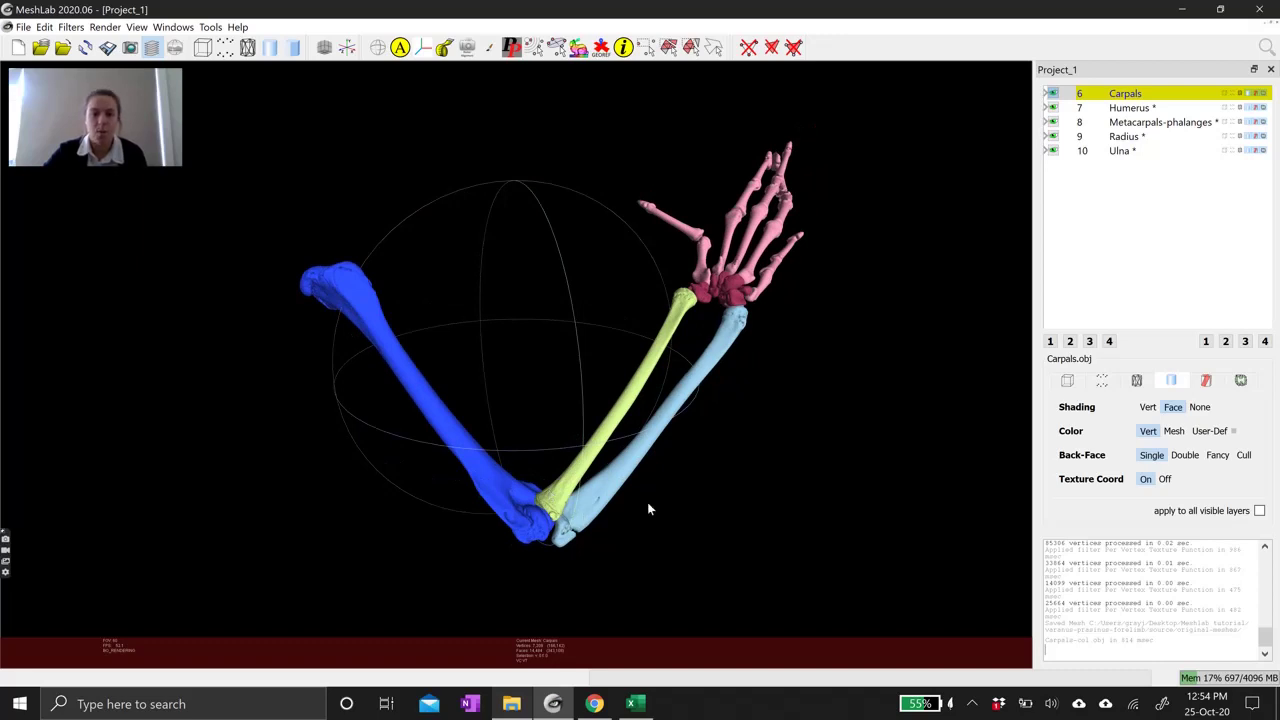
drag(575, 490, 534, 437)
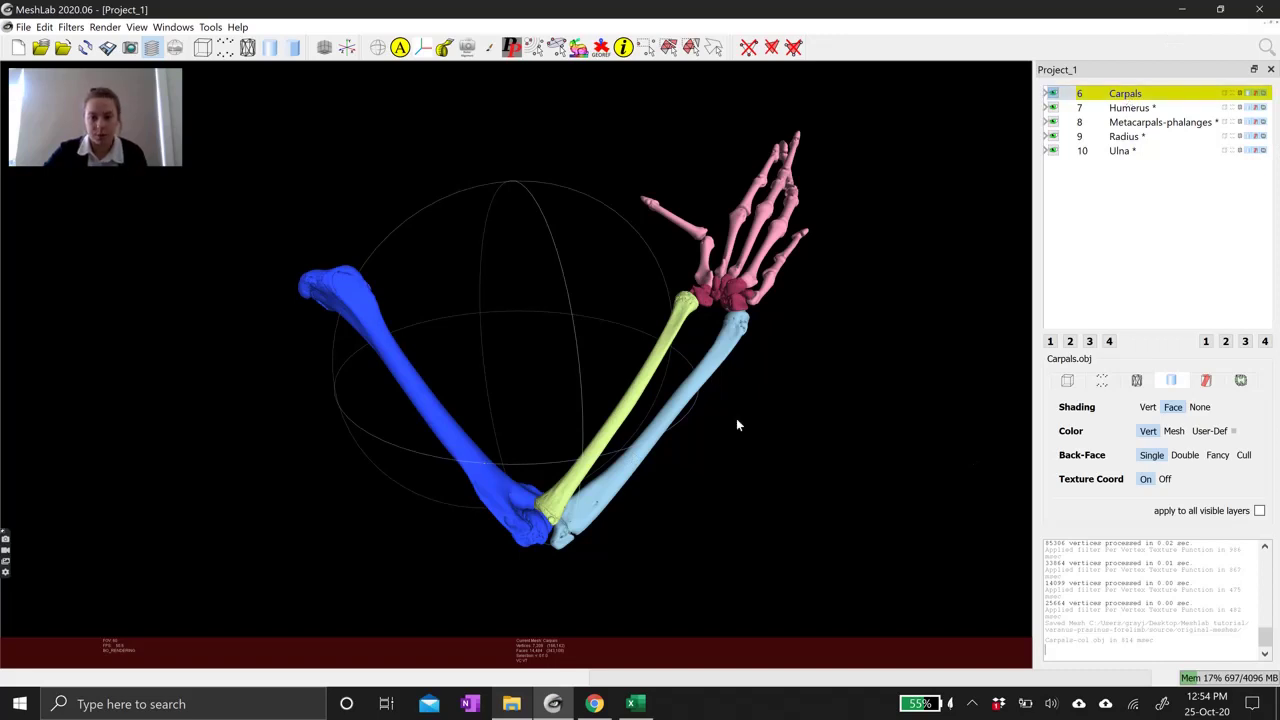
click(1053, 93)
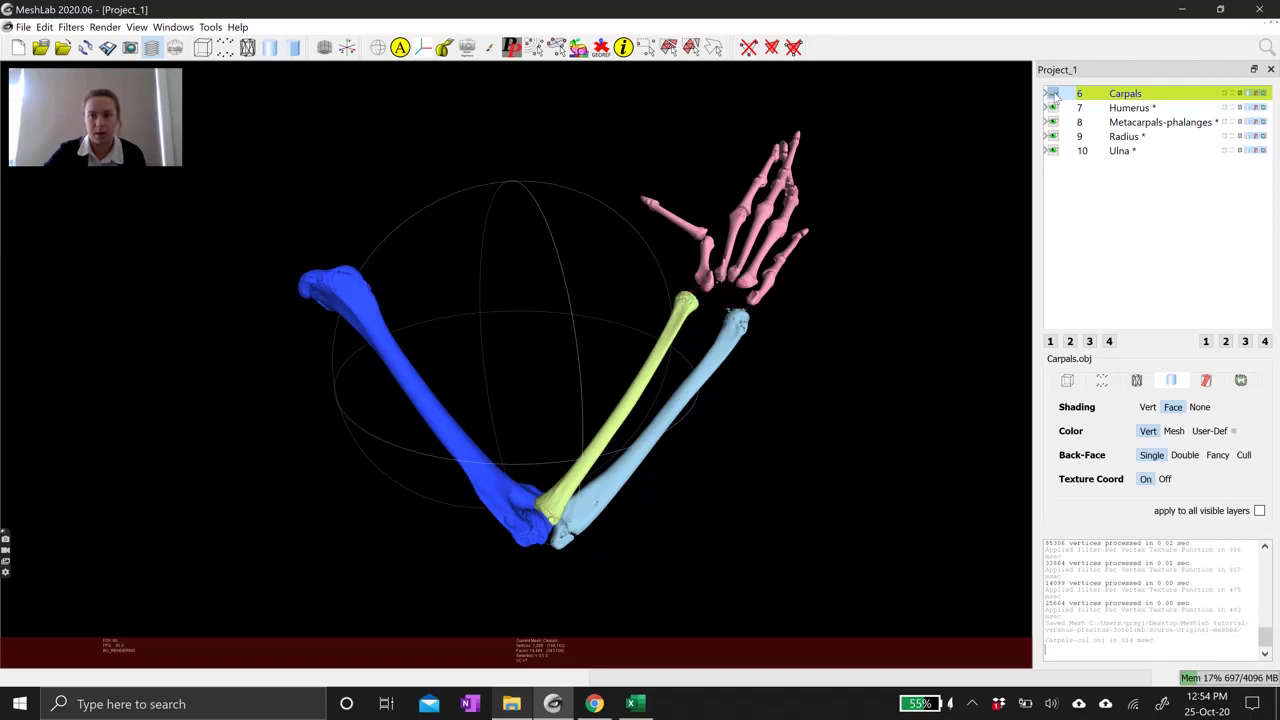
click(1053, 93)
click(1053, 107)
click(1053, 107)
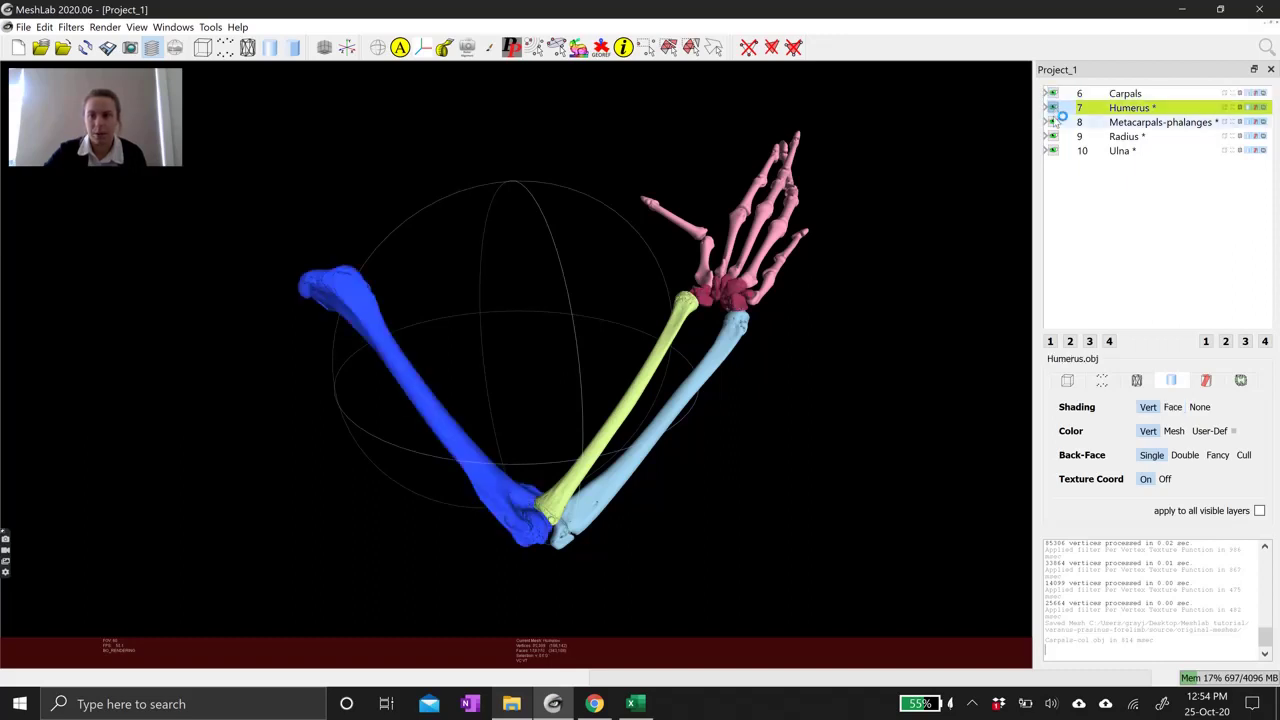
click(1054, 121)
click(1054, 121)
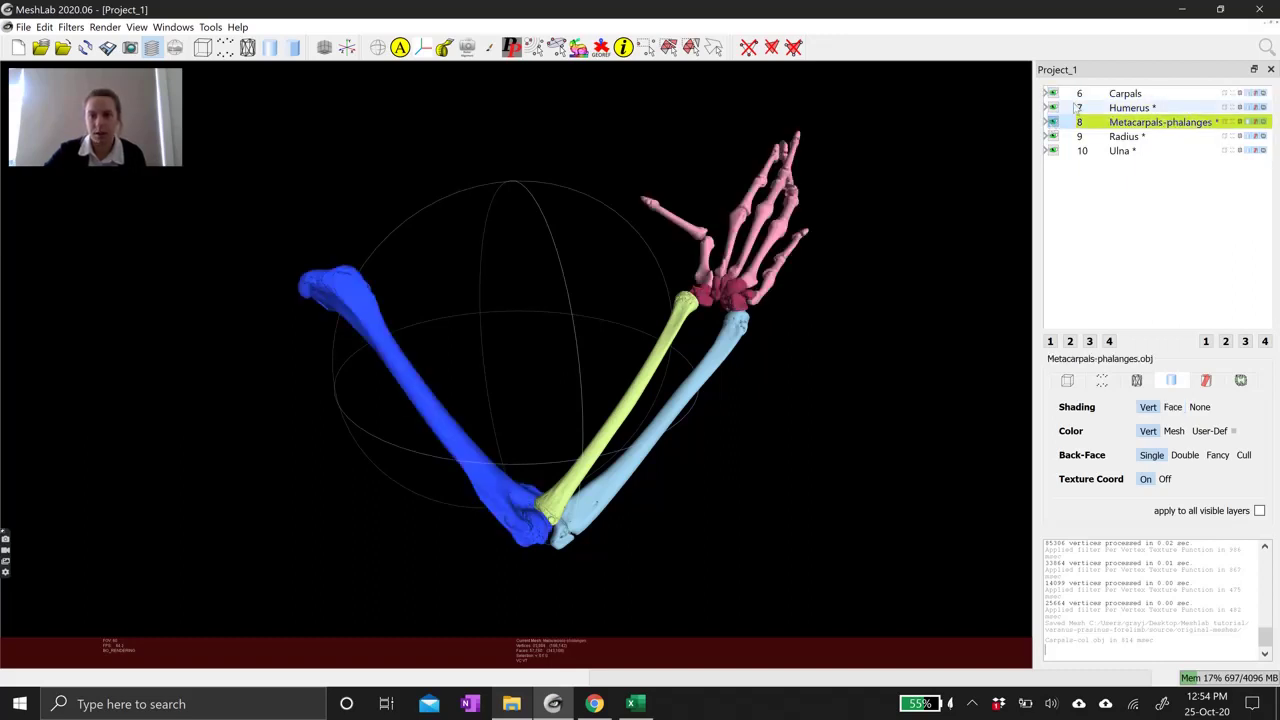
Flatten the visible layers into one mesh, merging only visible layers, deleting the originals and merging duplicate vertices.
drag(473, 327, 623, 400)
right_click(1120, 100)
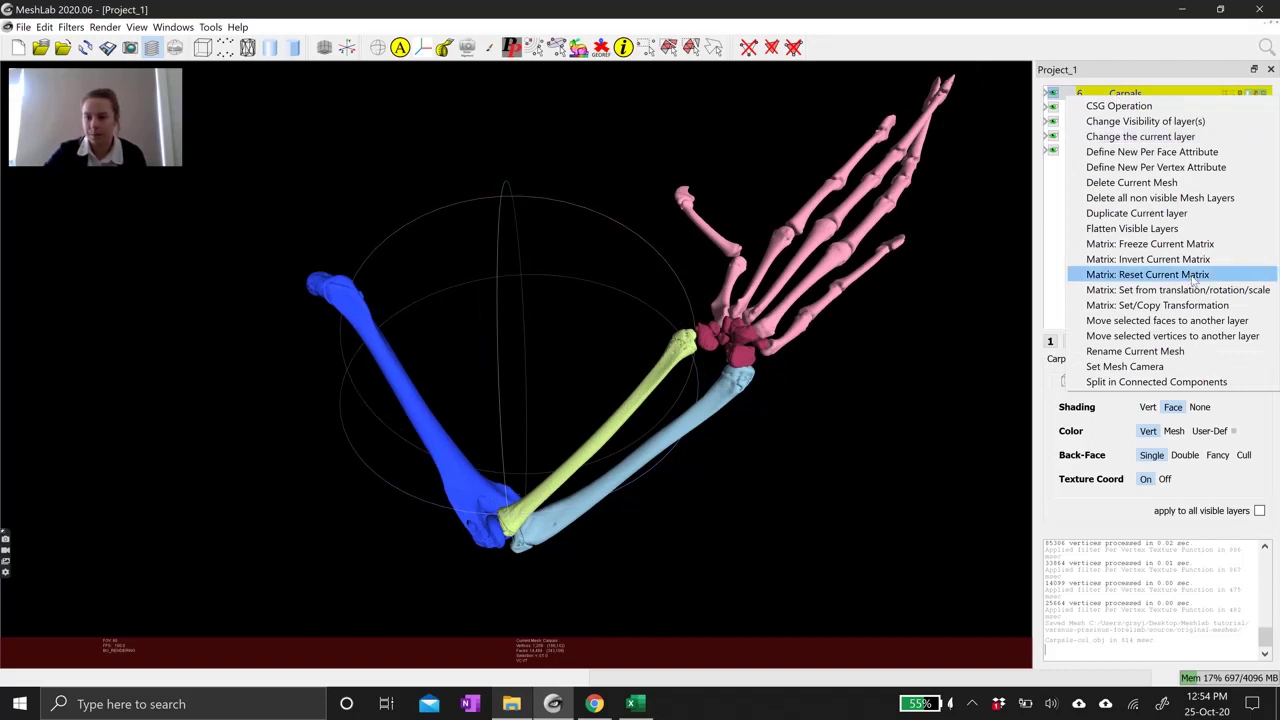
click(1145, 232)
drag(668, 247, 778, 226)
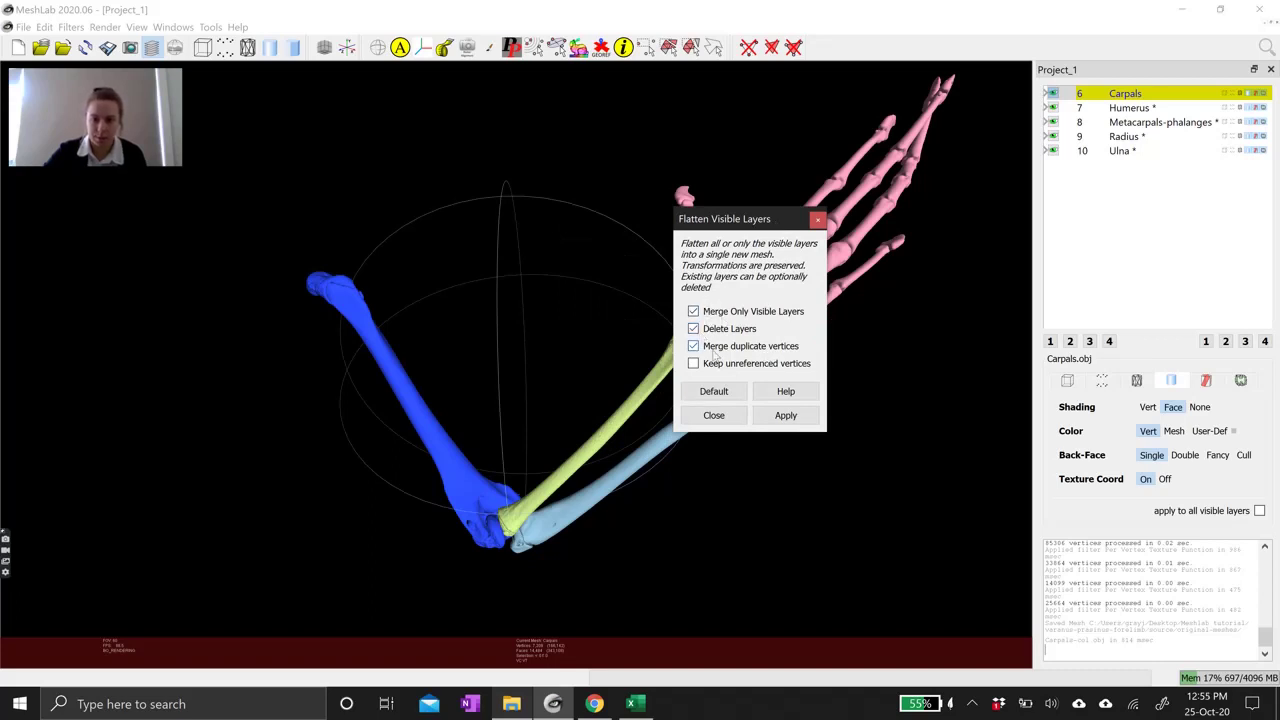
drag(734, 224, 846, 324)
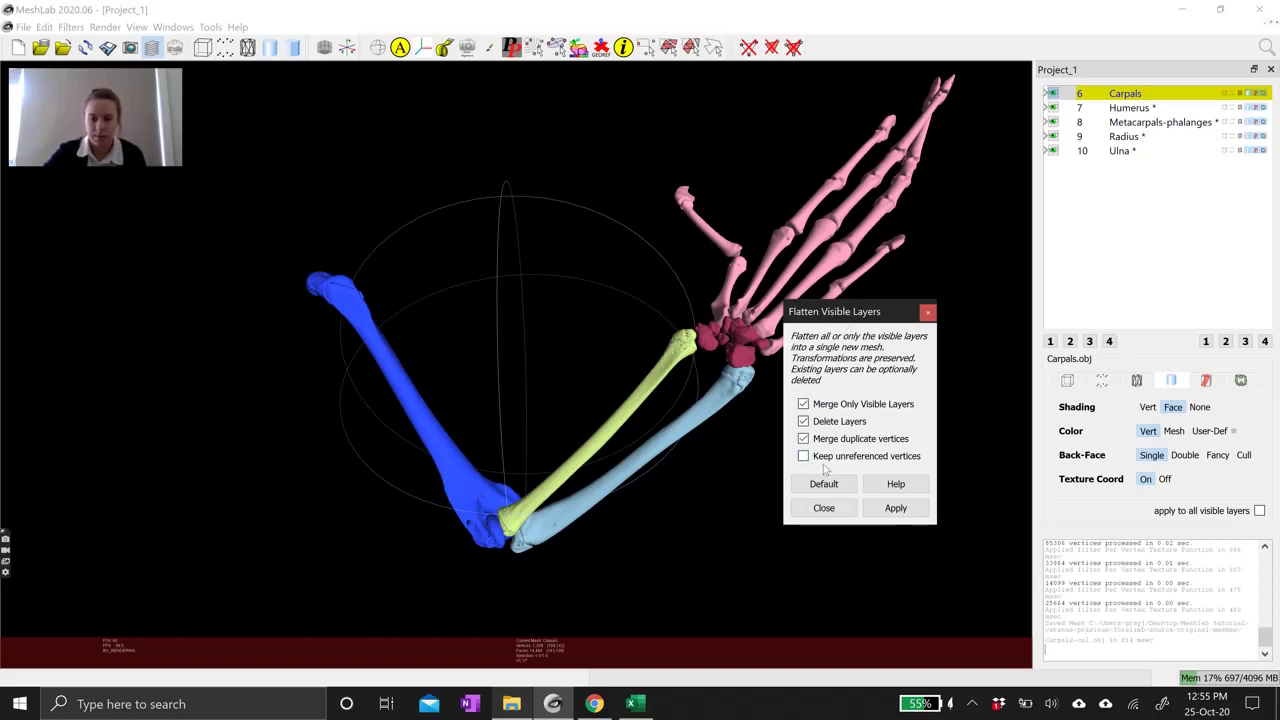
drag(853, 322, 888, 305)
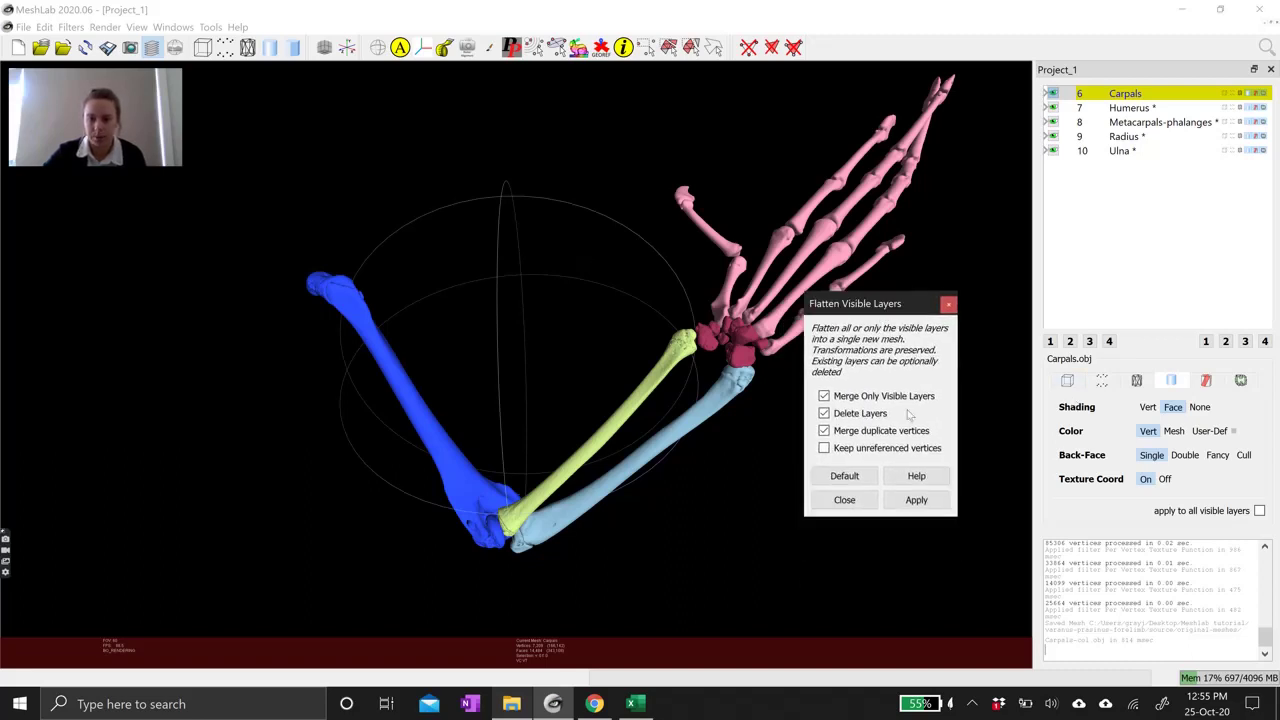
click(916, 503)
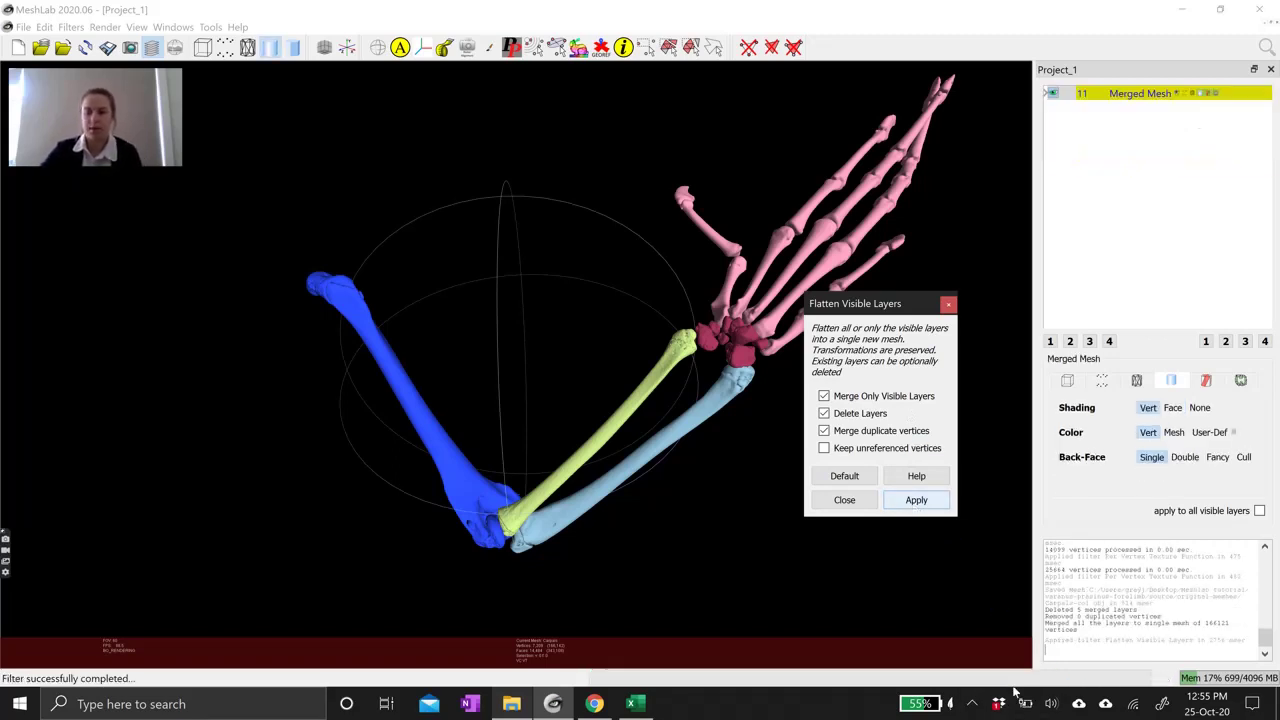
drag(959, 311, 920, 238)
click(909, 232)
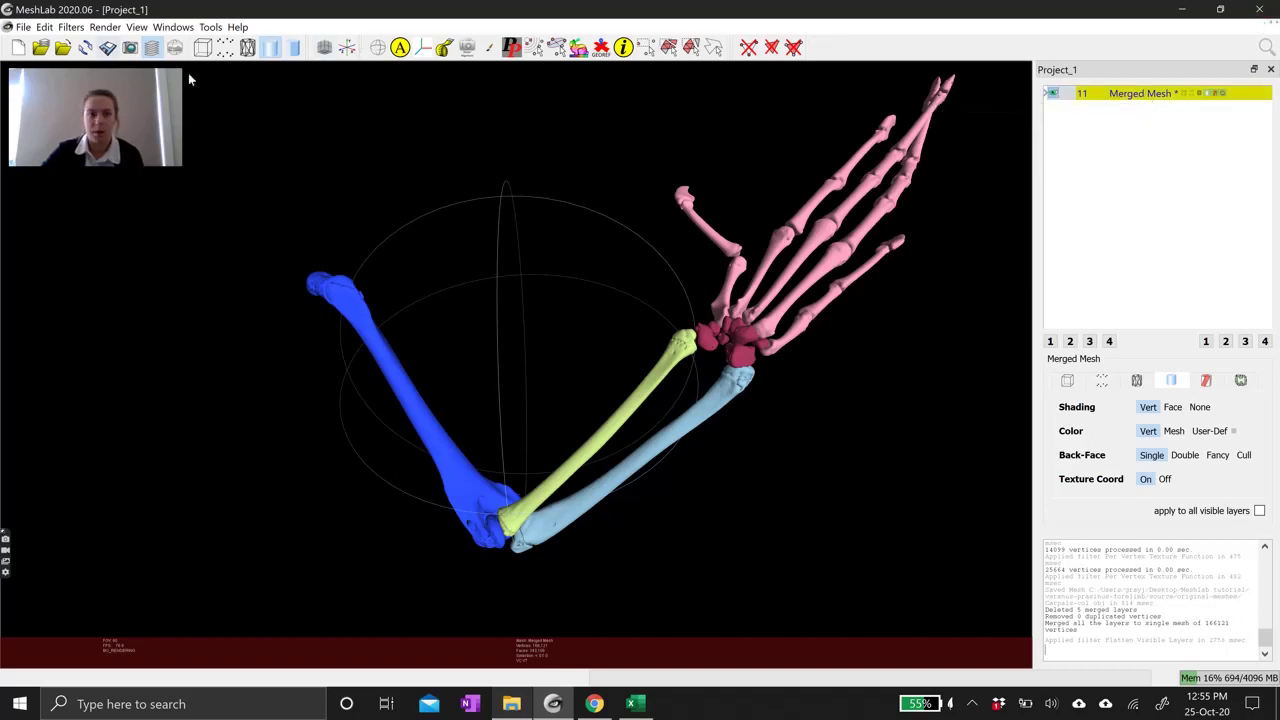
Apply the Per Vertex Texture Function to the merged mesh with u = x and v = y.
click(75, 28)
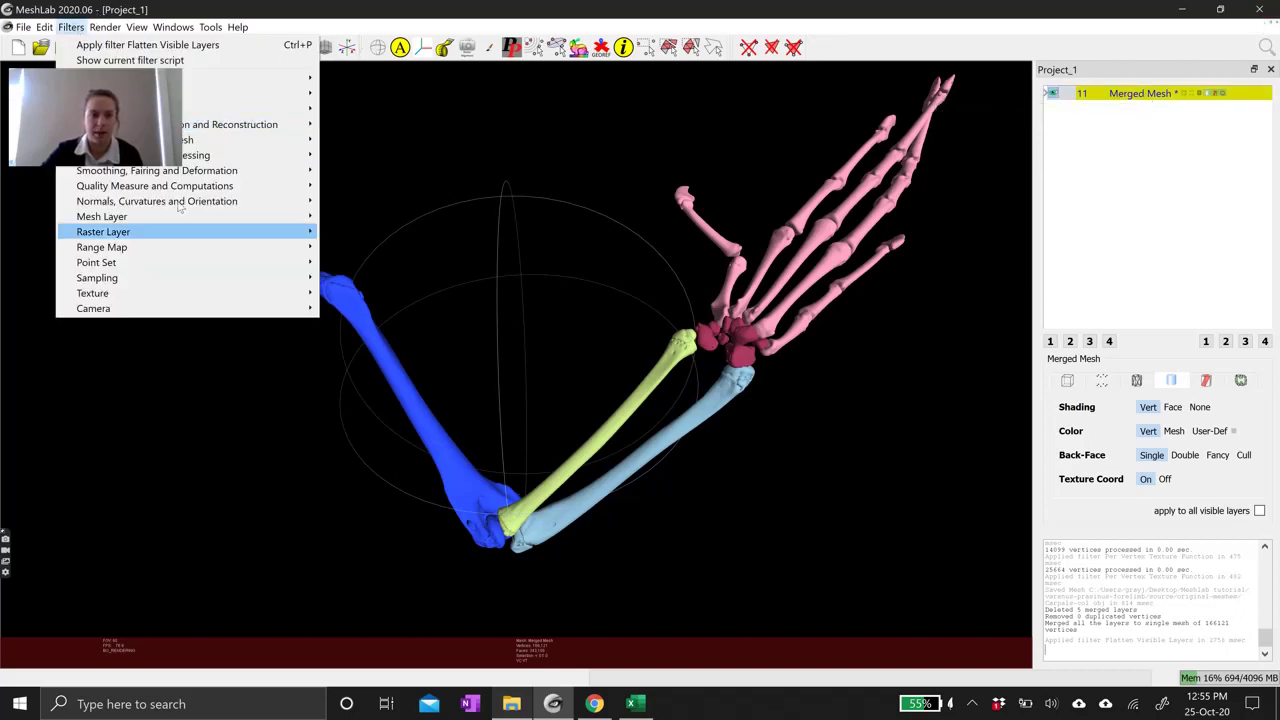
mouse_move(191, 293)
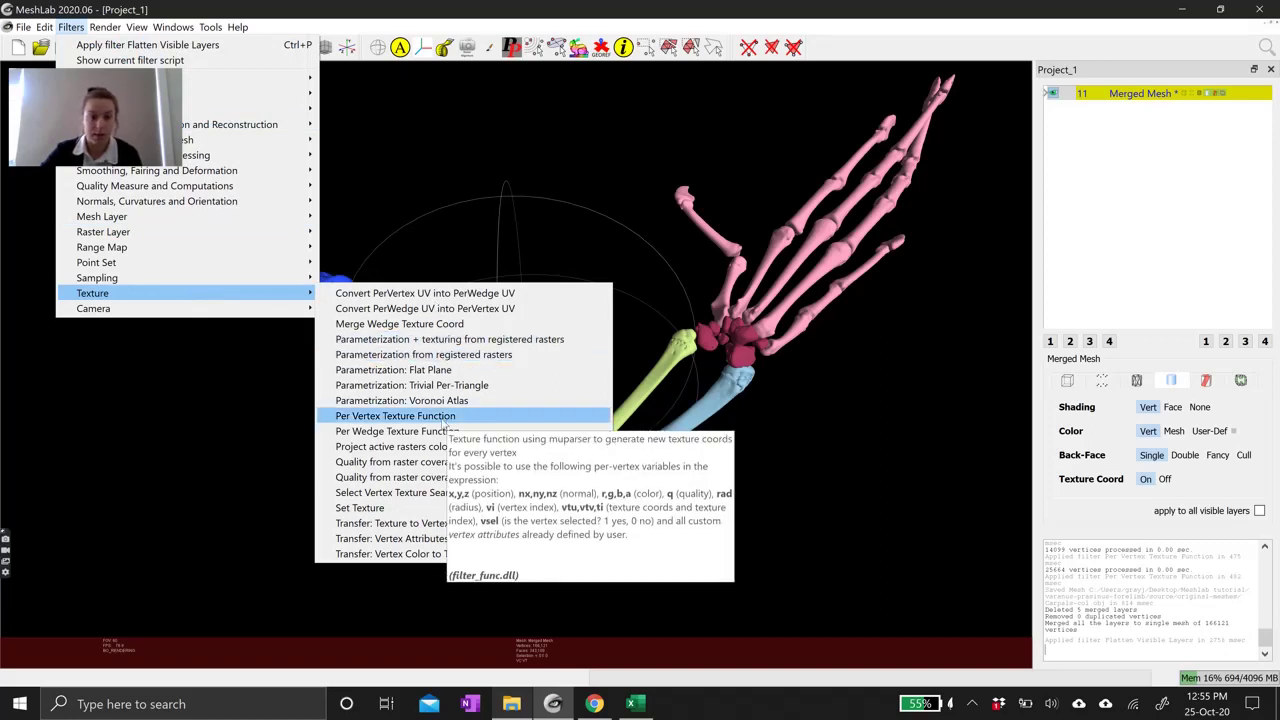
click(443, 418)
click(722, 467)
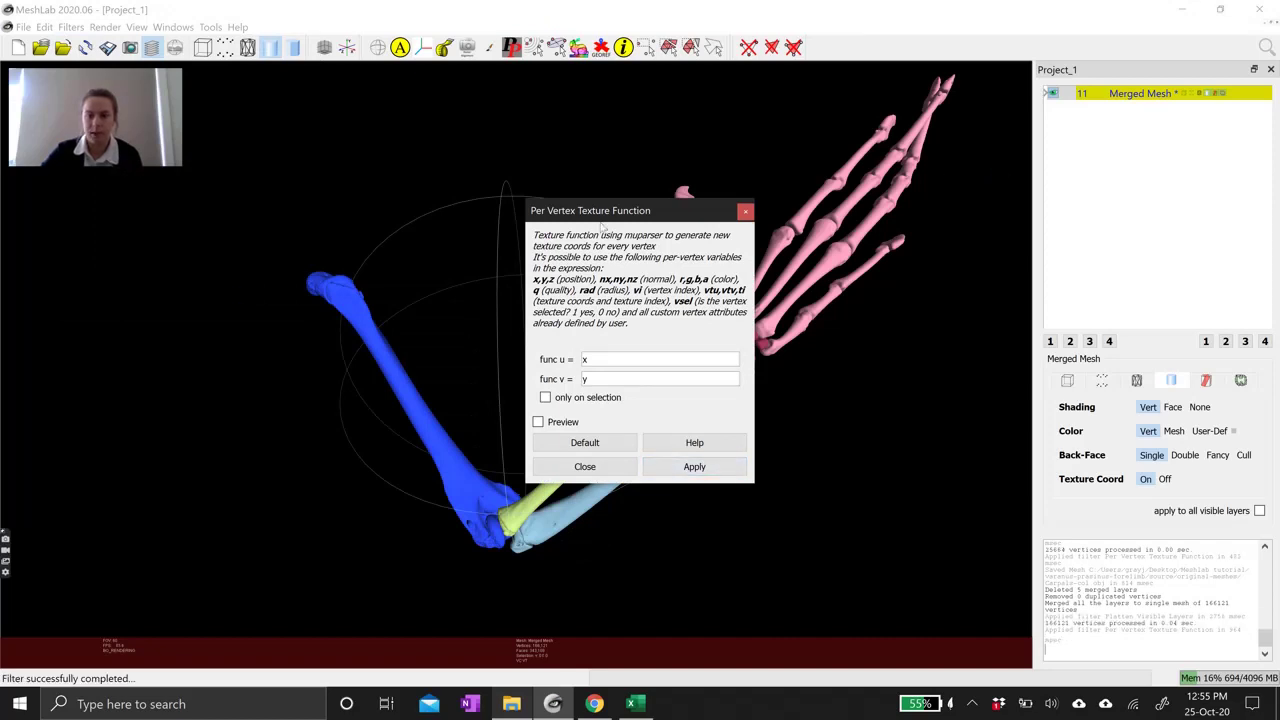
drag(617, 213, 667, 167)
click(795, 164)
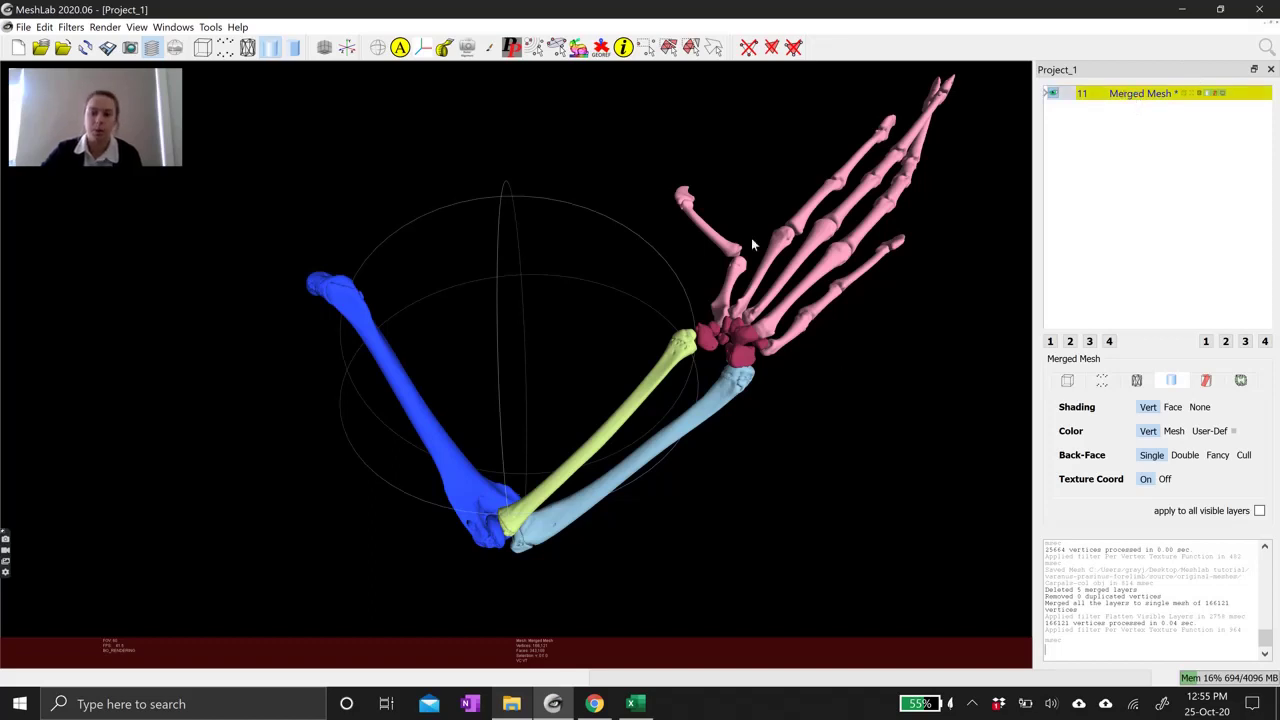
Switch to File Explorer and examine the OBJ and MTL files in the source folder's files-for-sketchfab subfolder.
drag(705, 400, 625, 386)
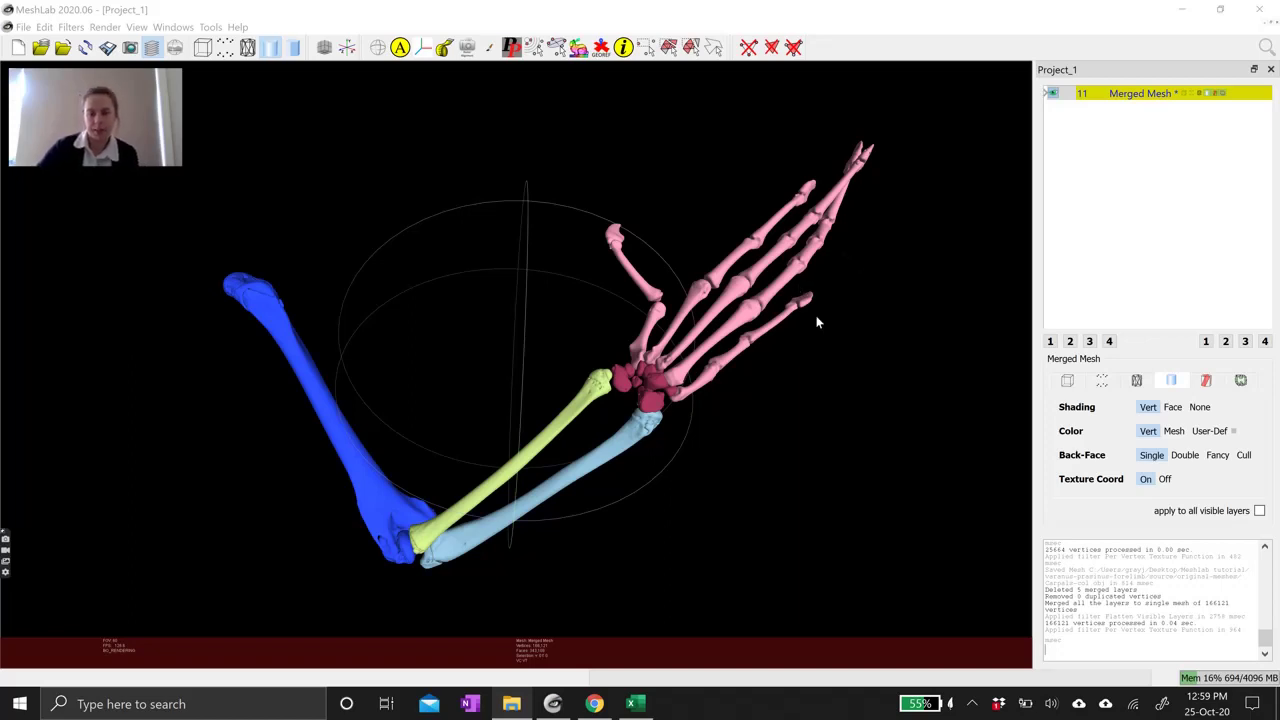
drag(660, 340, 626, 433)
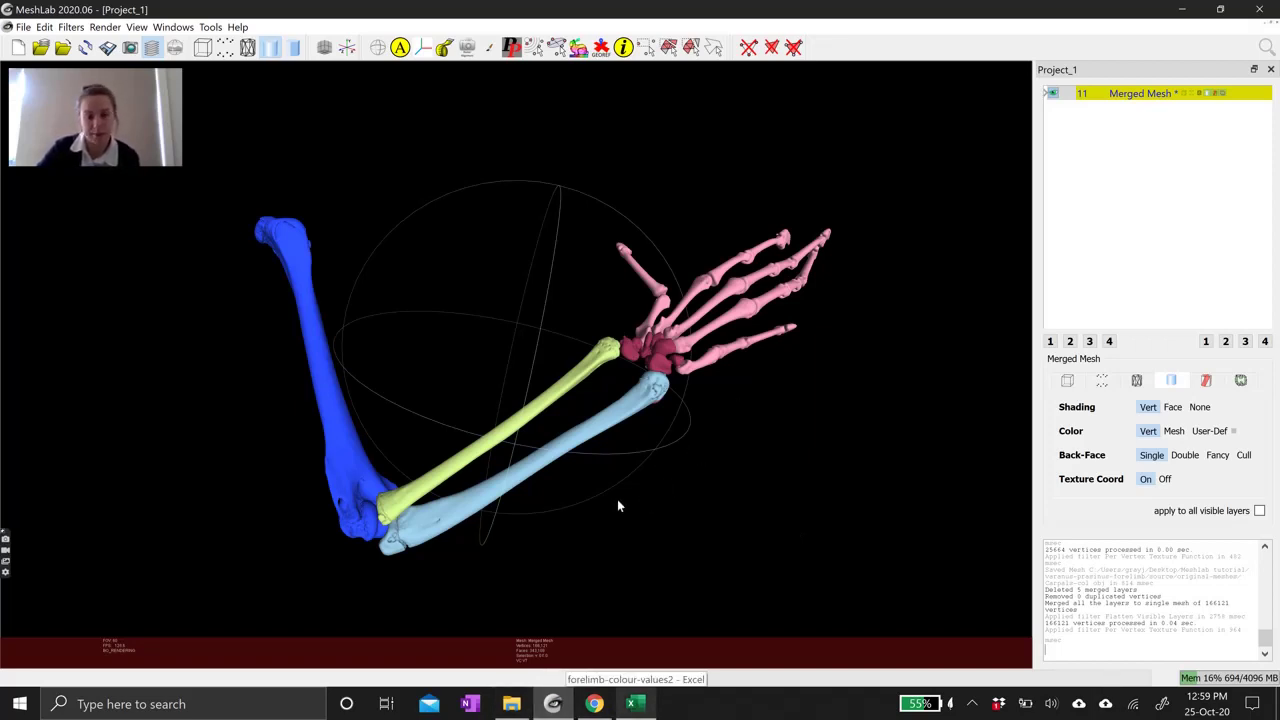
click(511, 704)
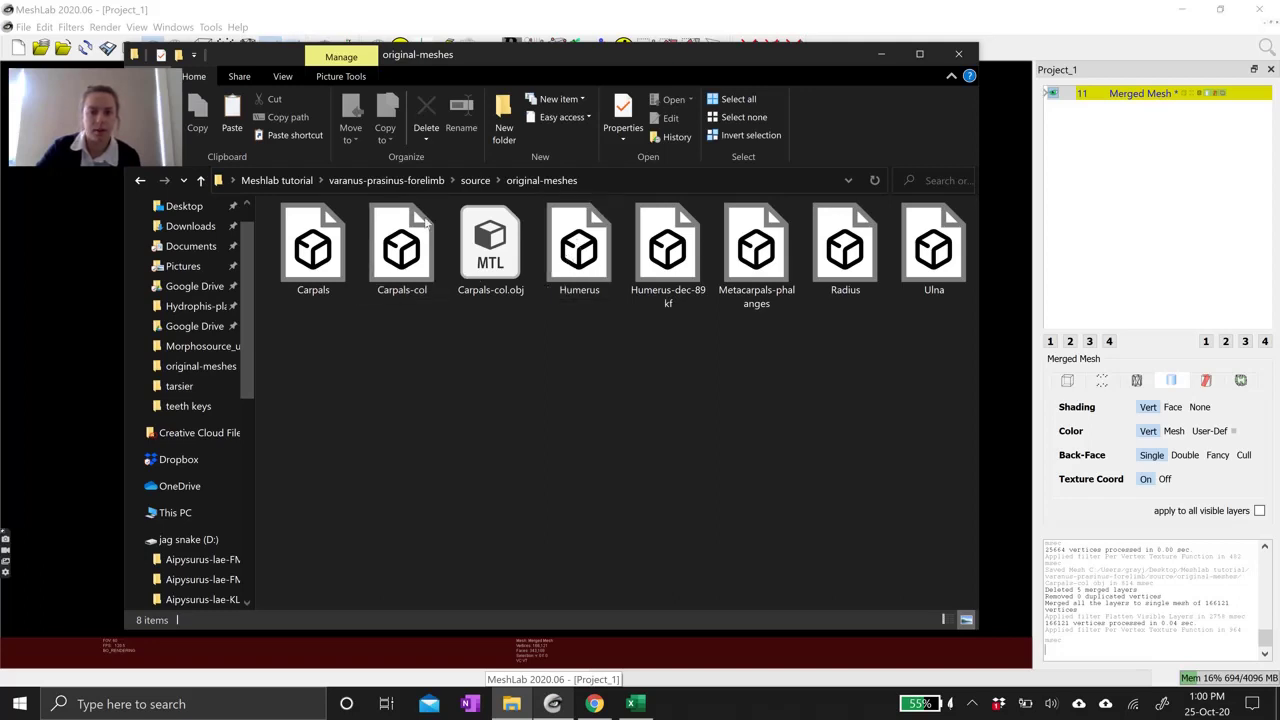
click(476, 181)
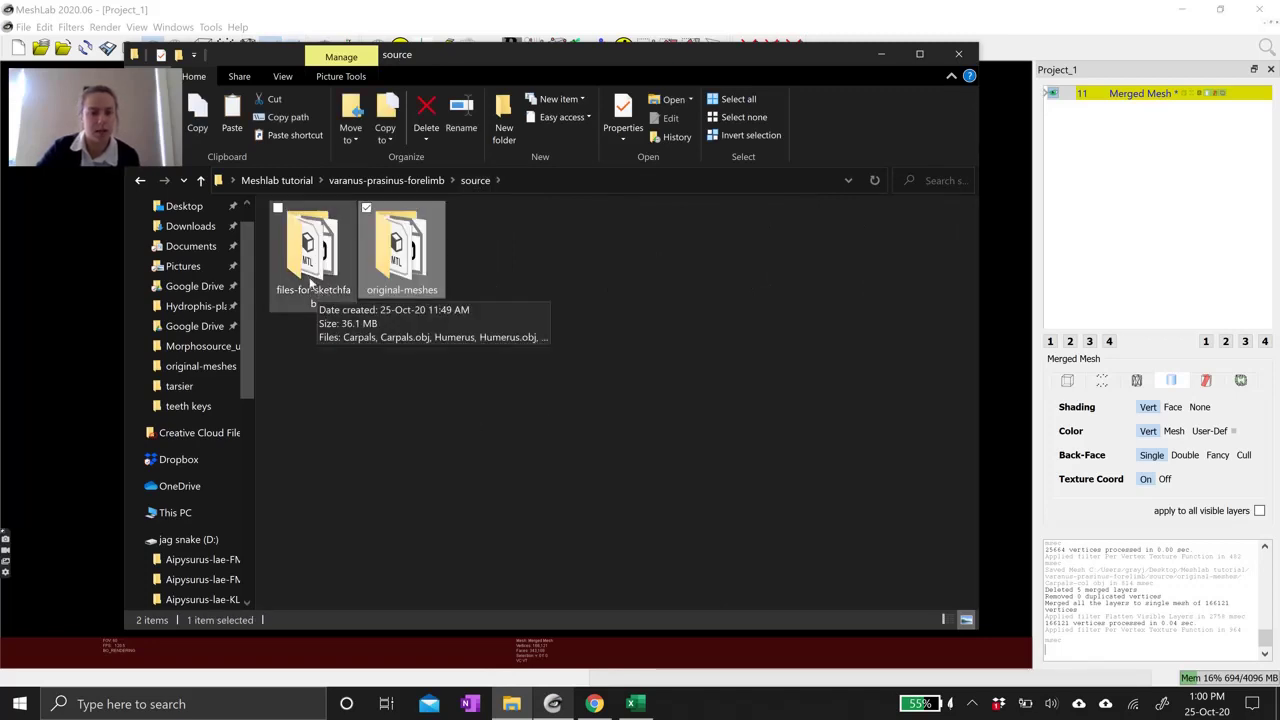
double_click(310, 283)
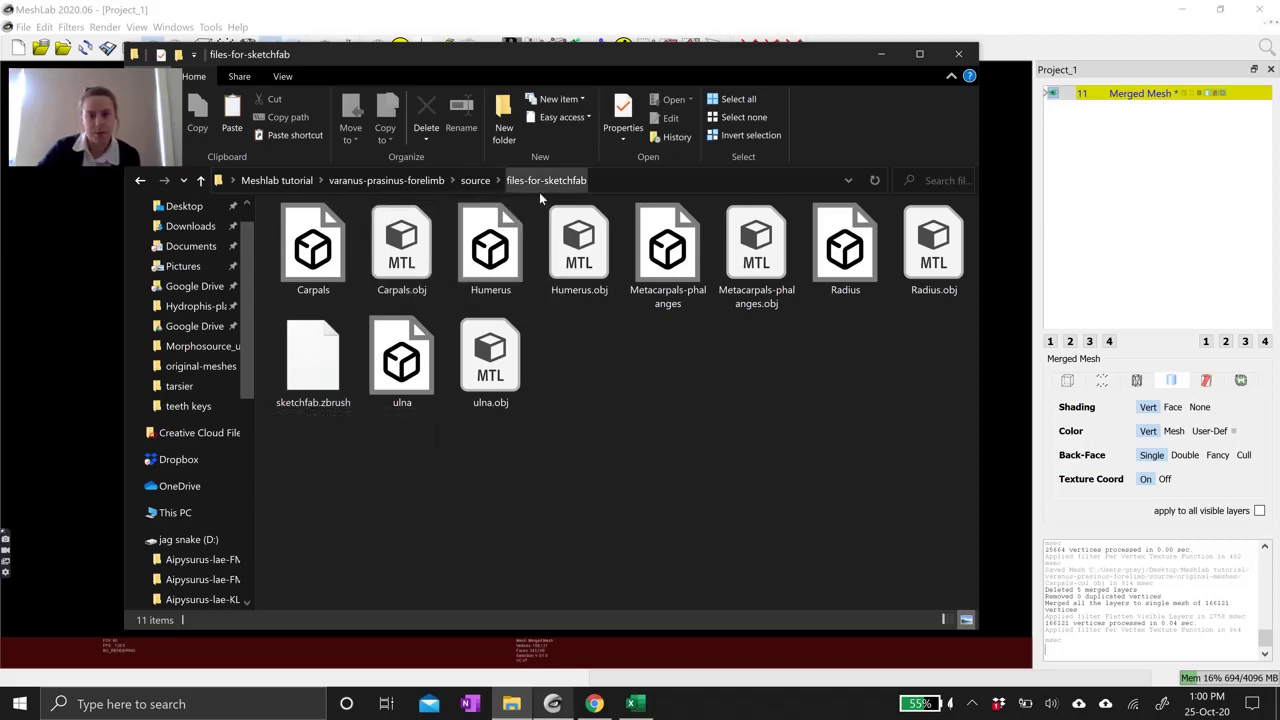
Compress the files-for-sketchfab folder into files-for-sketchfab.zip with 7-Zip in the source folder.
click(476, 180)
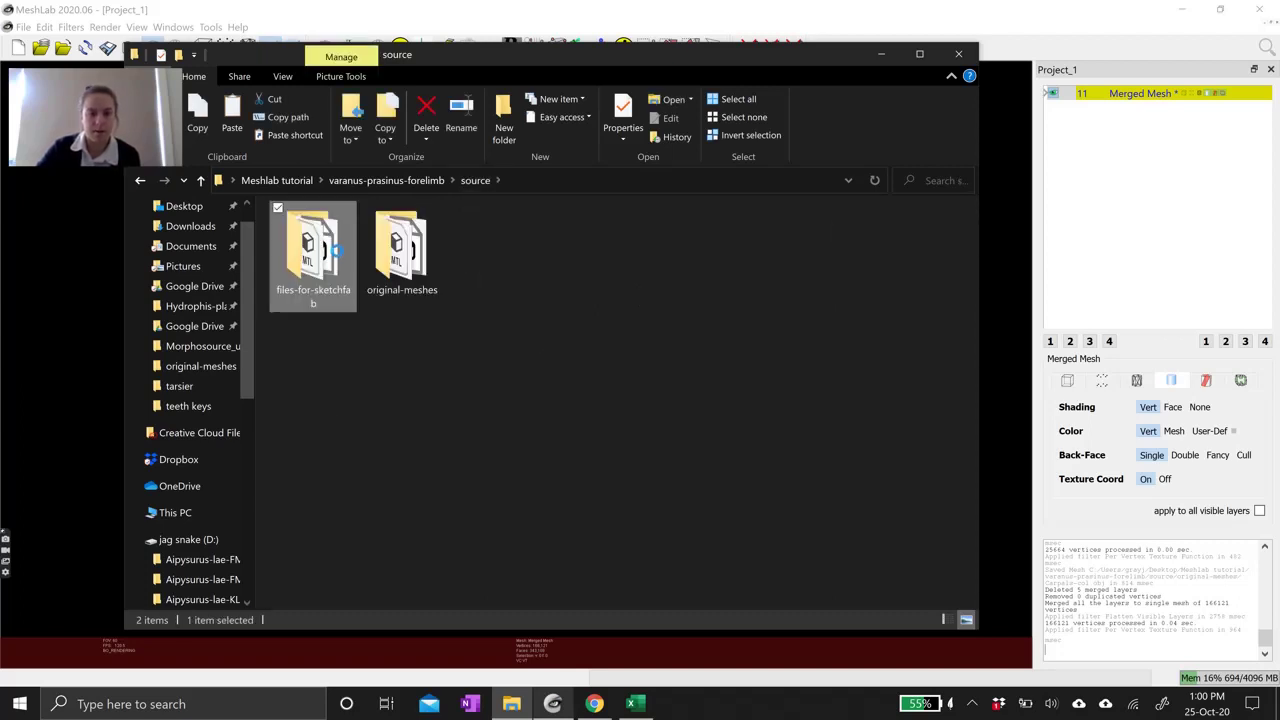
right_click(336, 252)
mouse_move(295, 275)
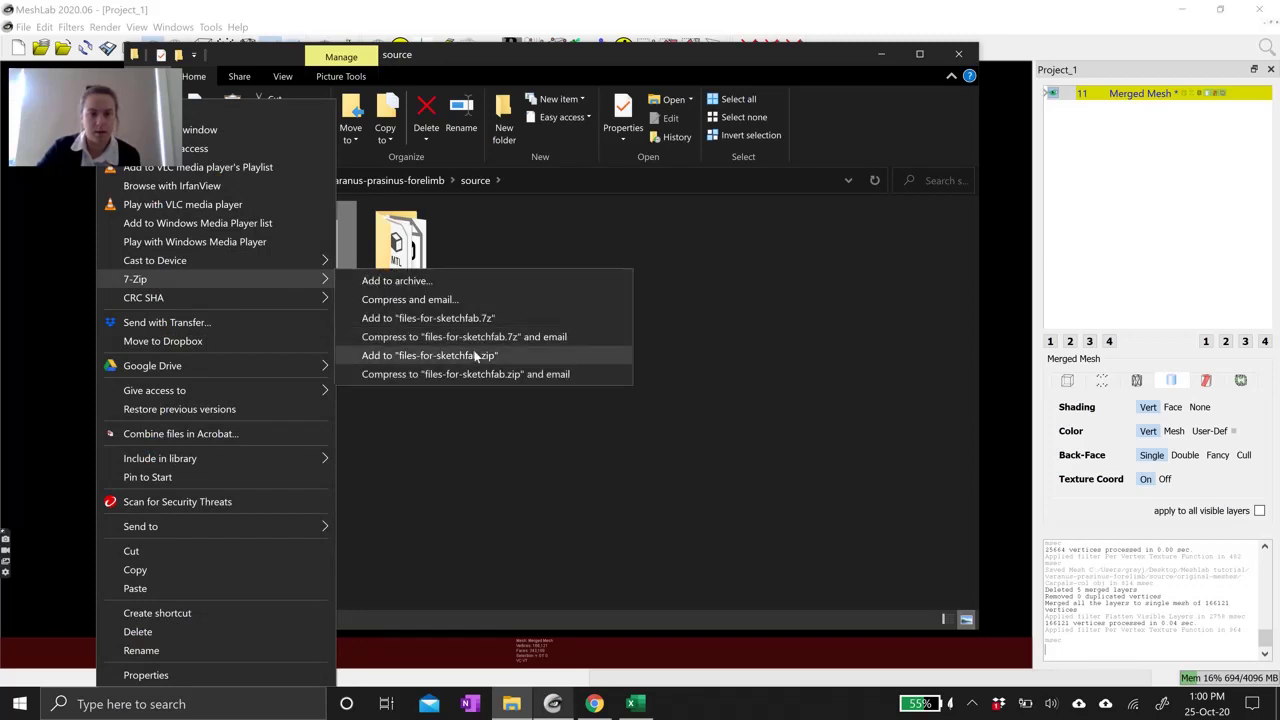
click(472, 356)
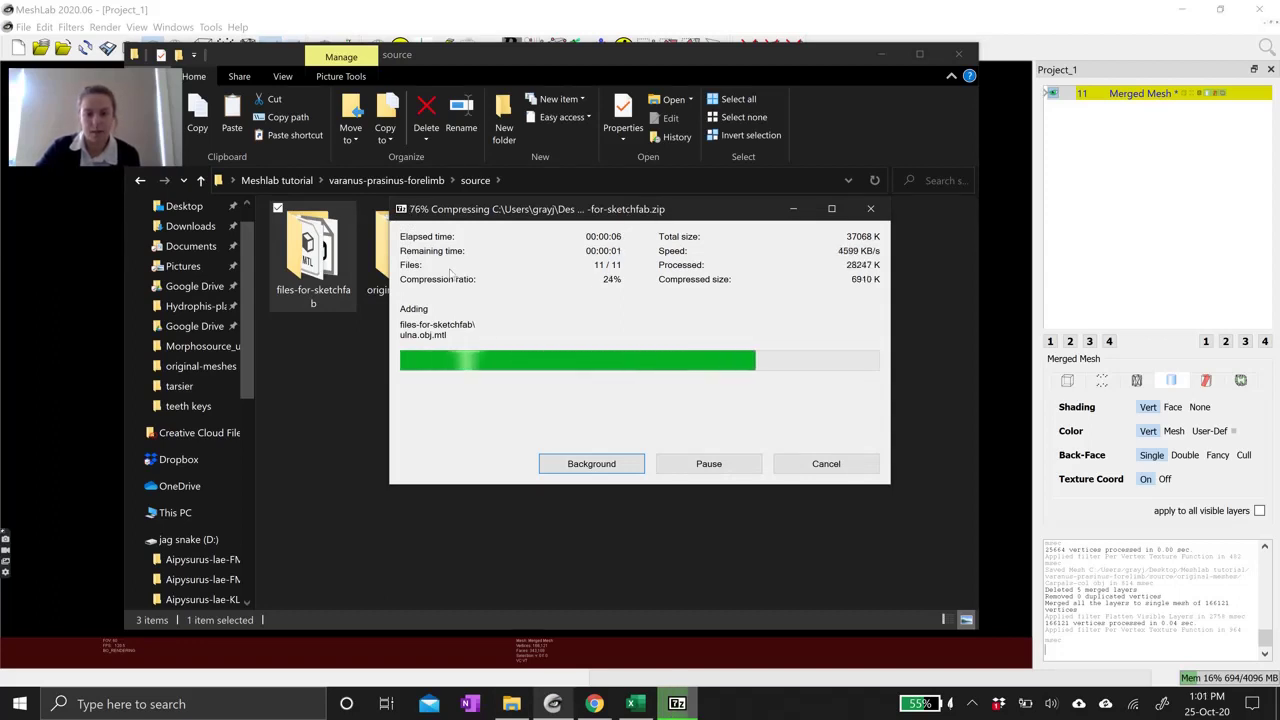
Examine the coloured alligator forelimb model on Sketchfab in Chrome, and return to MeshLab to compare the merged lizard forelimb.
click(607, 705)
mouse_move(459, 563)
mouse_down()
mouse_move(460, 477)
mouse_move(455, 531)
mouse_up()
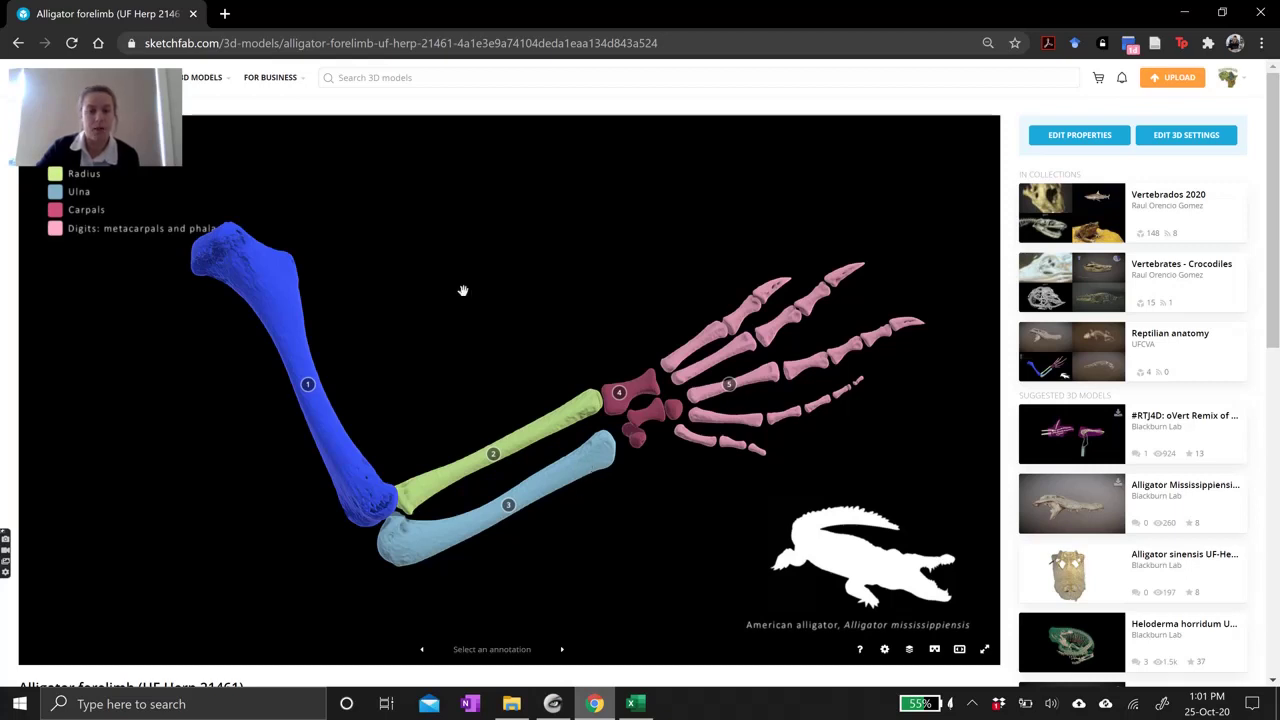
drag(444, 512, 374, 517)
mouse_move(554, 394)
mouse_down()
mouse_move(503, 461)
mouse_move(573, 471)
mouse_move(640, 611)
mouse_up()
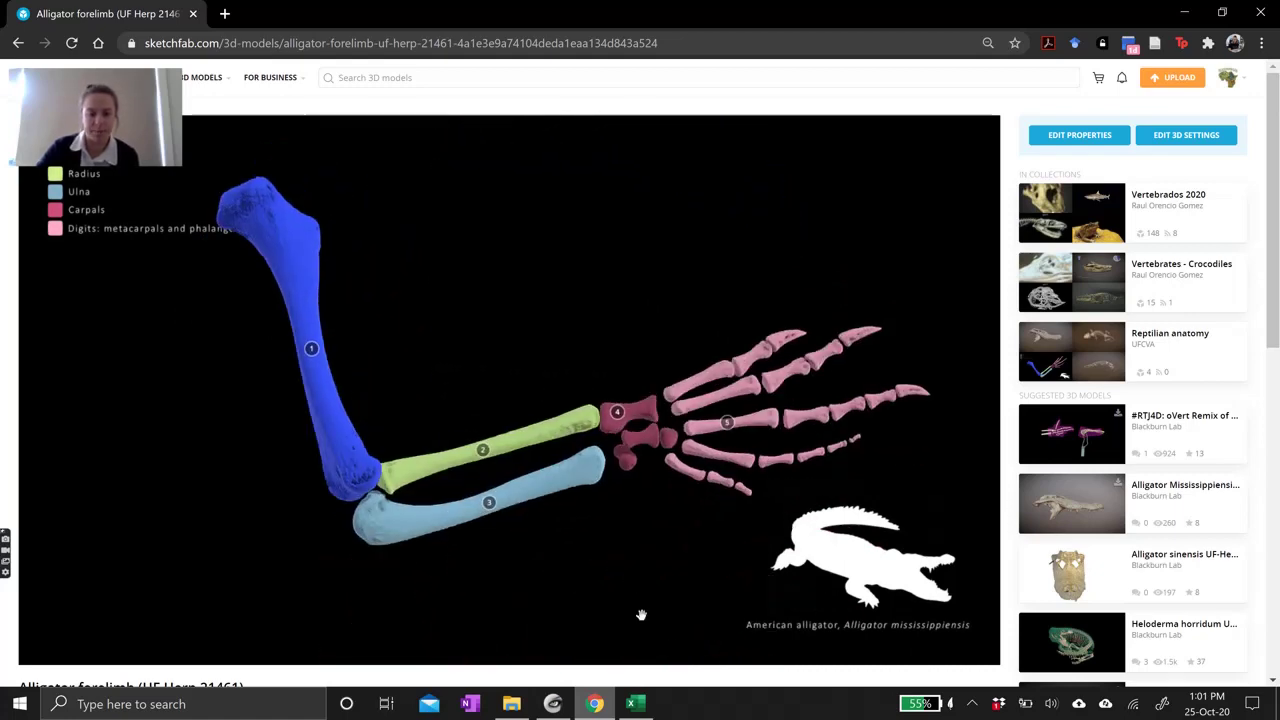
click(552, 704)
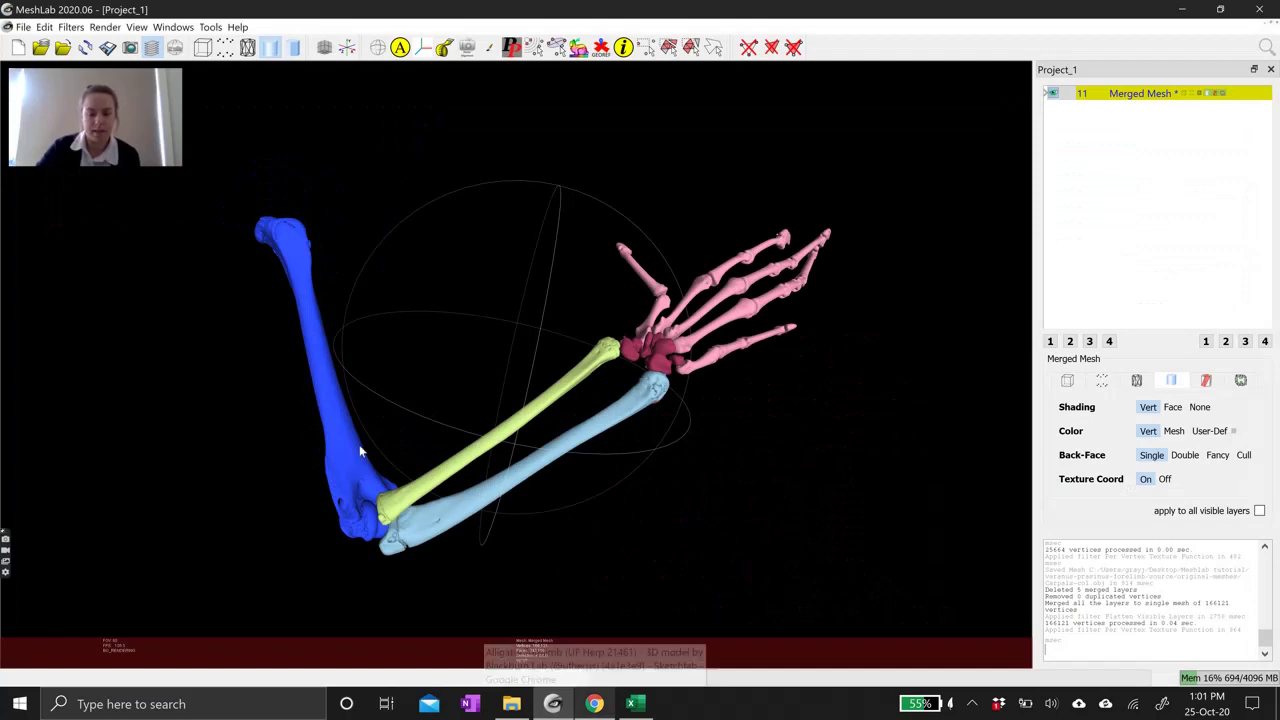
drag(558, 481, 740, 418)
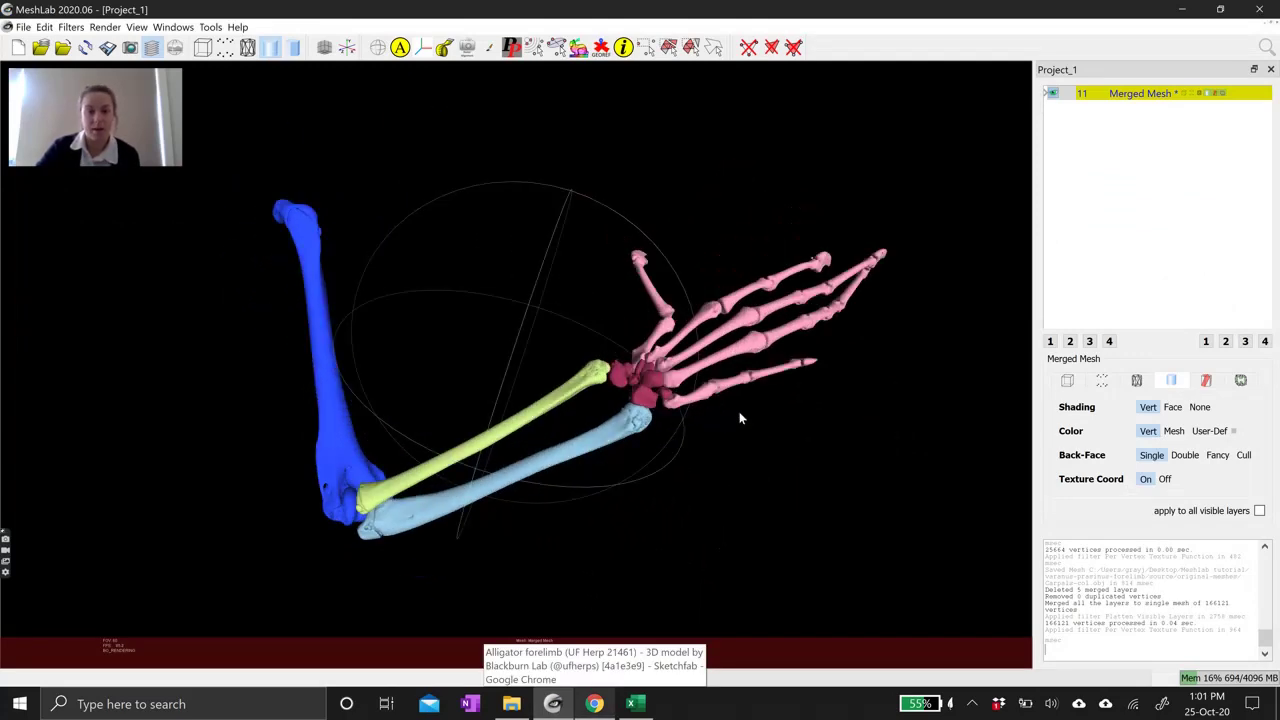